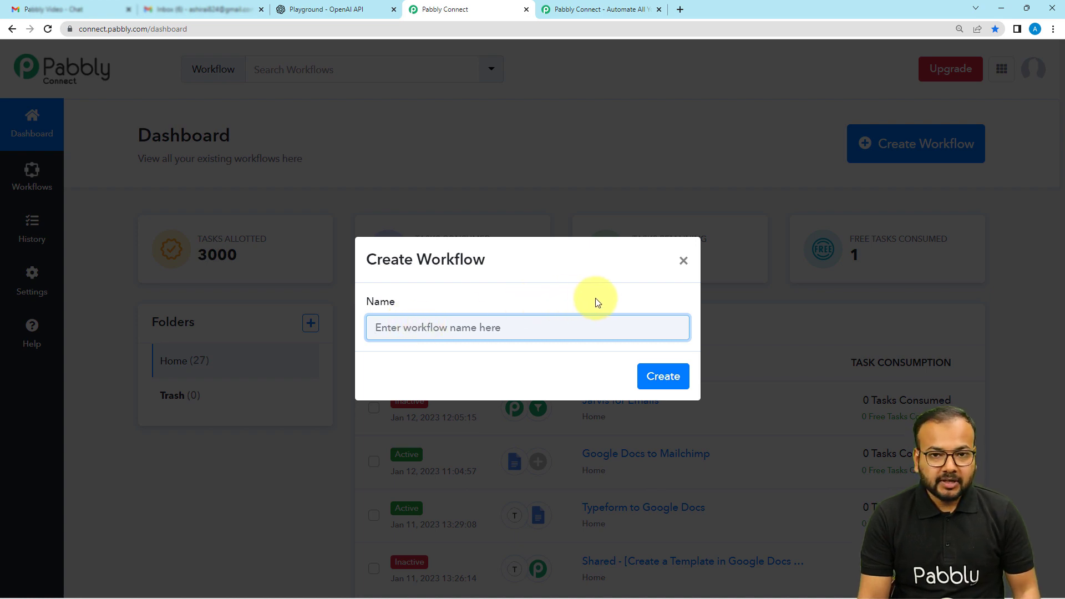
Step: Create a workflow named Email Autoresponder and choose Email Parser as its trigger application
type("Email Autoresponder")
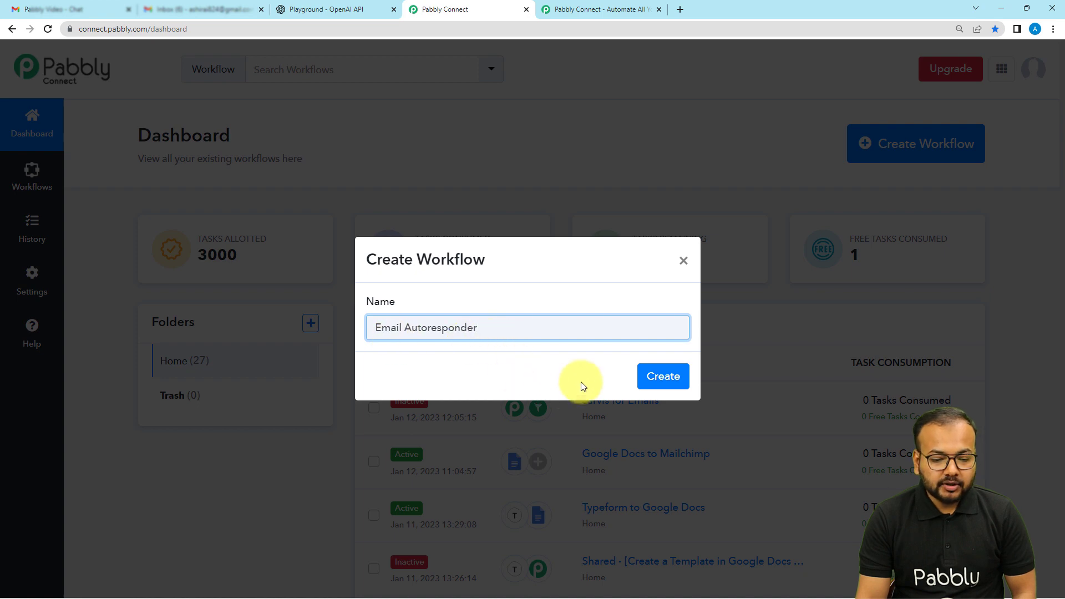
left_click(653, 383)
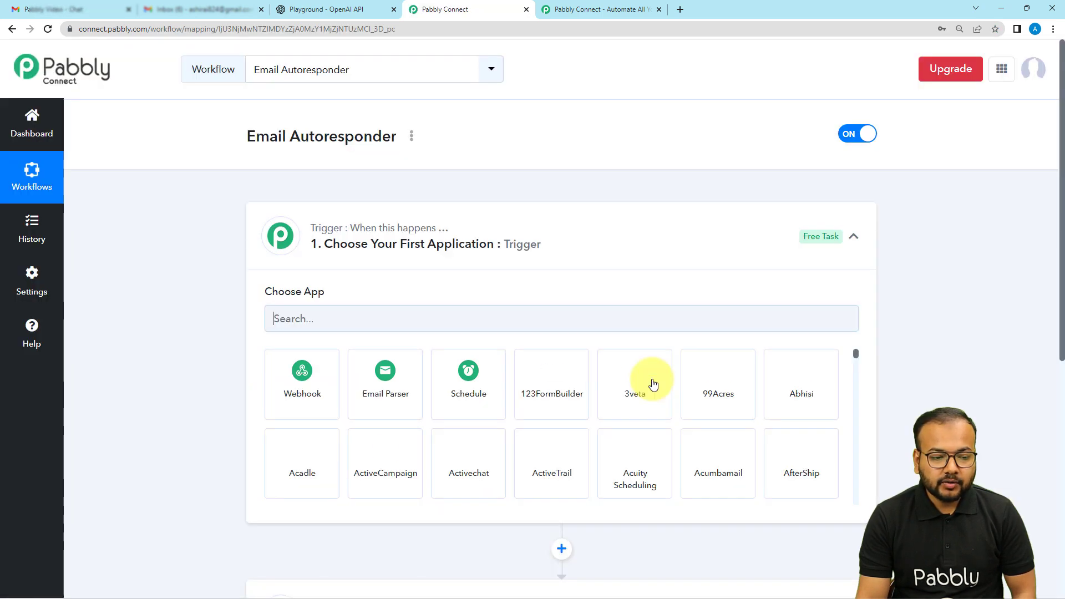
left_click(854, 237)
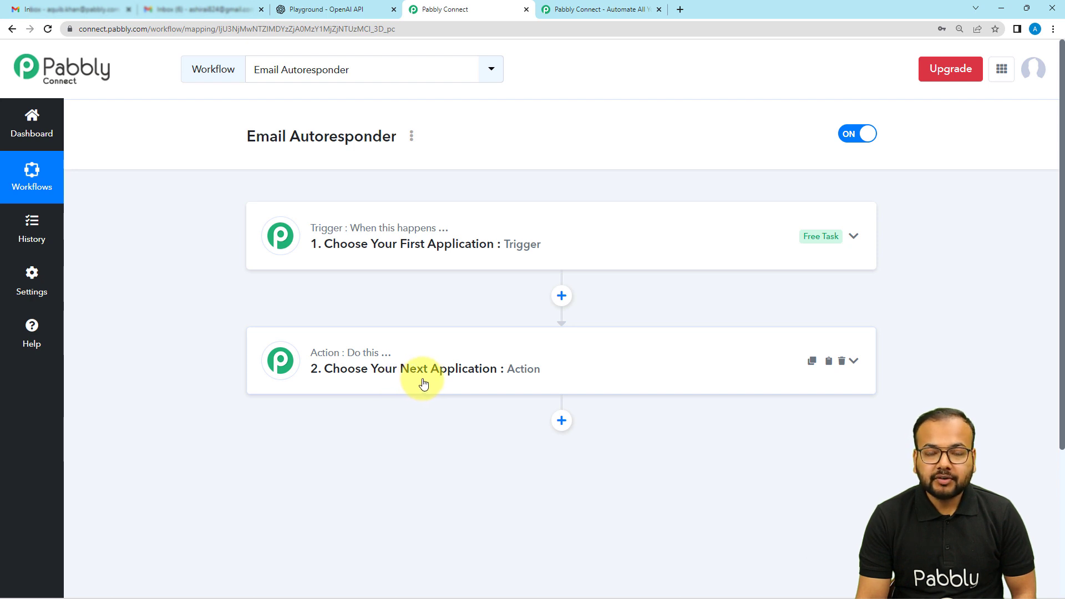
left_click(315, 257)
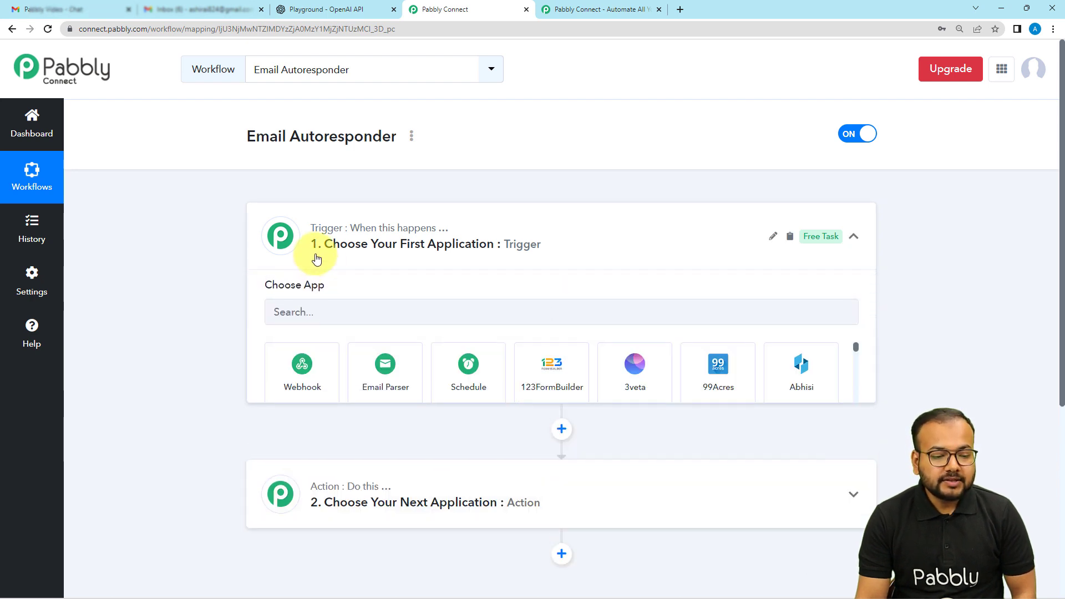
scroll(316, 258, "down", 1)
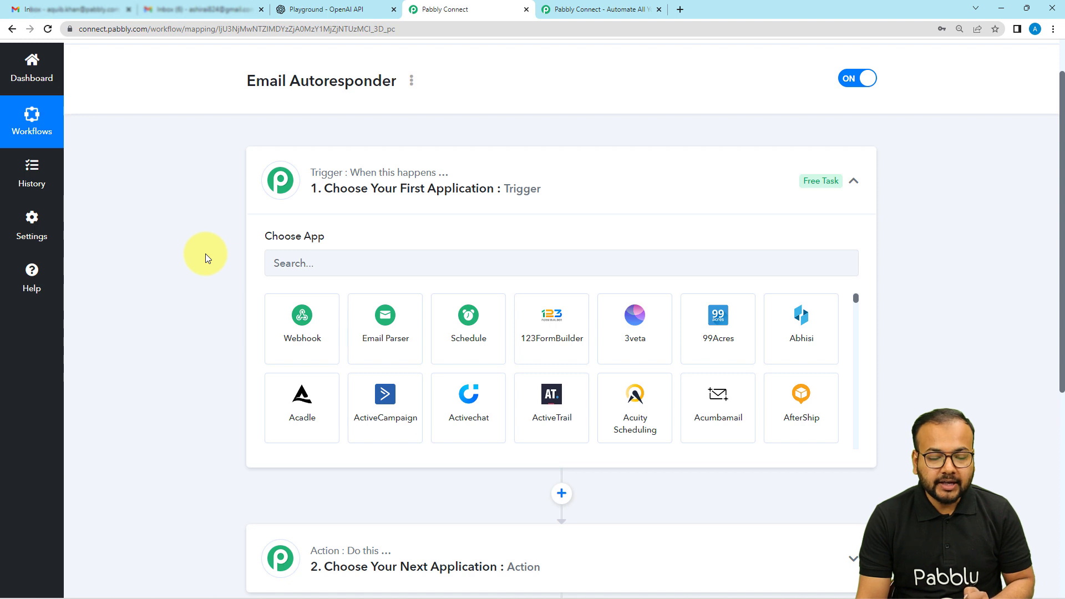
left_click(359, 335)
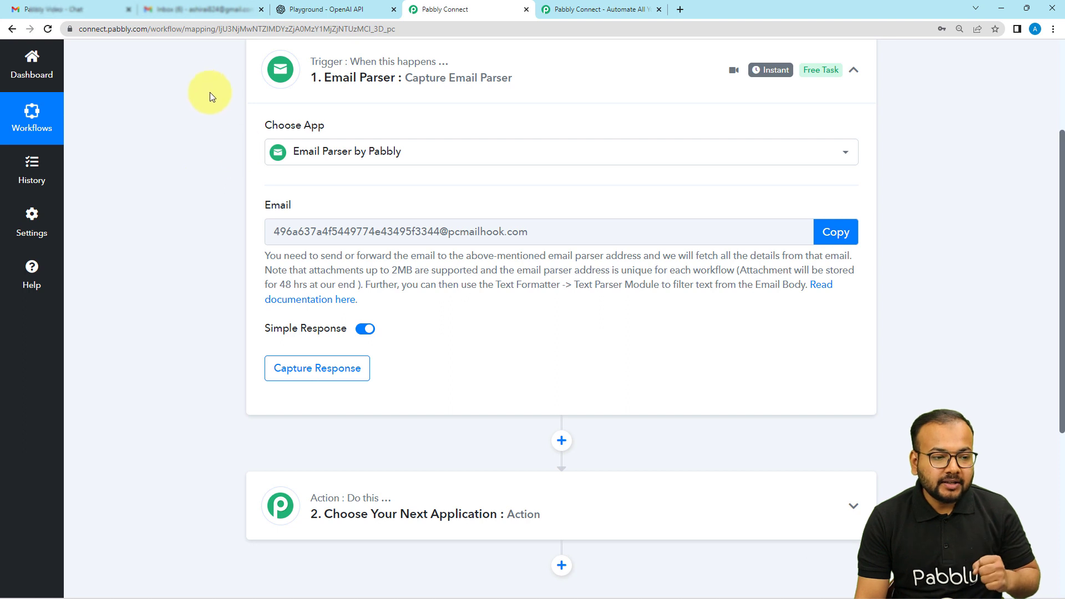
Step: Switch to Gmail and start adding a forwarding address in the Forwarding and POP/IMAP settings
left_click(210, 9)
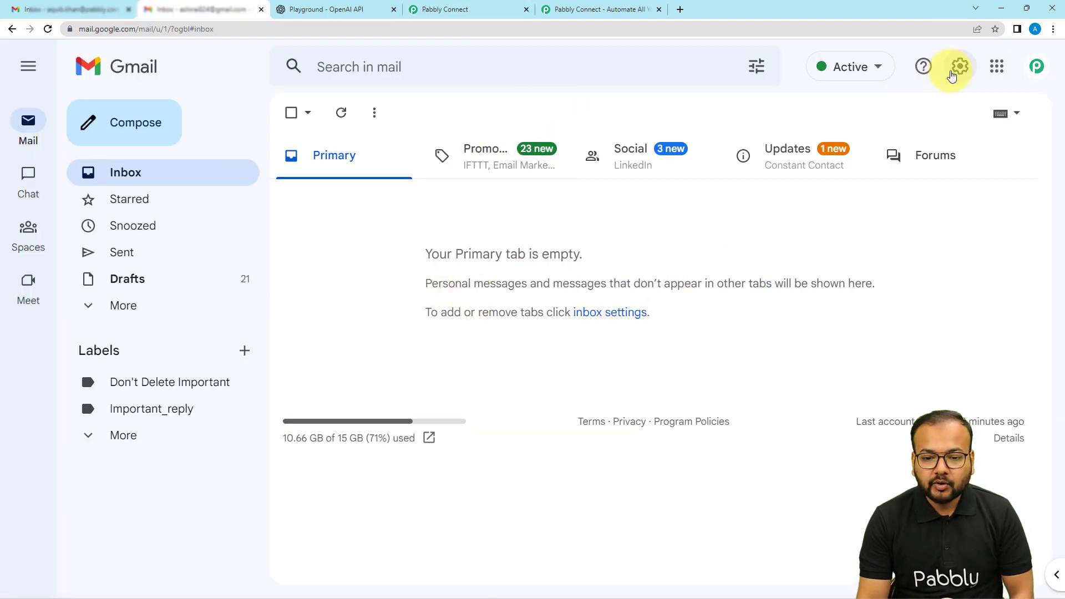
left_click(958, 70)
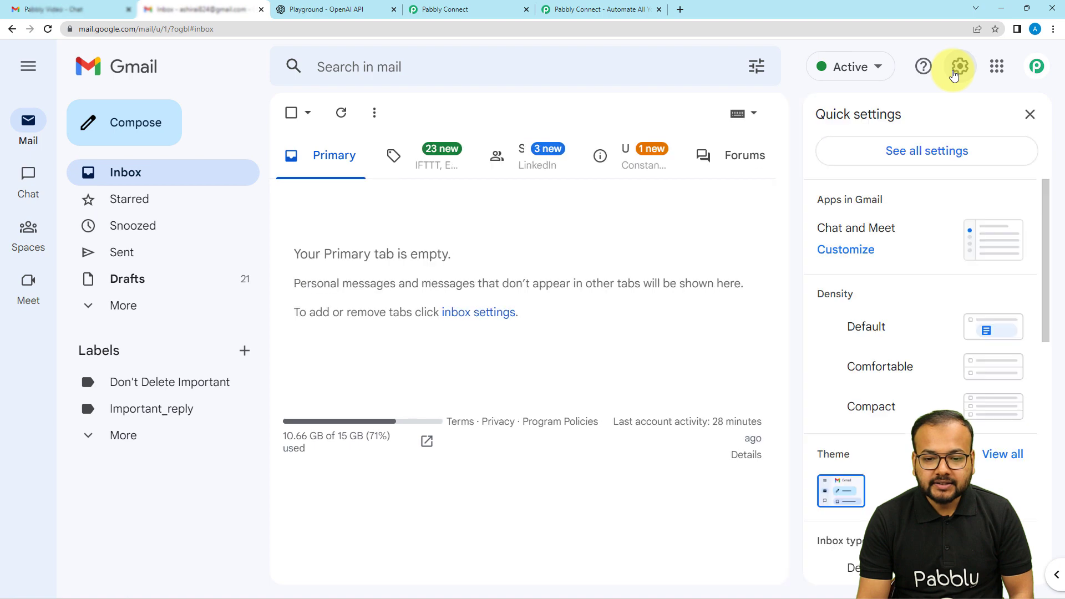
left_click(894, 163)
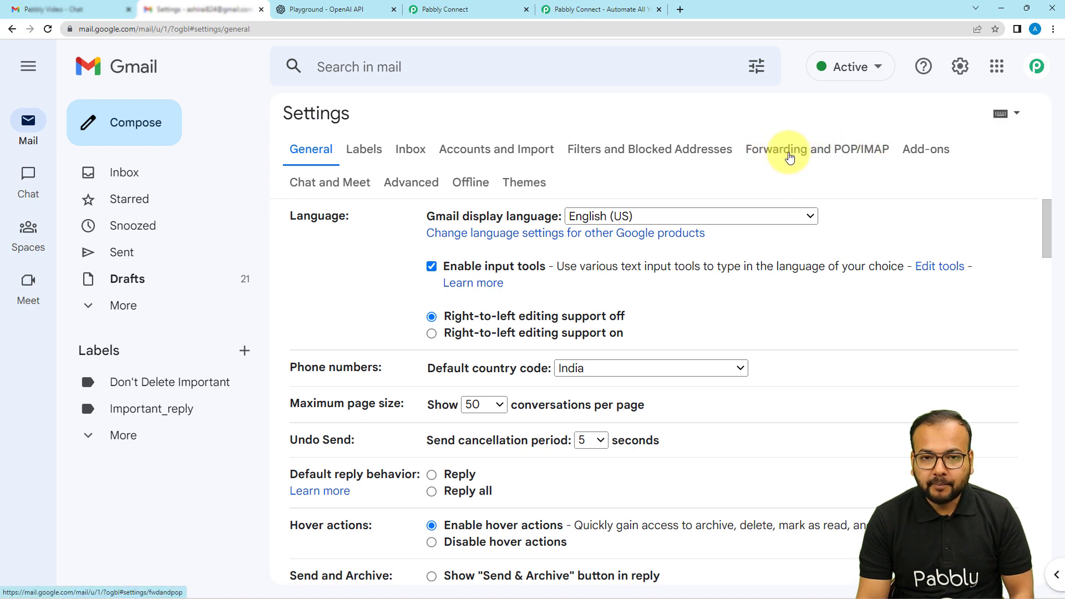
left_click(799, 152)
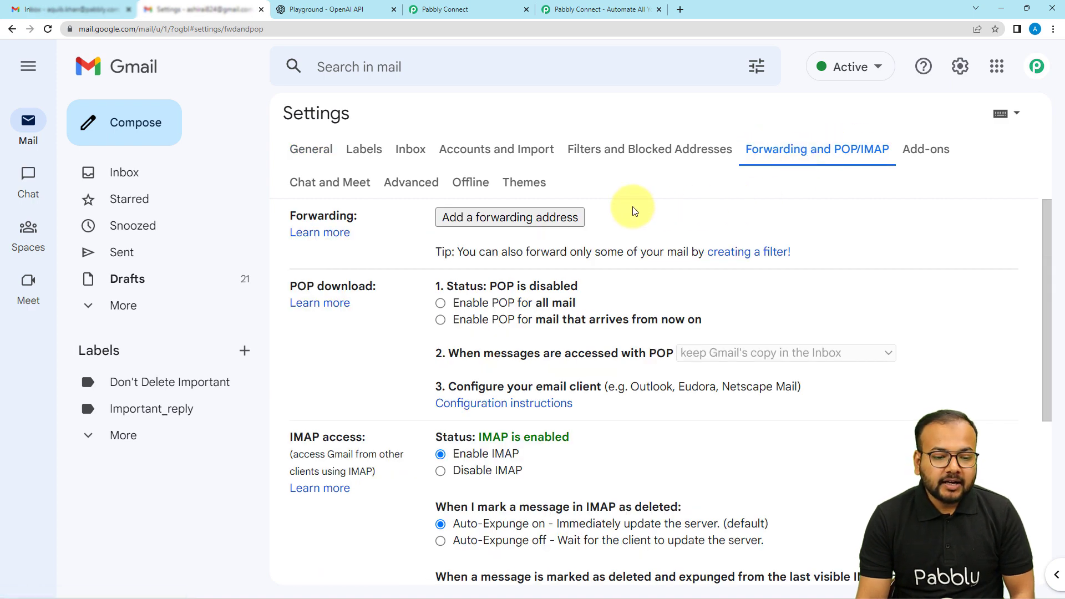
left_click(448, 221)
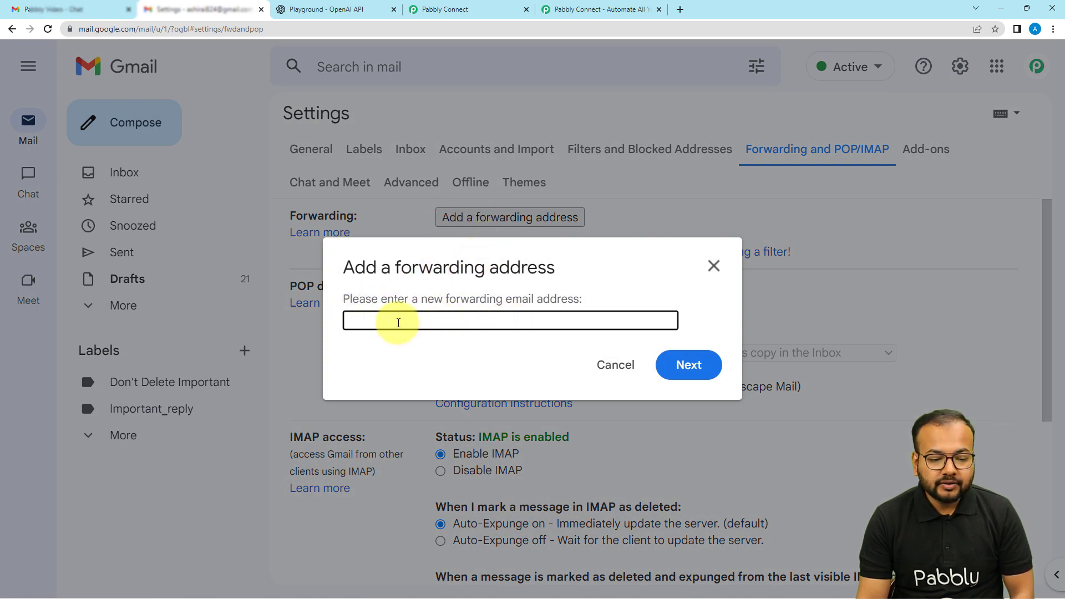
Step: Copy the email parser address from the Pabbly Connect trigger and submit it as Gmail's new forwarding address
left_click(513, 17)
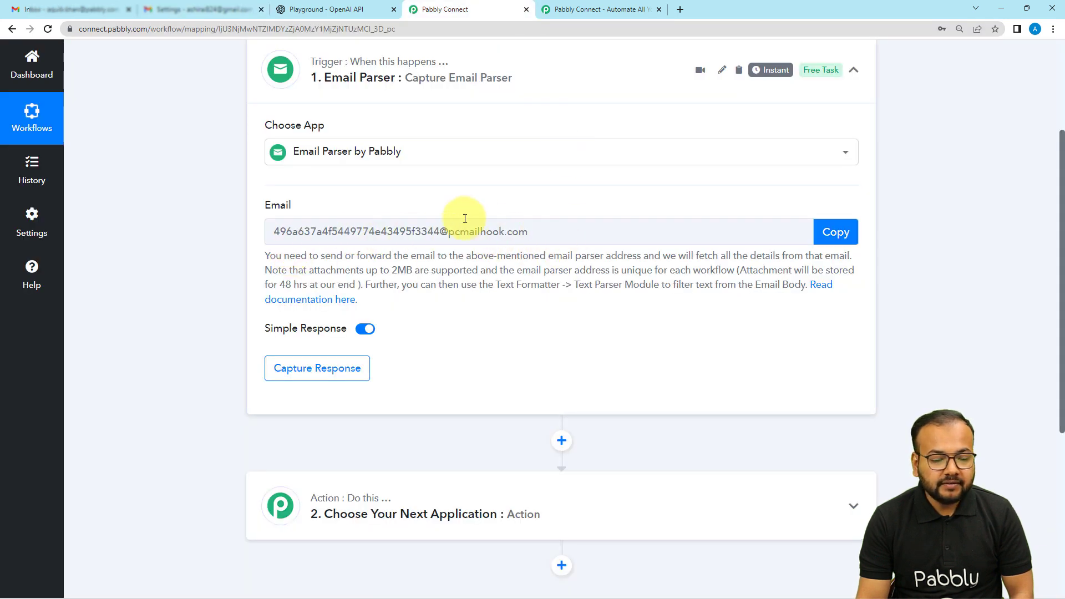
left_click(837, 233)
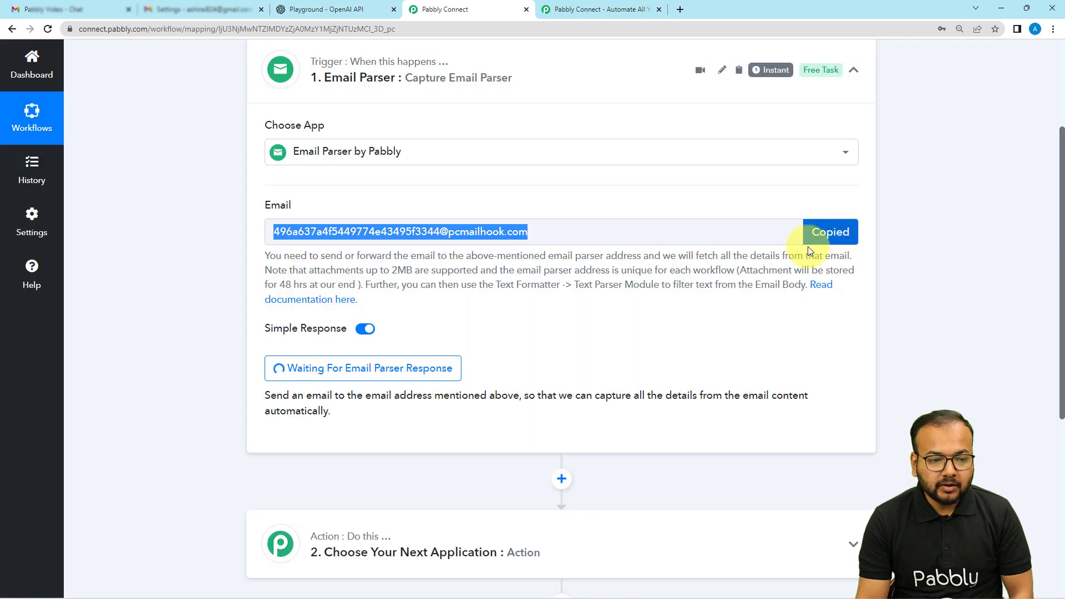
left_click(200, 10)
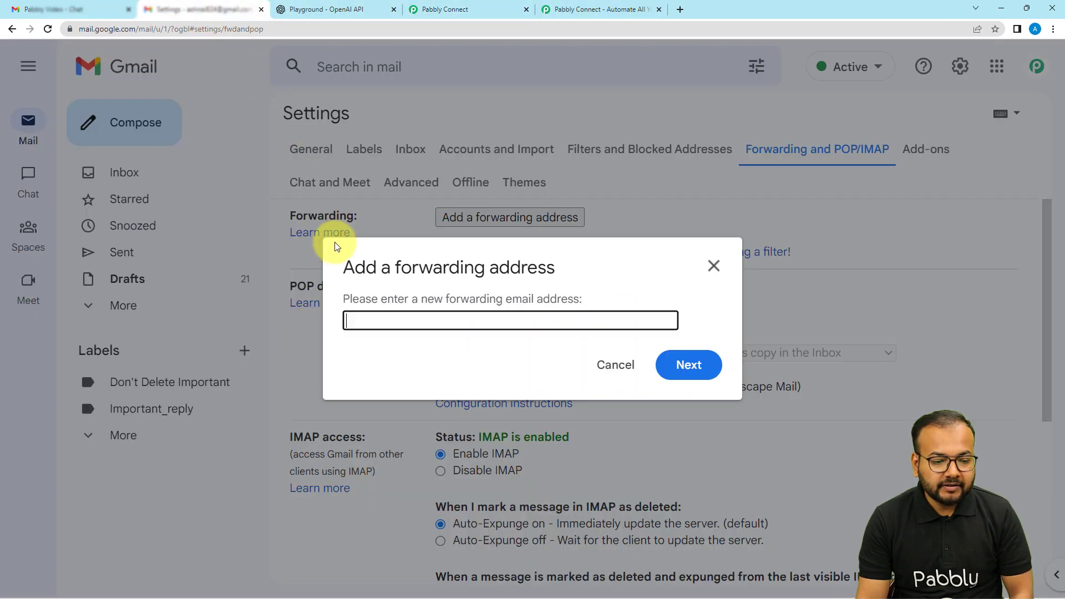
right_click(360, 321)
left_click(388, 407)
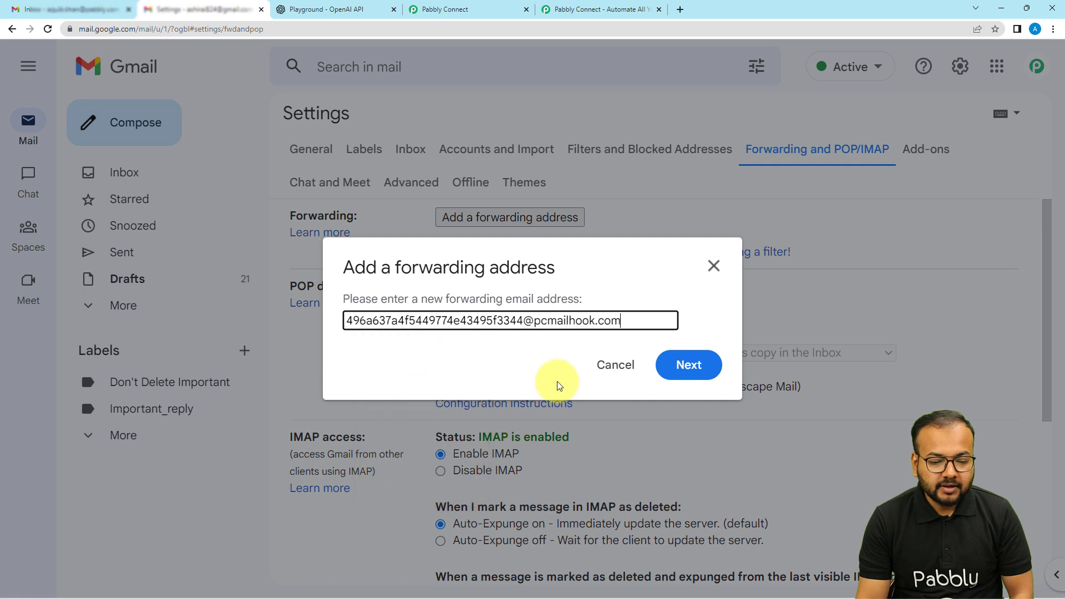
left_click(684, 366)
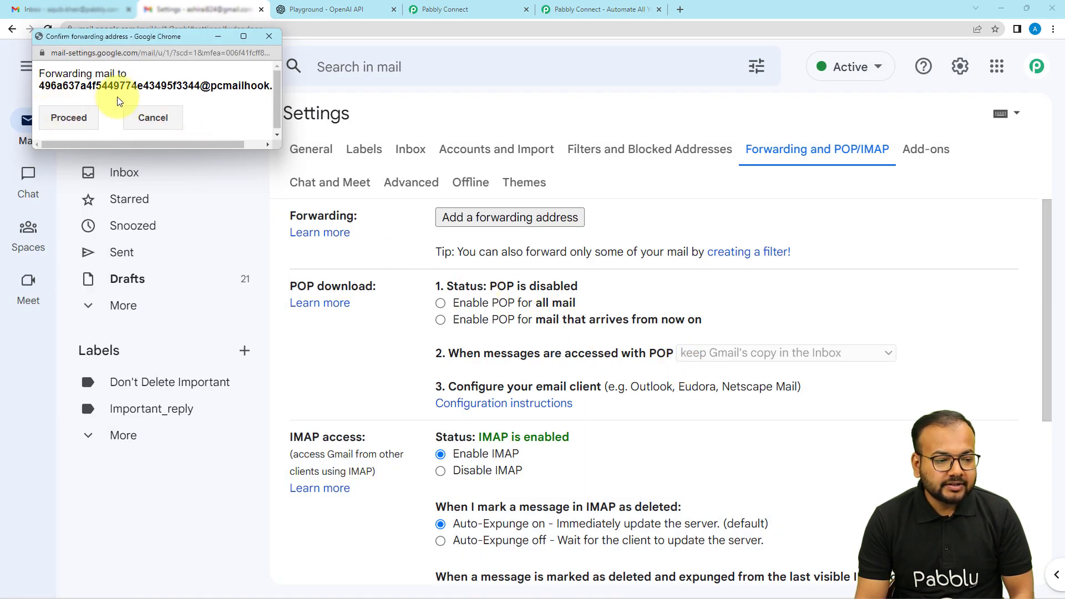
left_click(70, 121)
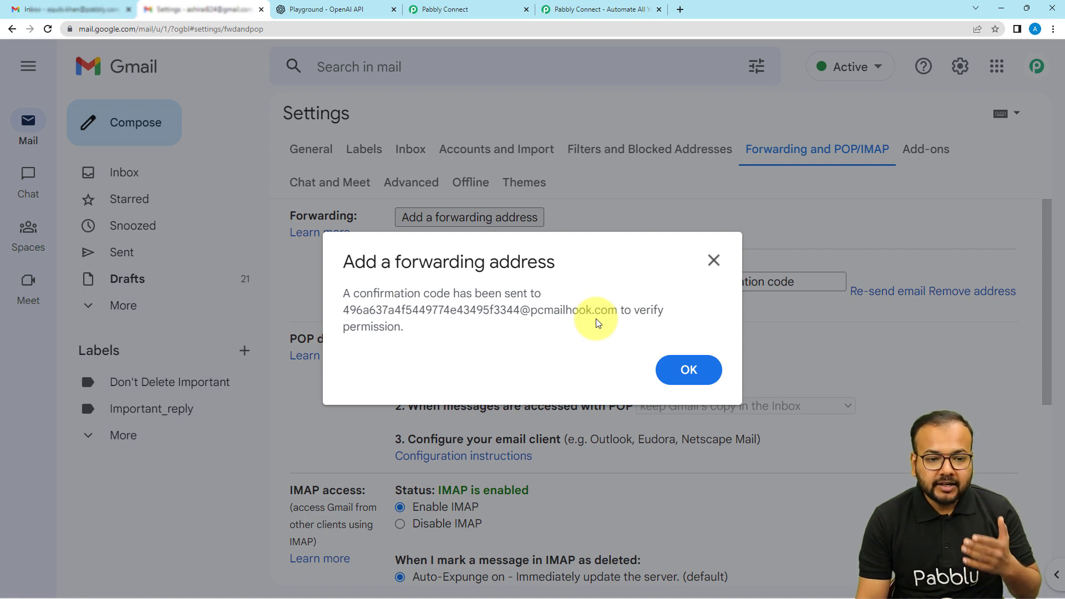
Step: Find the Gmail forwarding confirmation code in the Body Text of Pabbly Connect's captured parser response and copy it
left_click(590, 9)
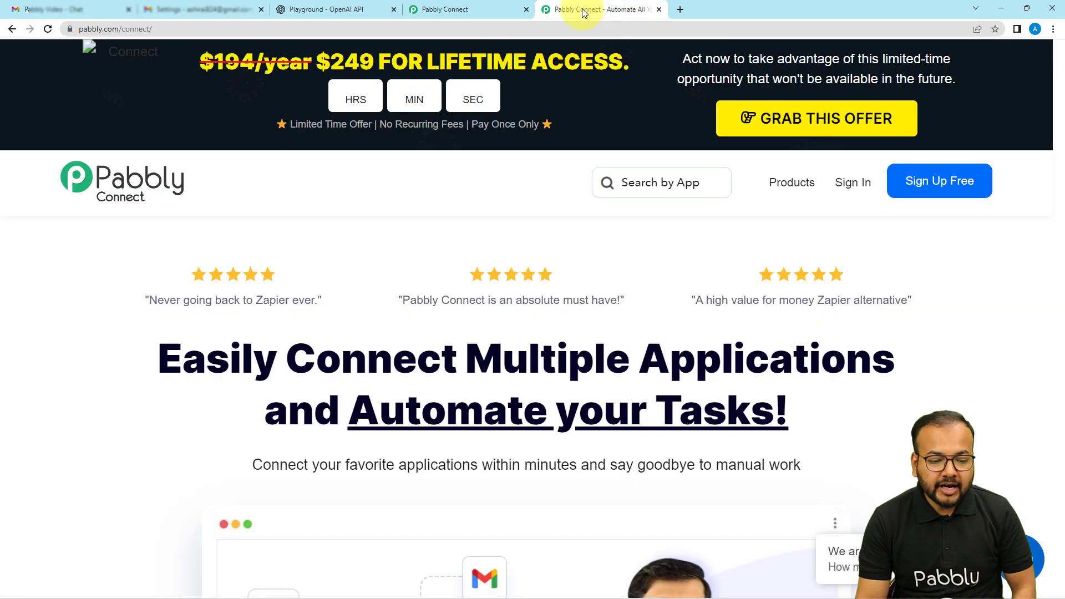
left_click(449, 5)
scroll(227, 279, "down", 3)
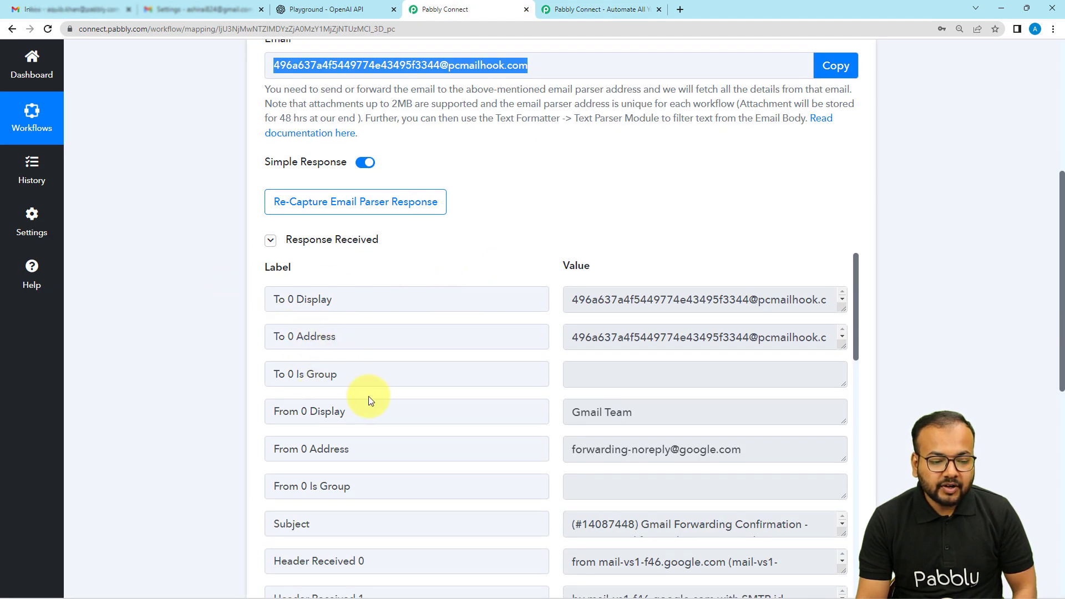
scroll(211, 361, "down", 2)
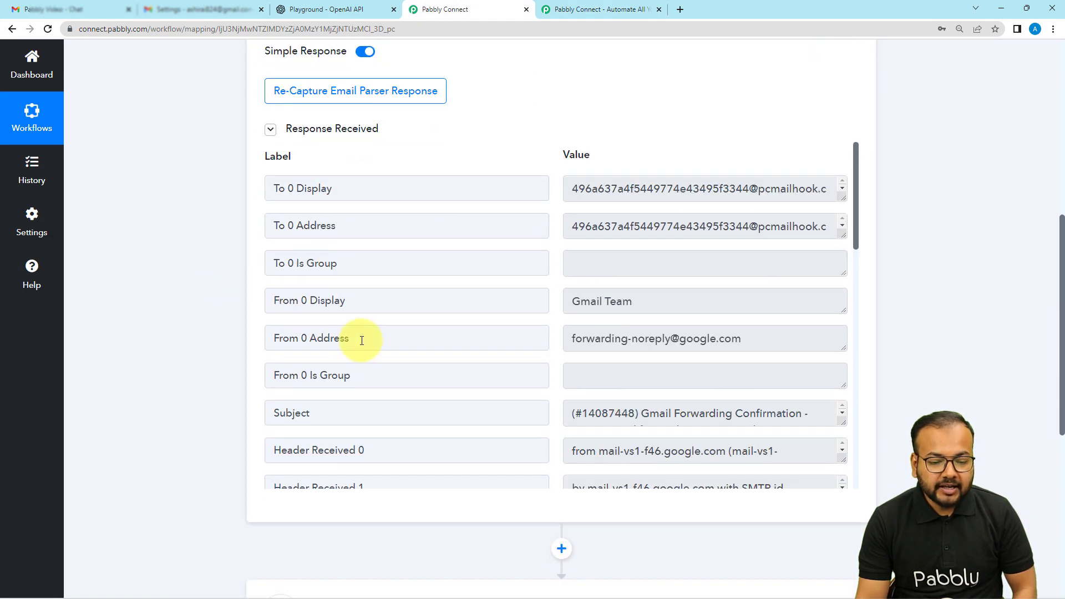
scroll(362, 340, "down", 2)
scroll(361, 341, "down", 4)
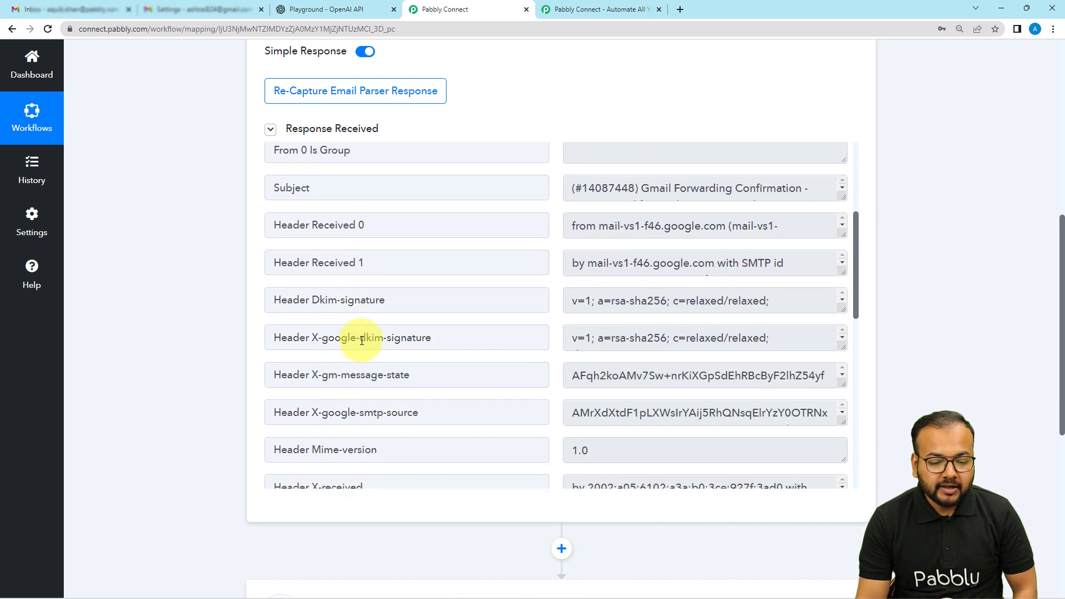
scroll(361, 340, "down", 7)
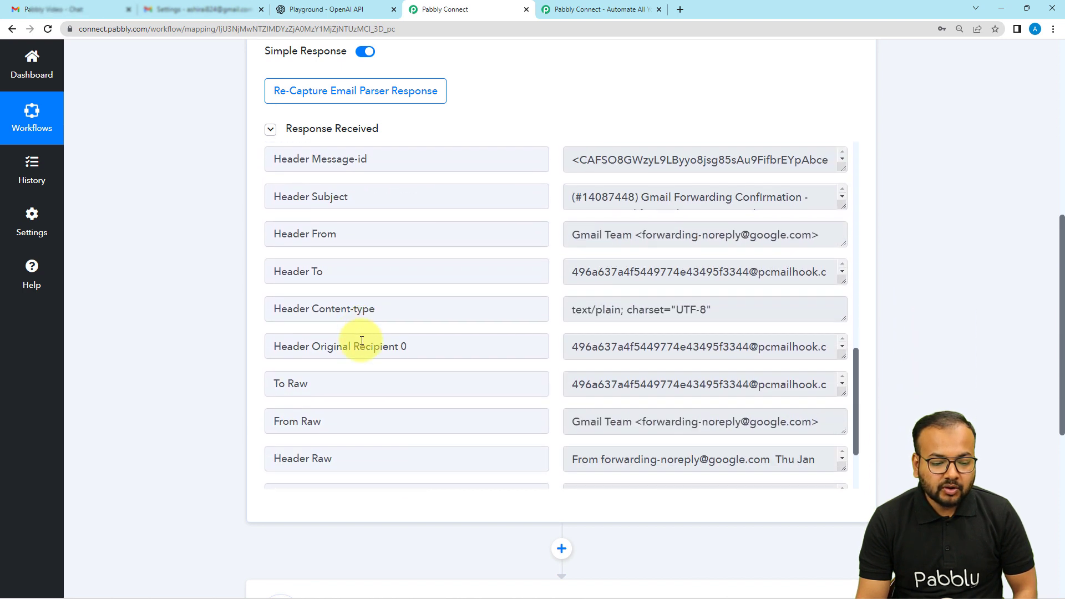
scroll(361, 341, "down", 1)
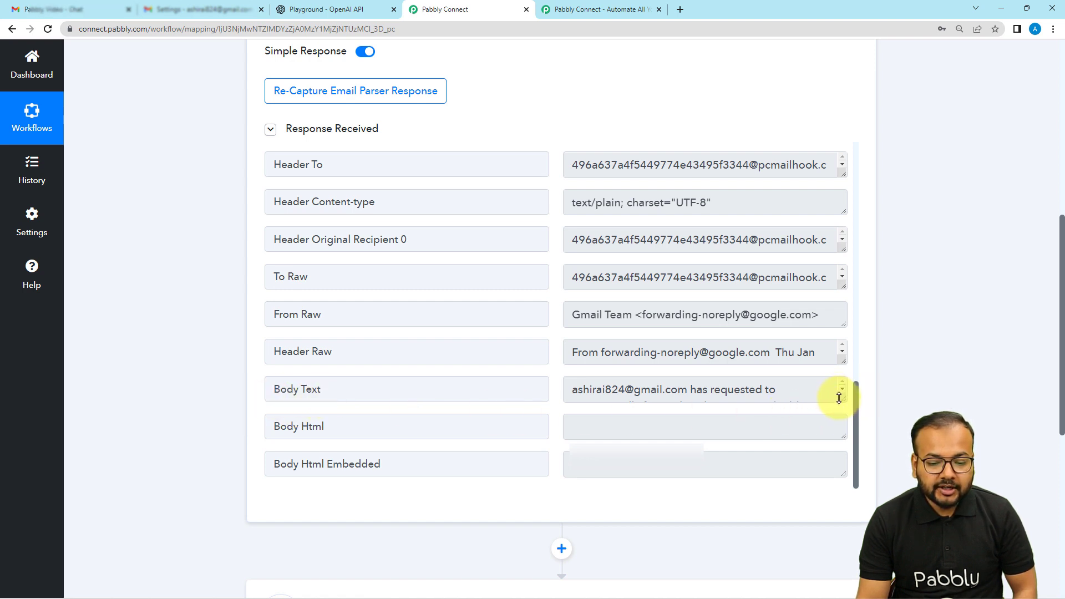
left_click_drag(842, 398, 842, 532)
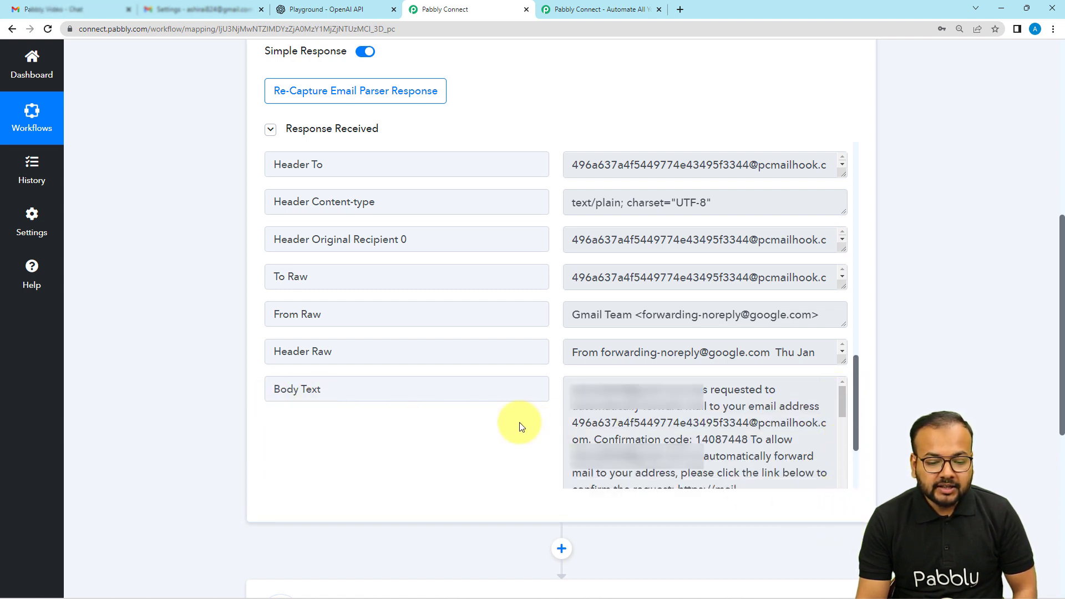
scroll(520, 426, "down", 1)
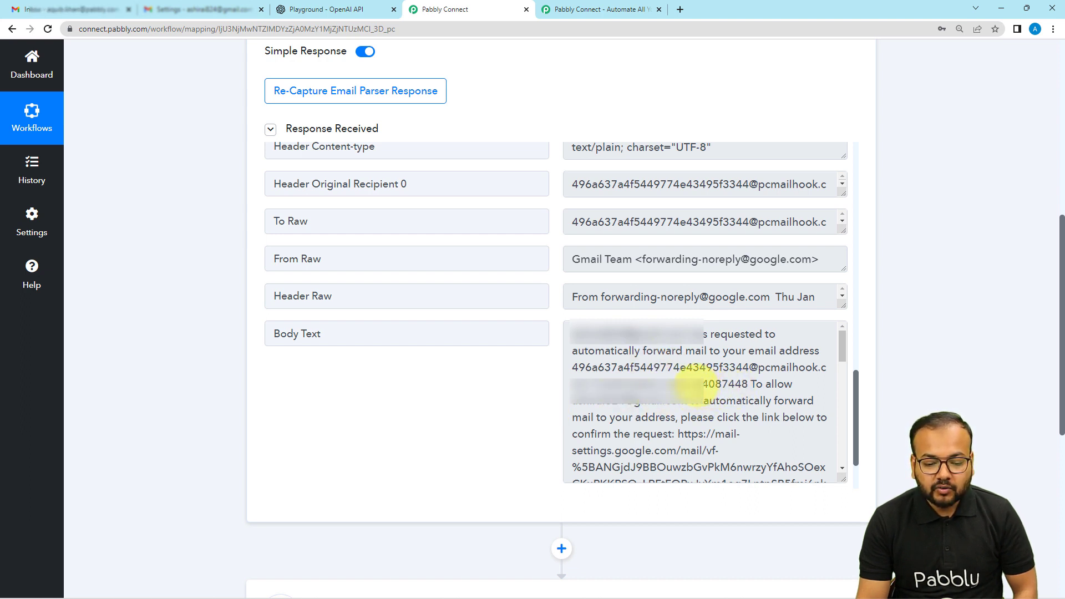
left_click_drag(693, 384, 744, 382)
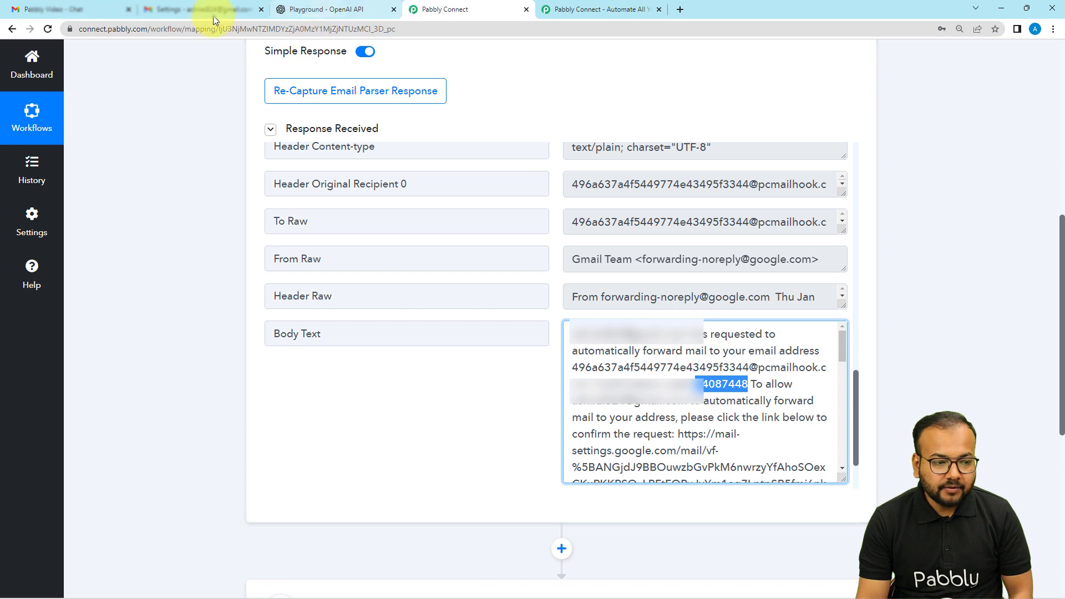
Step: Return to Gmail, enter the confirmation code for the forwarding address and verify it
left_click(183, 10)
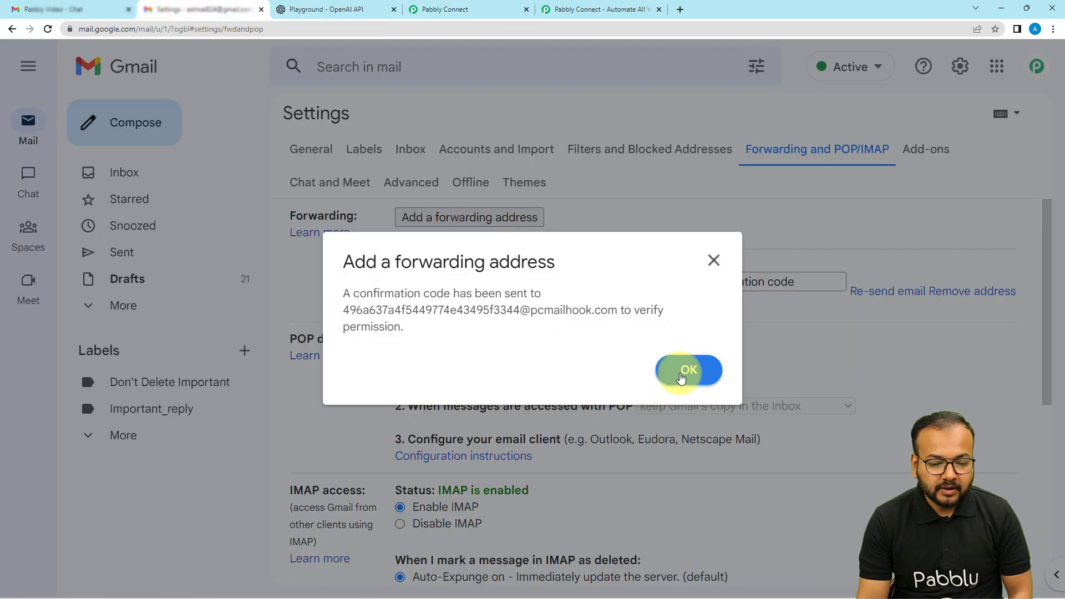
left_click(681, 378)
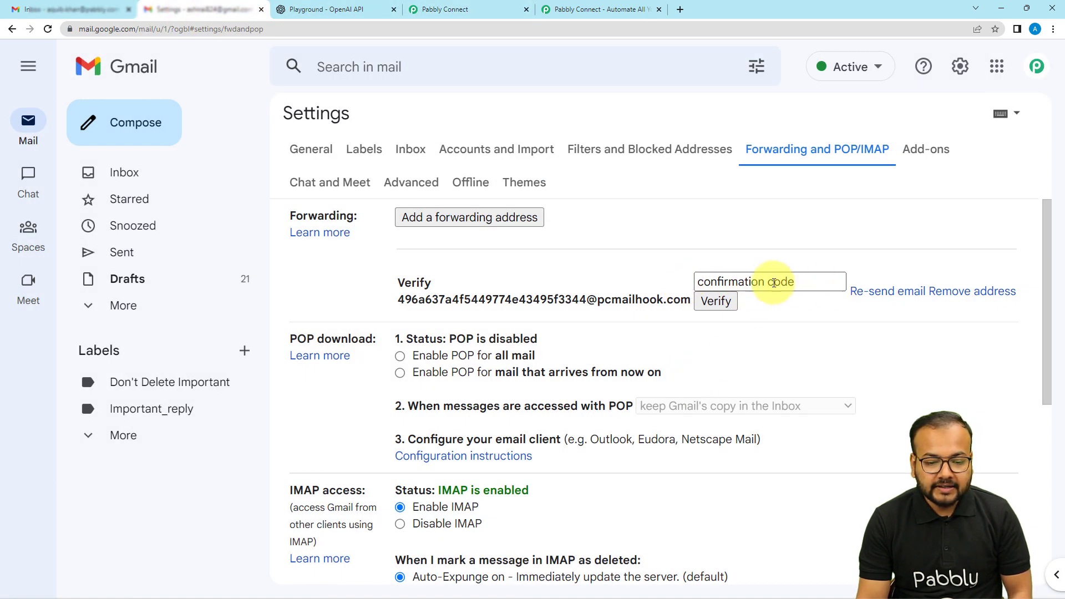
left_click(760, 284)
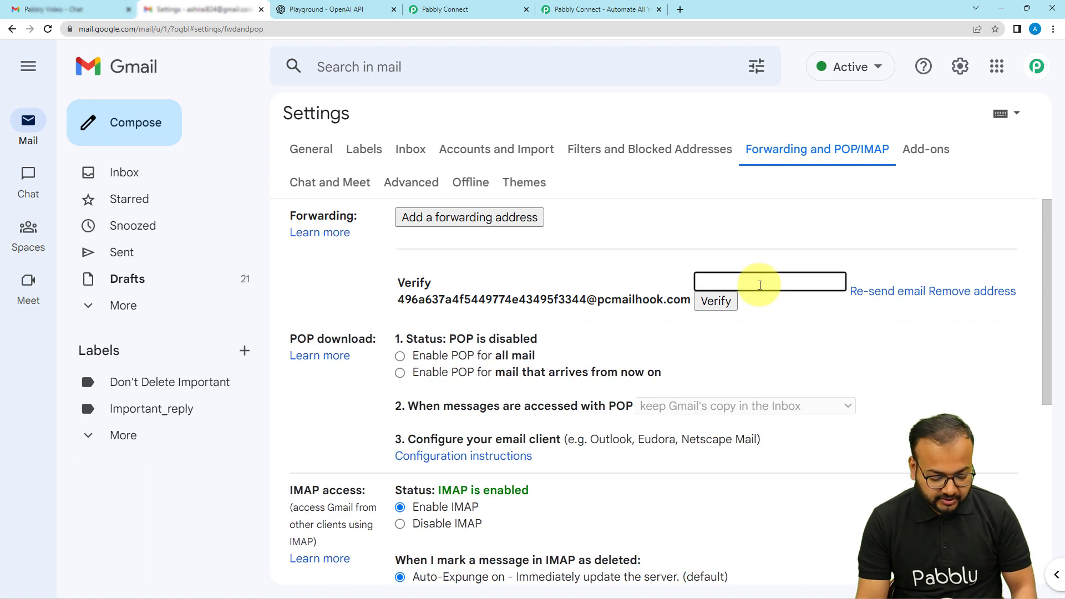
left_click(715, 302)
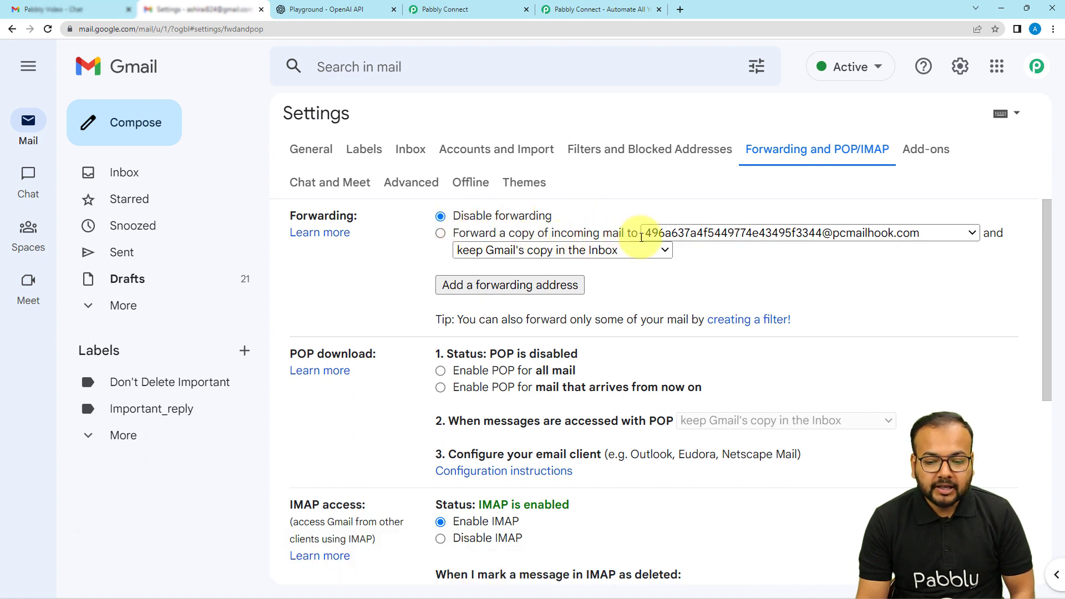
Step: Enable forwarding a copy of incoming mail to the parser address and save the Gmail settings
left_click(441, 233)
scroll(391, 263, "down", 5)
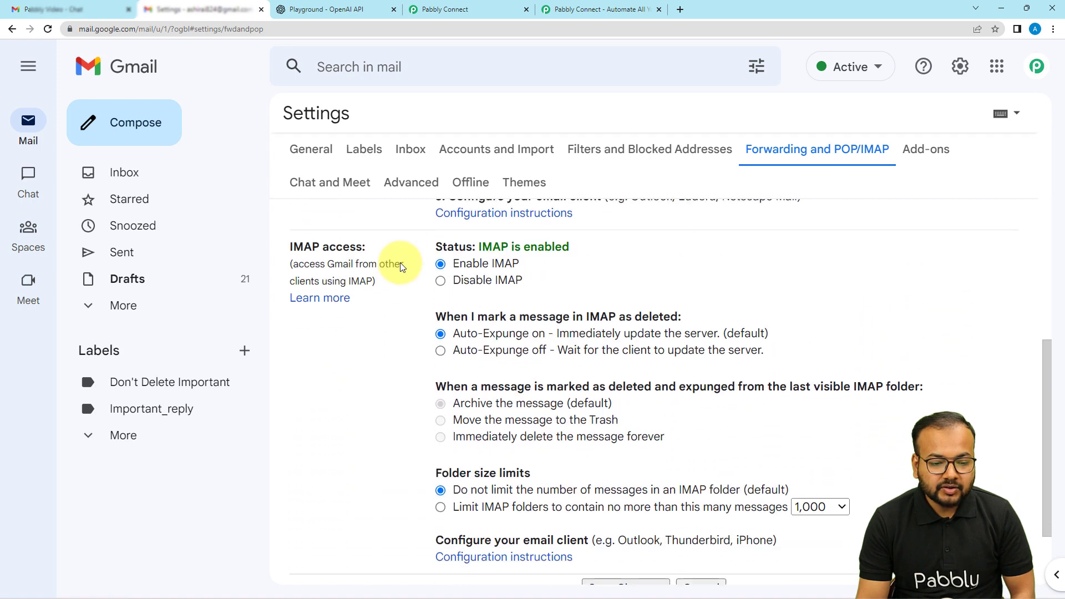
scroll(400, 267, "down", 2)
left_click(605, 495)
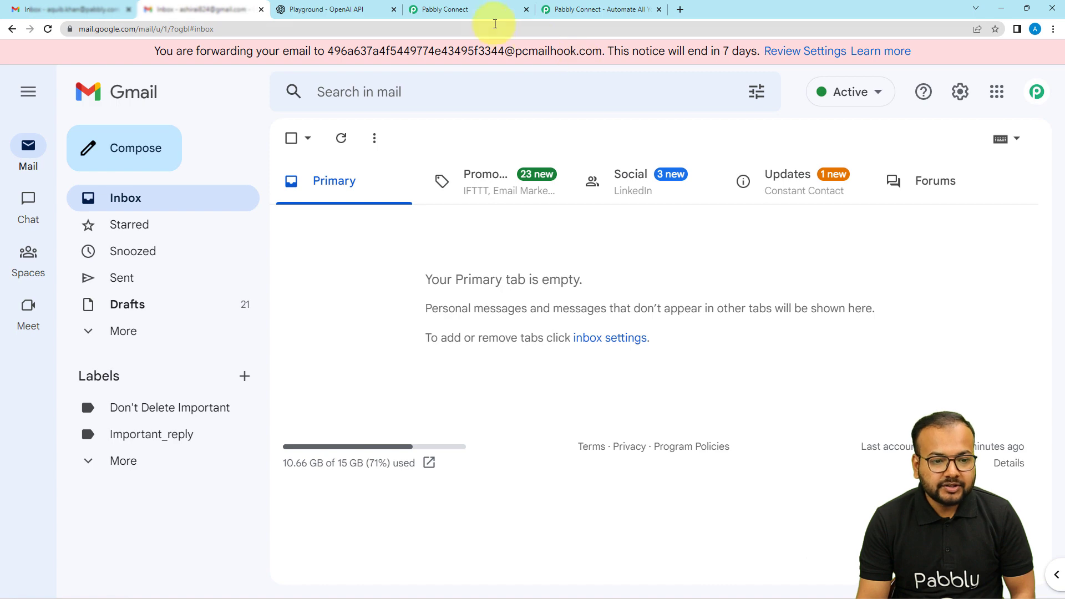
left_click(468, 10)
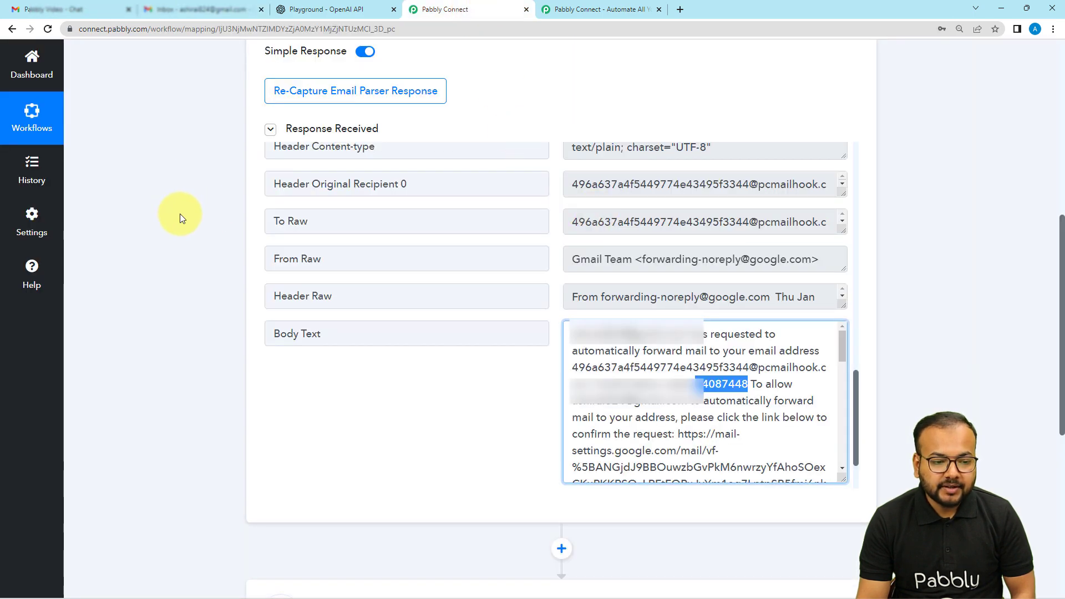
scroll(180, 214, "up", 3)
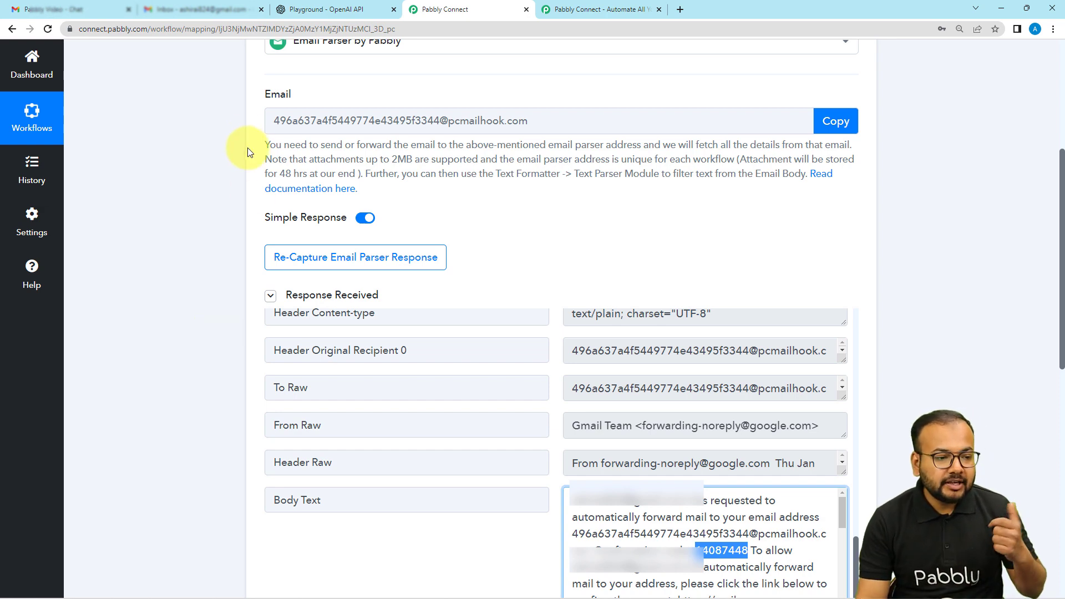
left_click(233, 9)
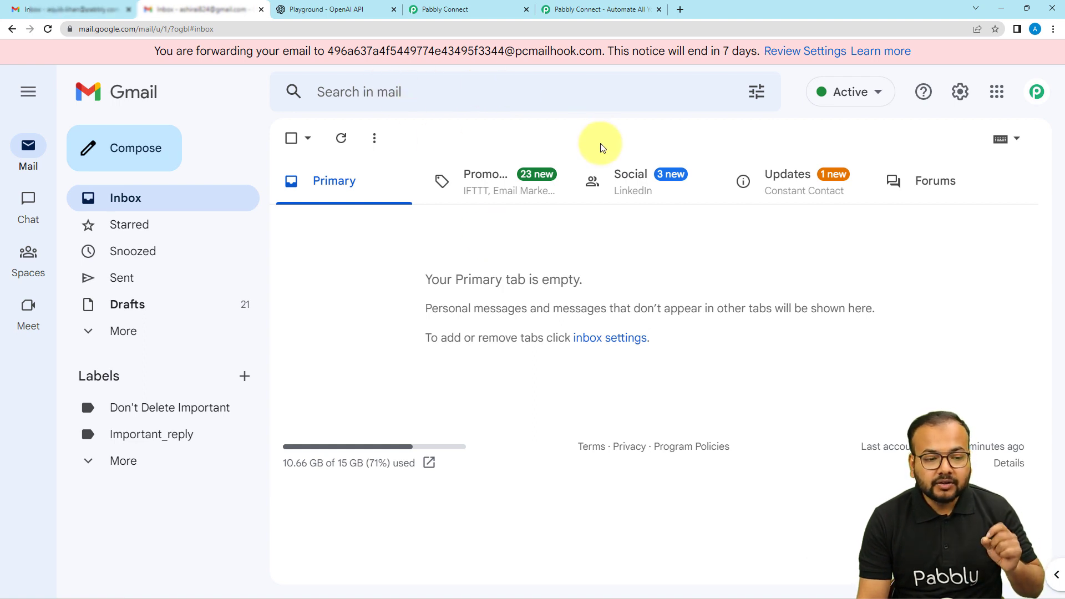
Step: Switch to the Pabbly Connect workflow and start re-capturing the Email Parser response
left_click(452, 10)
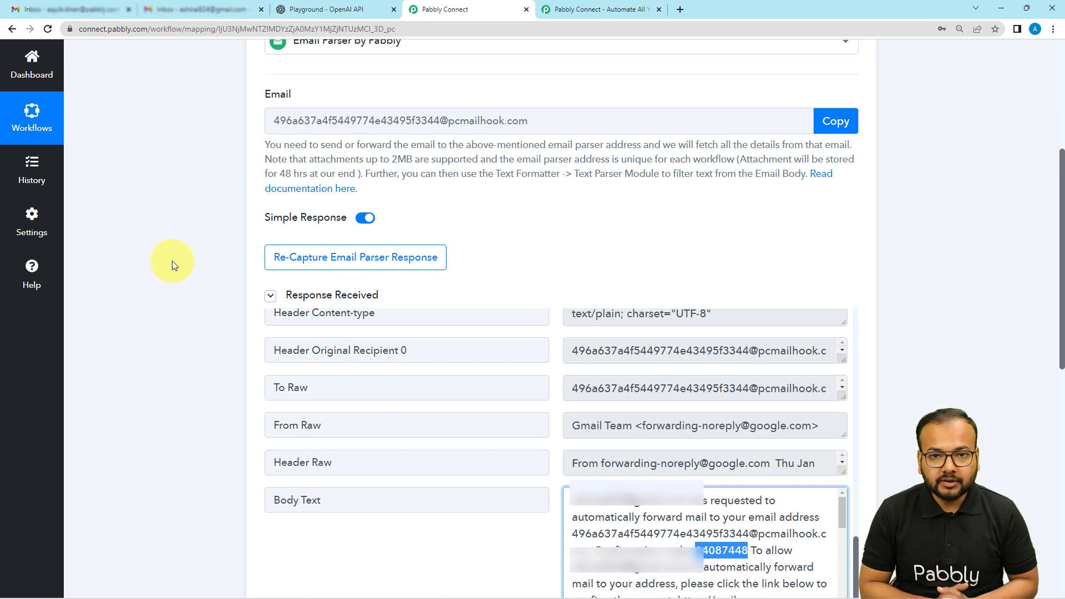
left_click(310, 259)
left_click(498, 396)
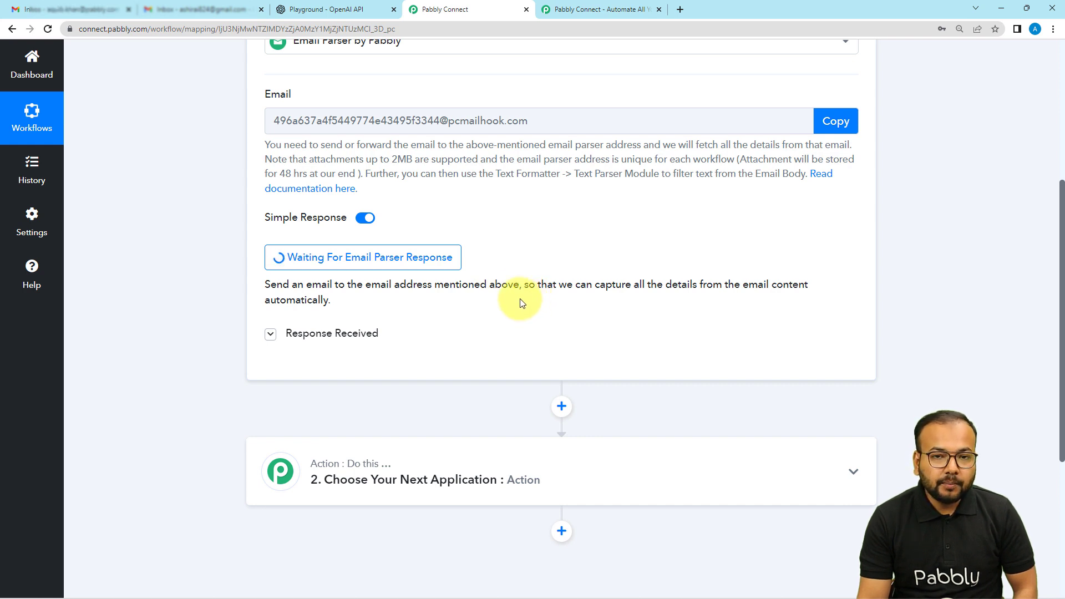
Step: From the other Gmail account, send the forwarding account a test email titled "Pitching for investment." with a short message about a startup pitch presentation
left_click(82, 15)
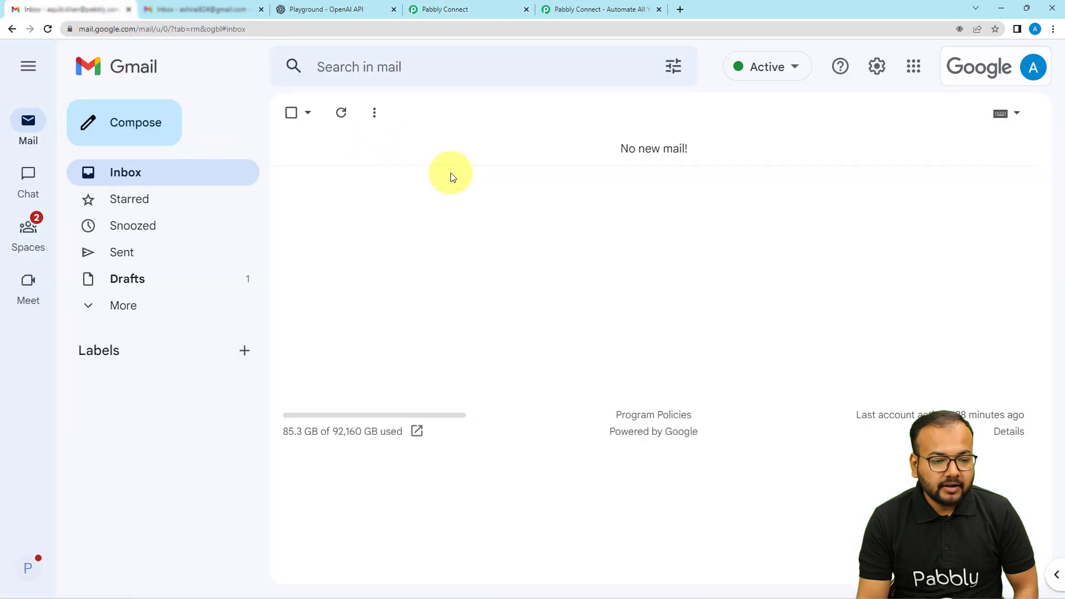
left_click(139, 123)
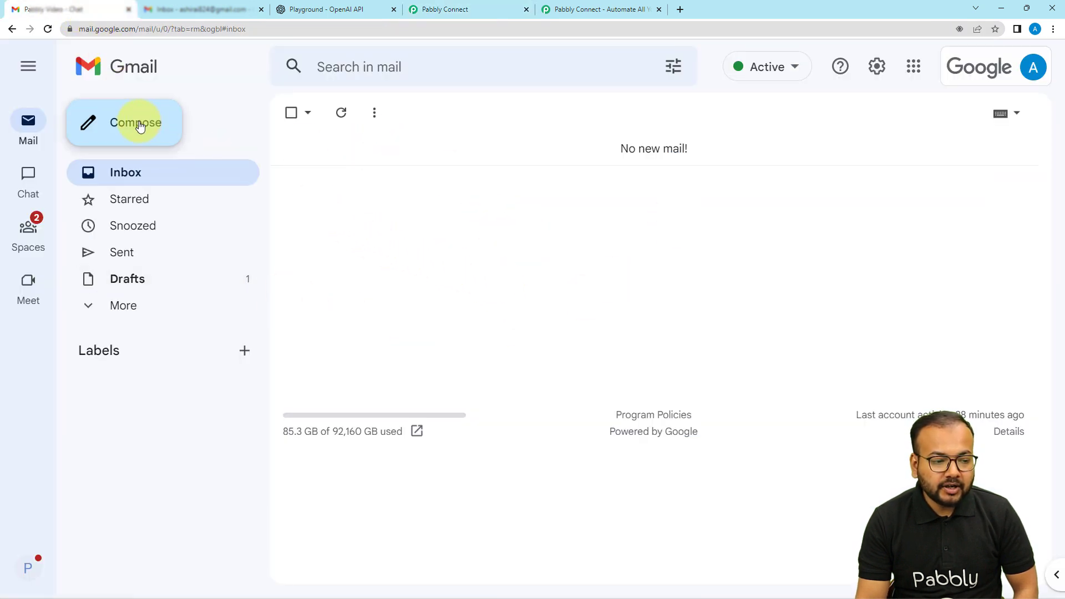
left_click(226, 11)
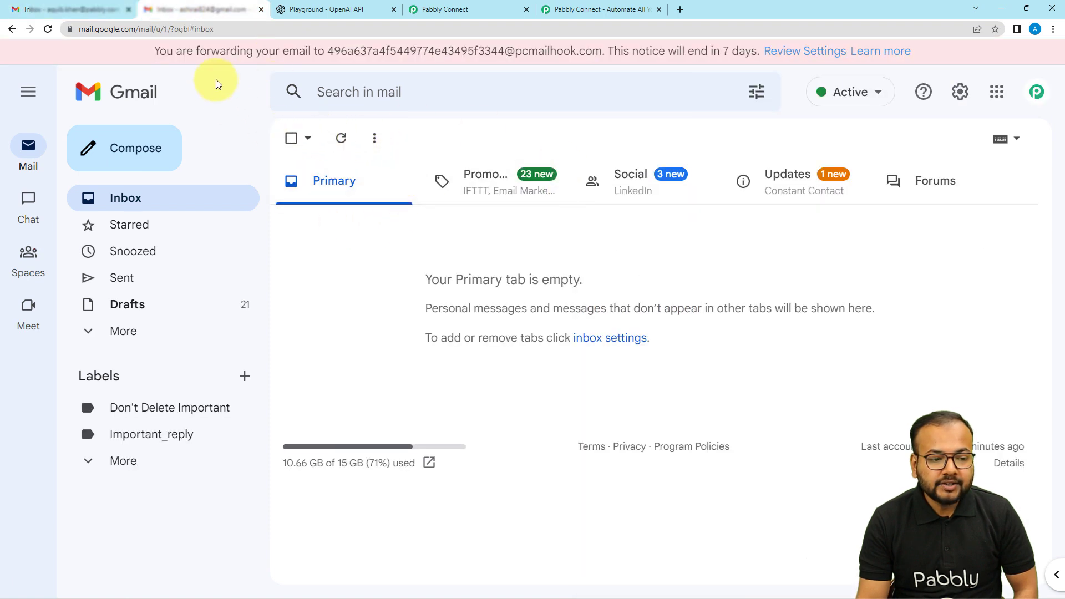
left_click(75, 17)
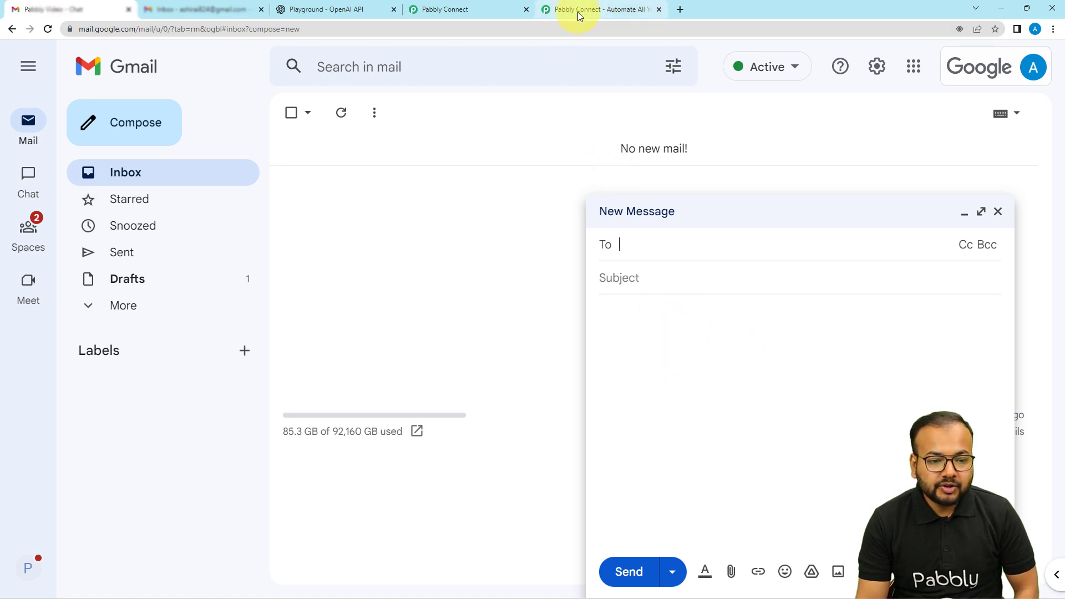
left_click(471, 12)
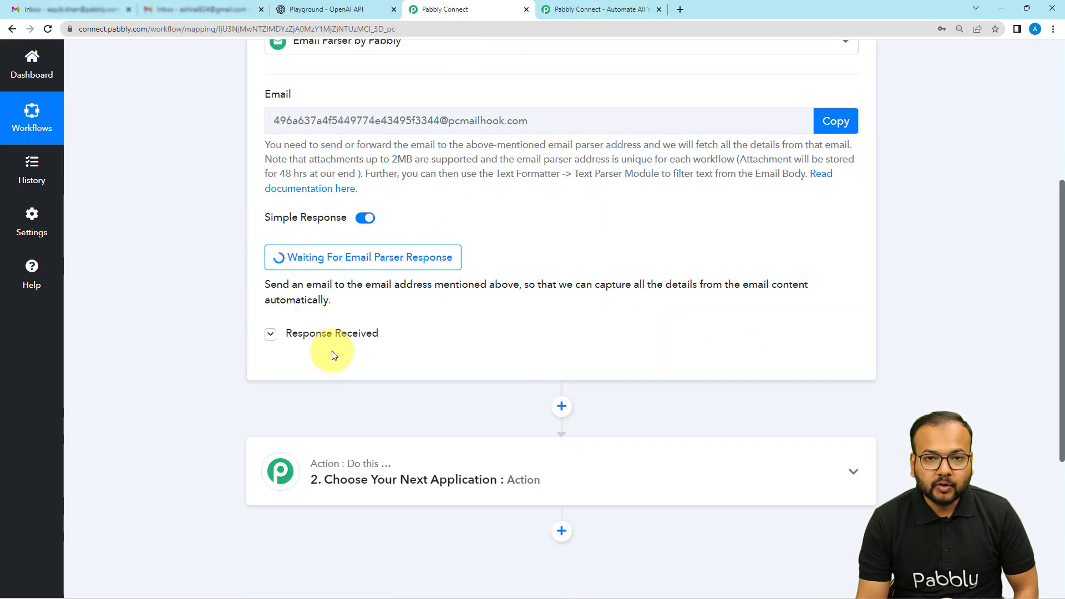
left_click(71, 9)
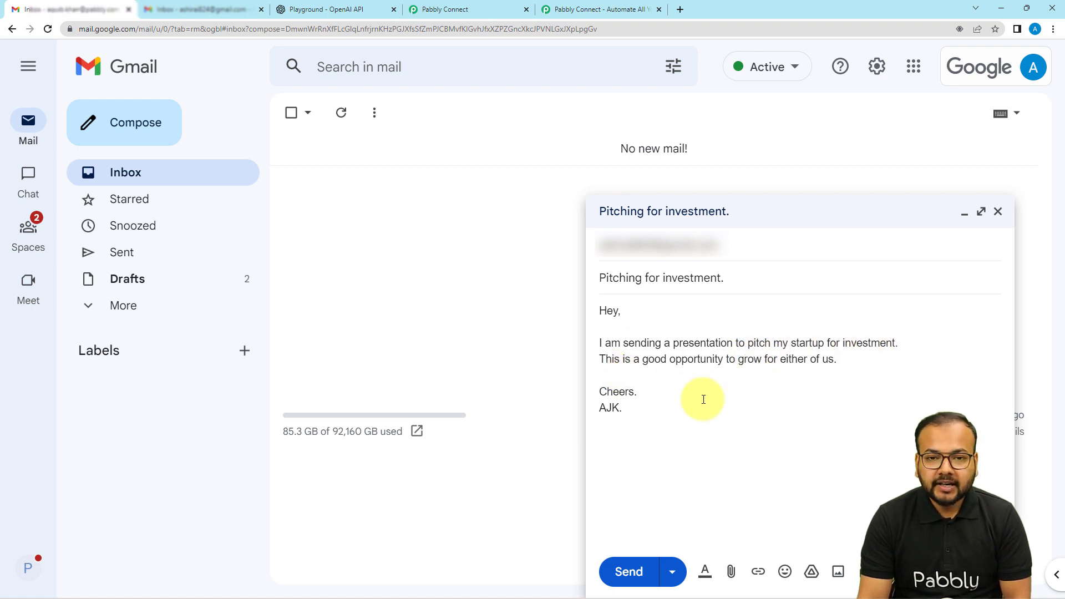
left_click(628, 577)
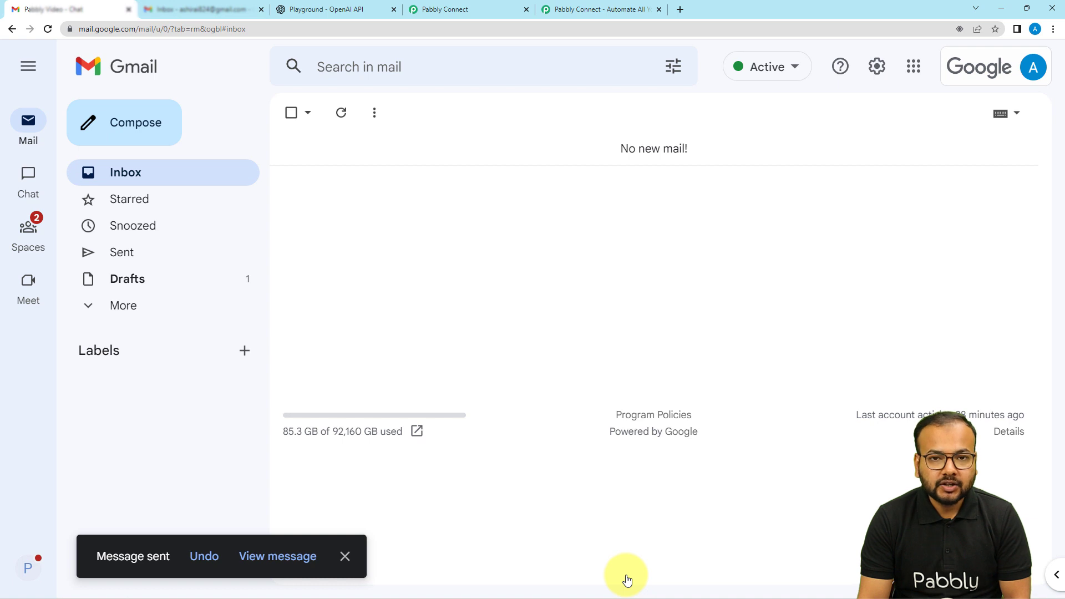
Step: Check the receiving inbox, return to Pabbly Connect and review the recipient, sender and subject fields of the captured response
left_click(233, 15)
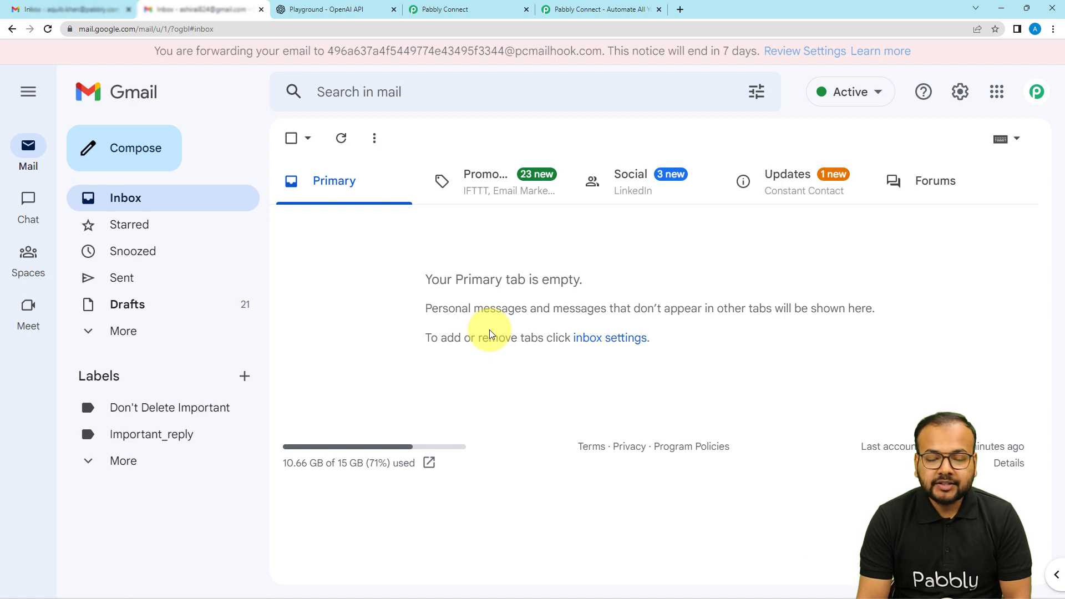
left_click(471, 13)
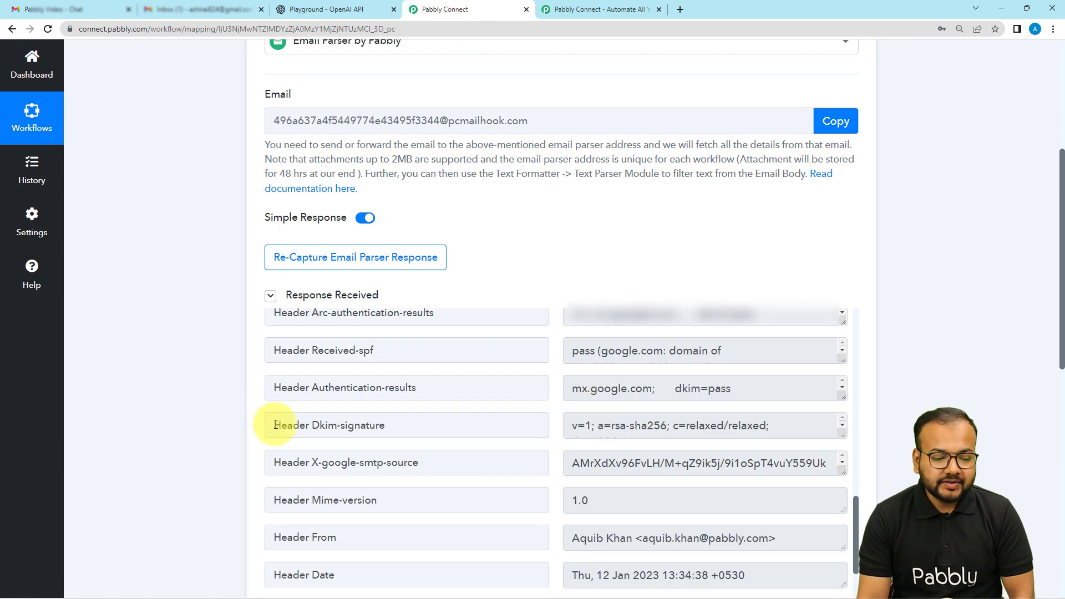
scroll(276, 424, "up", 1)
scroll(276, 425, "up", 9)
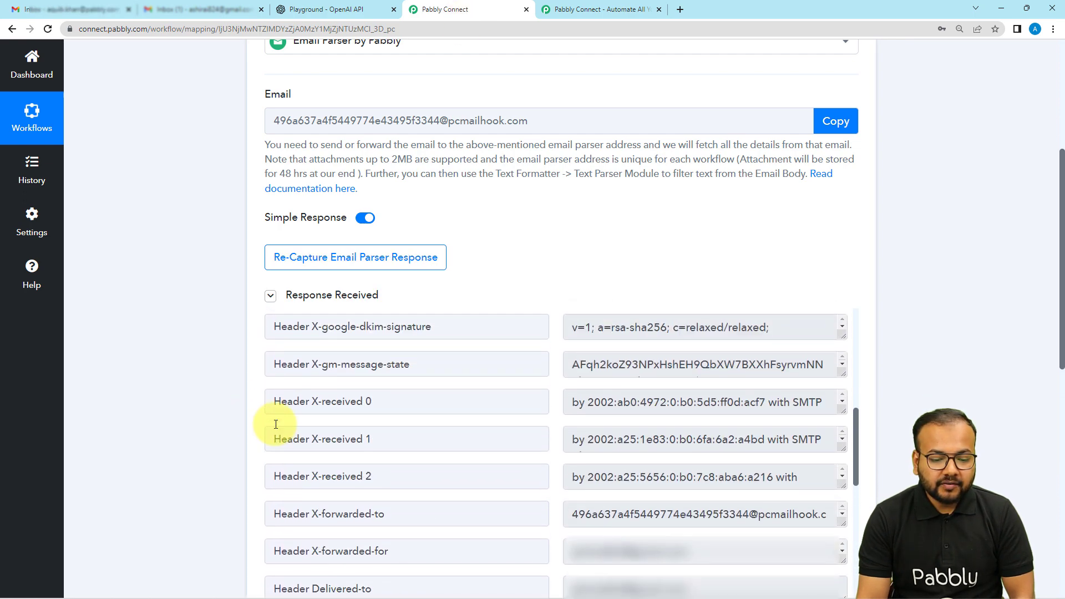
scroll(275, 424, "up", 5)
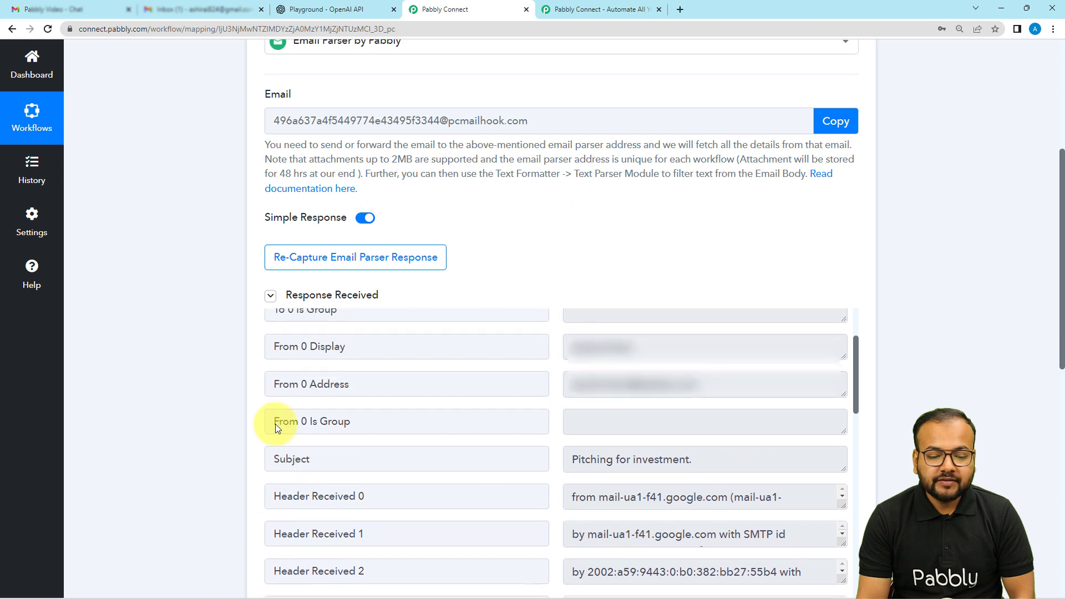
scroll(275, 423, "up", 2)
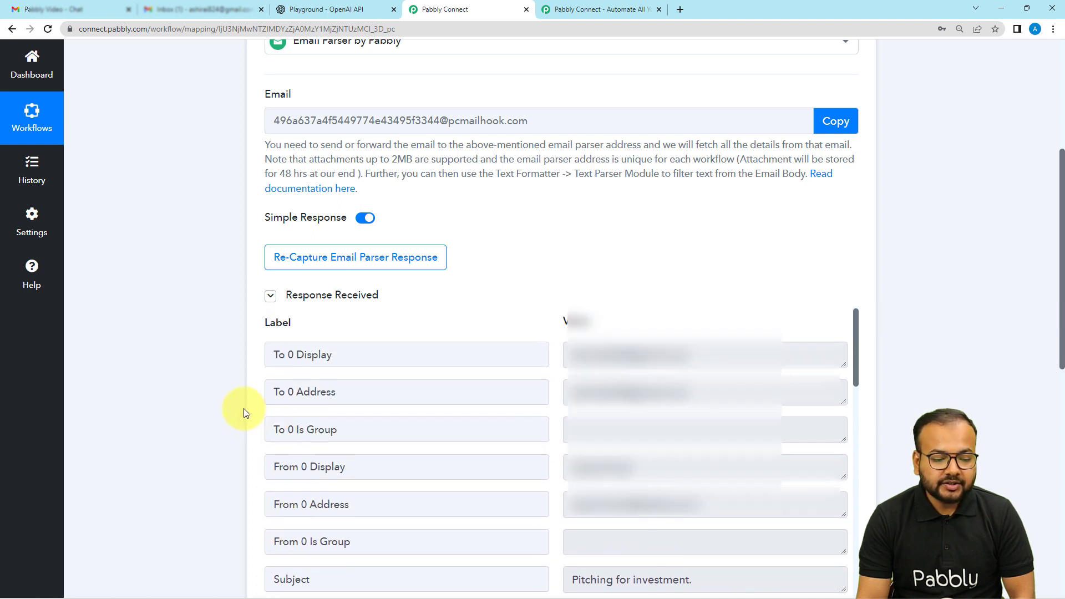
scroll(202, 379, "down", 1)
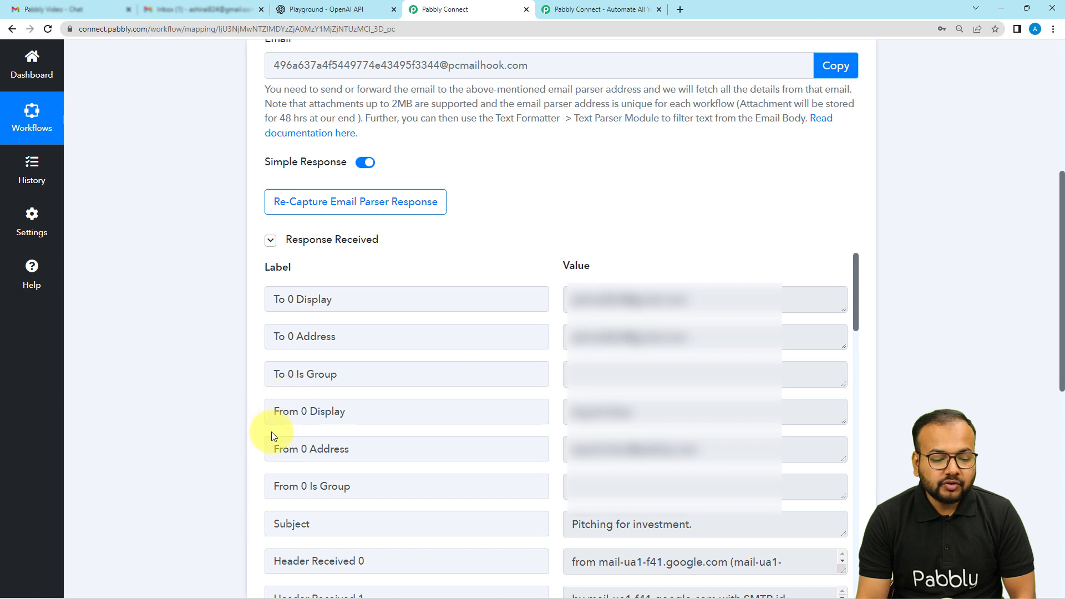
scroll(288, 449, "down", 5)
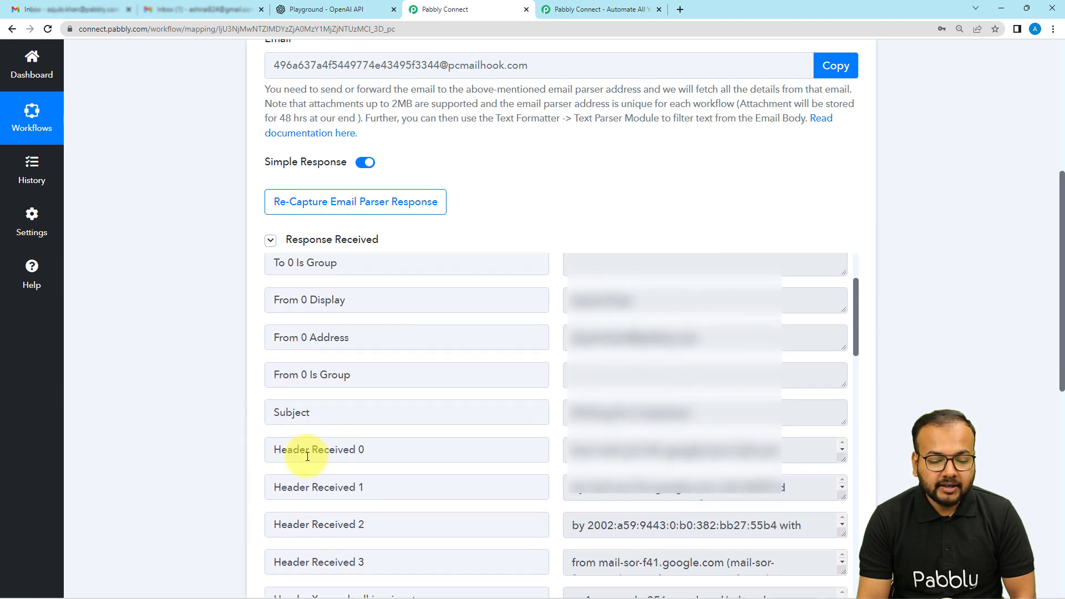
scroll(308, 456, "up", 1)
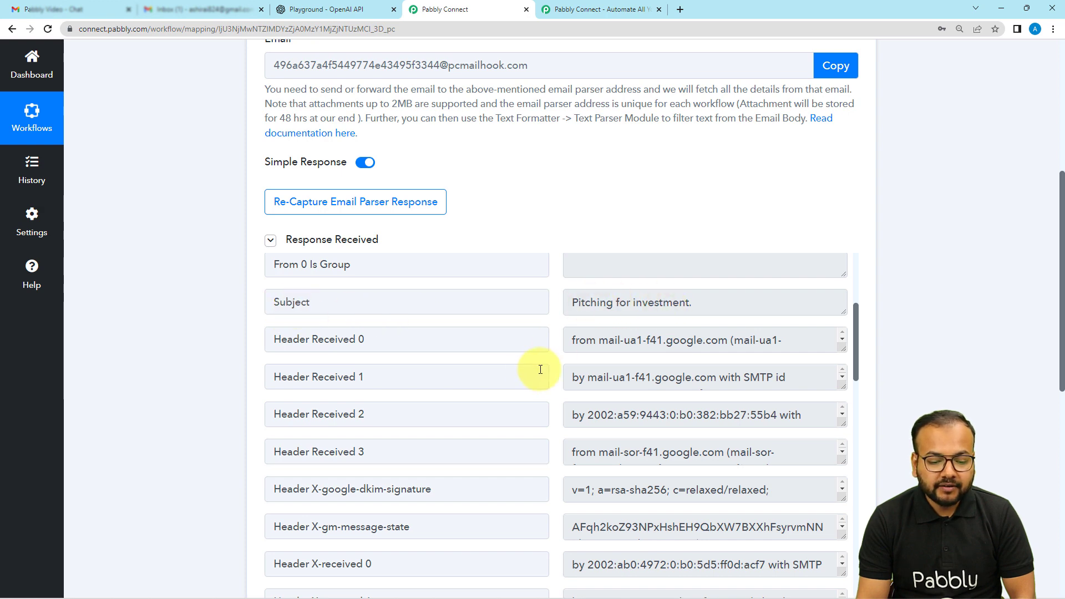
Step: Find the Body Text in the captured response and enlarge its field to read the full message
scroll(439, 423, "down", 2)
scroll(440, 423, "down", 10)
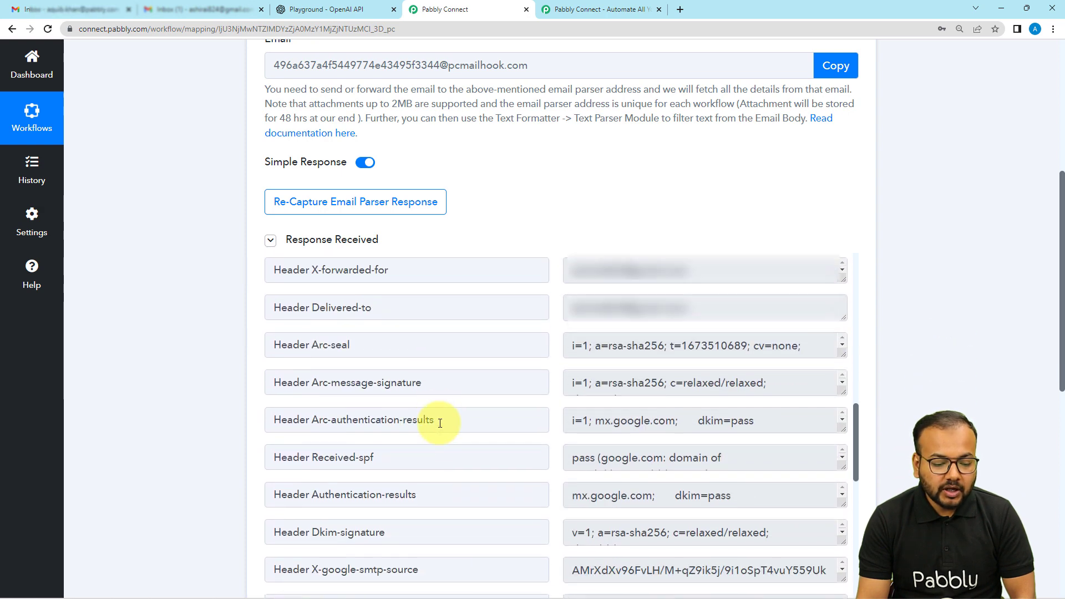
scroll(440, 423, "down", 4)
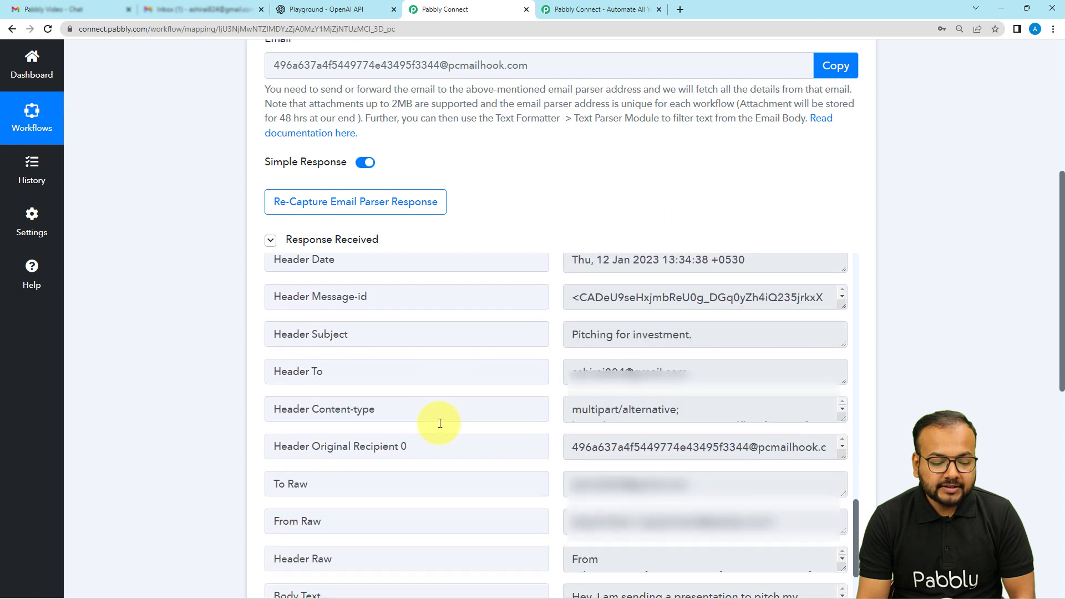
scroll(440, 424, "down", 1)
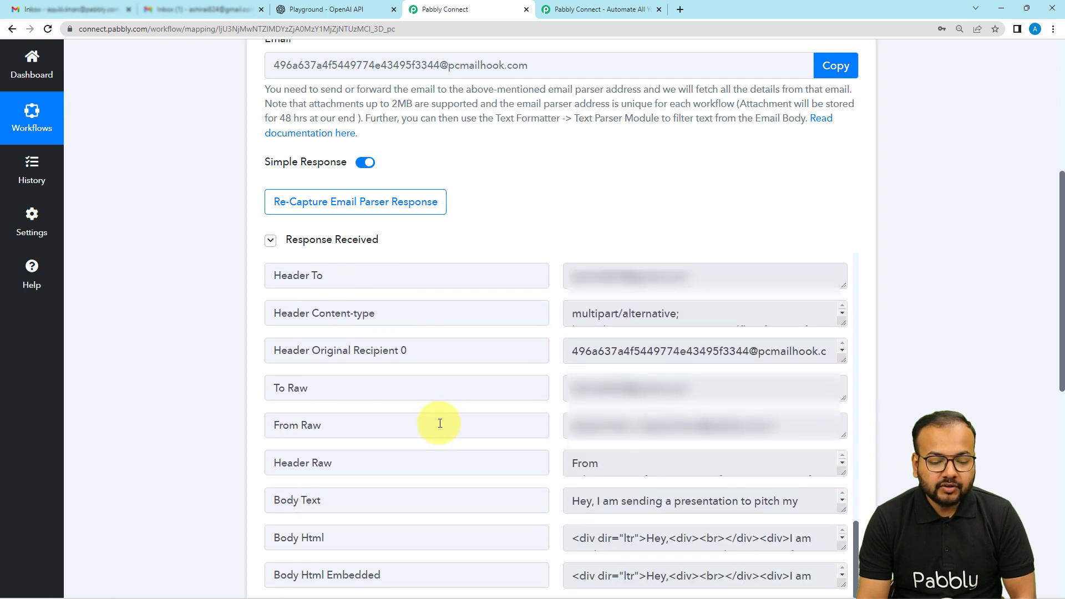
scroll(647, 423, "down", 2)
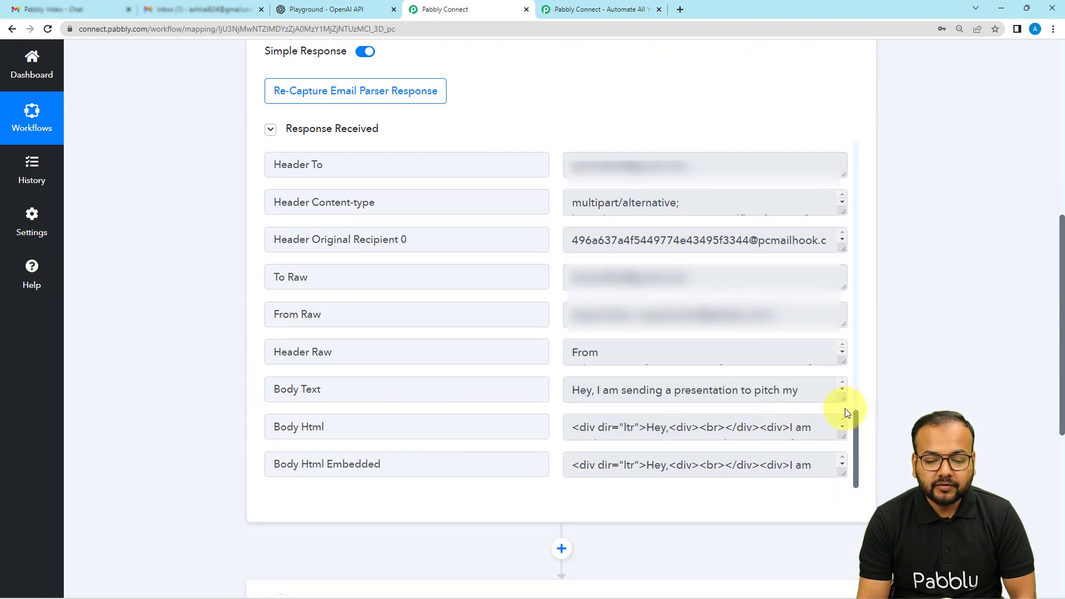
left_click_drag(842, 398, 849, 502)
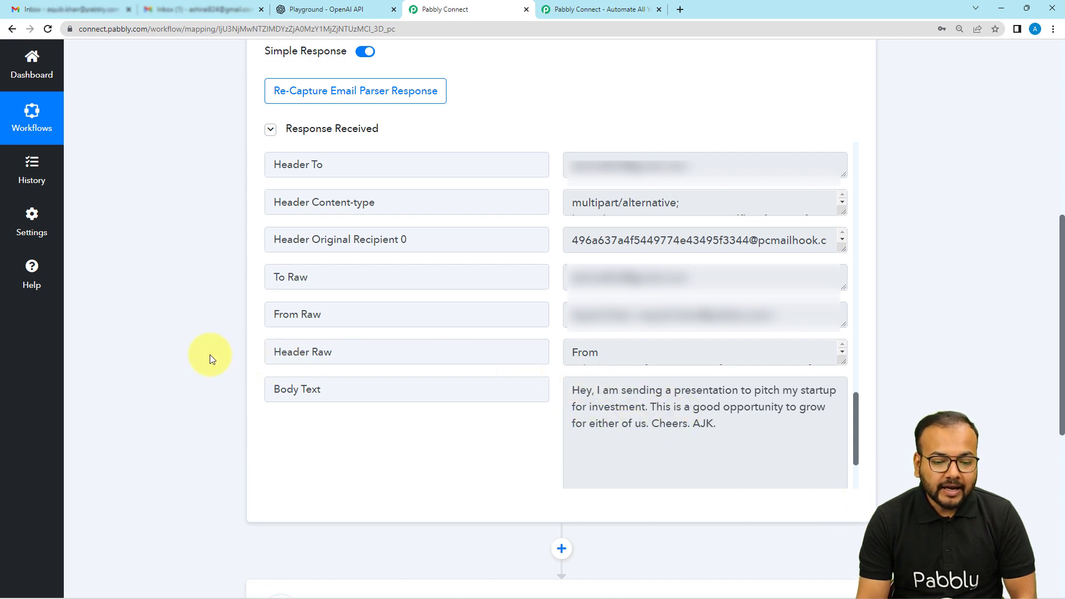
Step: Open the workflow's second step and choose OpenAI as its action app
scroll(209, 358, "down", 2)
scroll(210, 359, "down", 1)
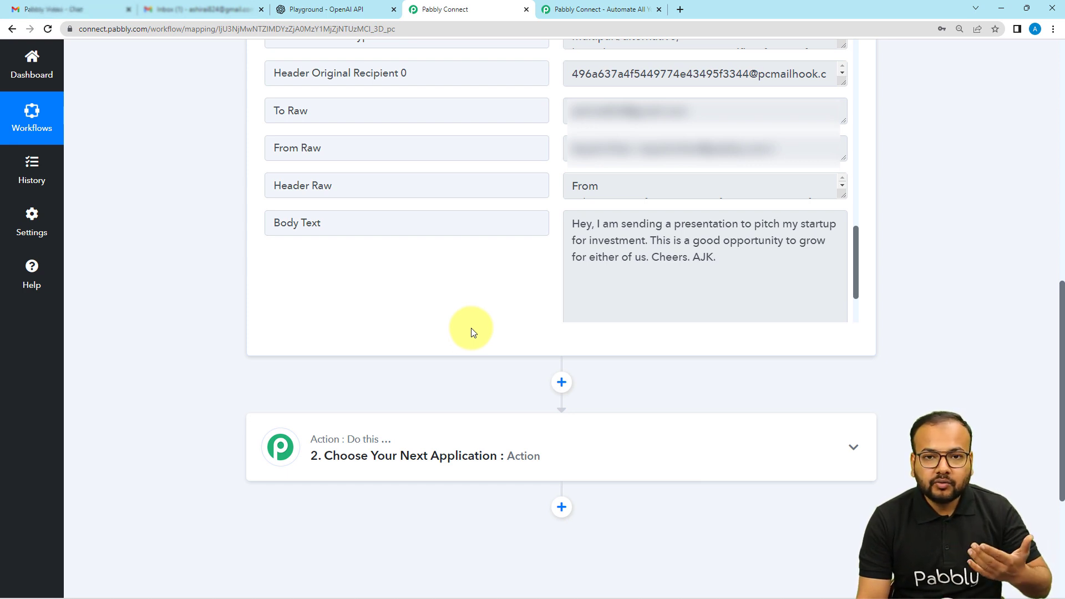
scroll(473, 332, "down", 2)
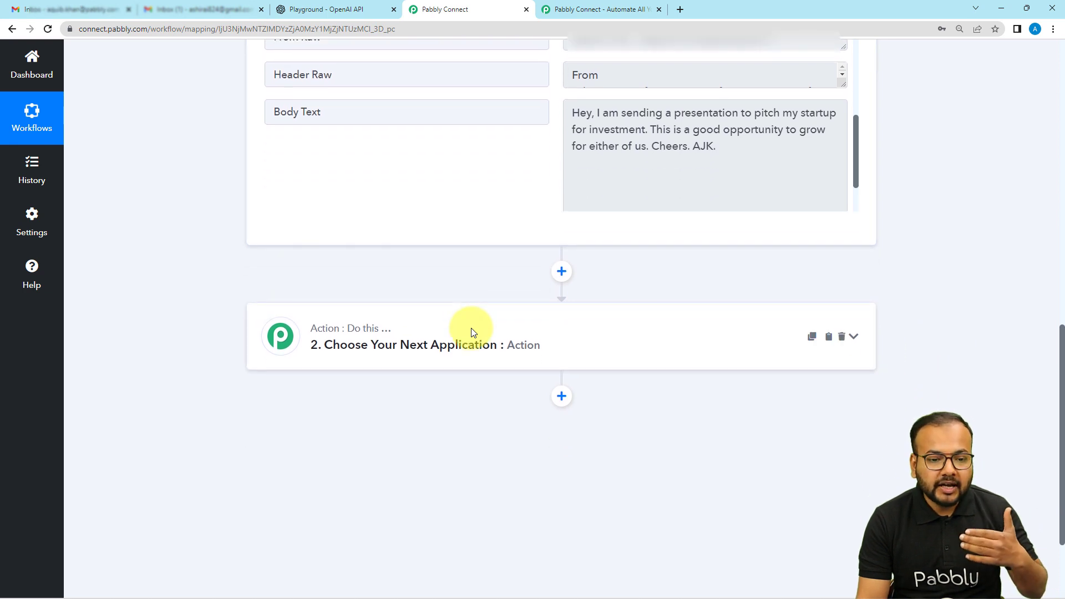
scroll(473, 331, "down", 1)
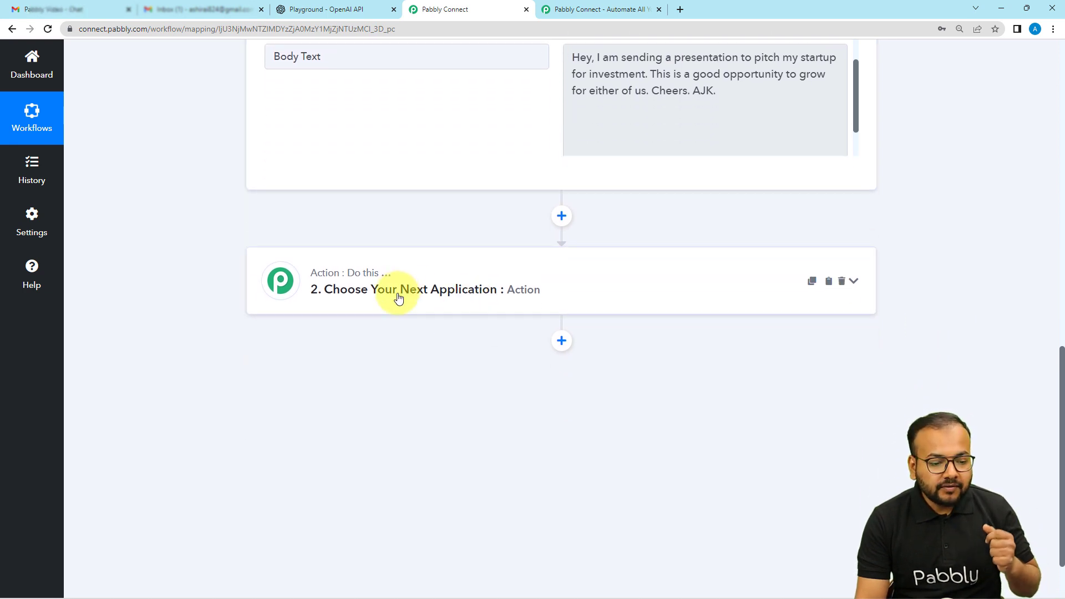
left_click(398, 297)
scroll(398, 298, "down", 2)
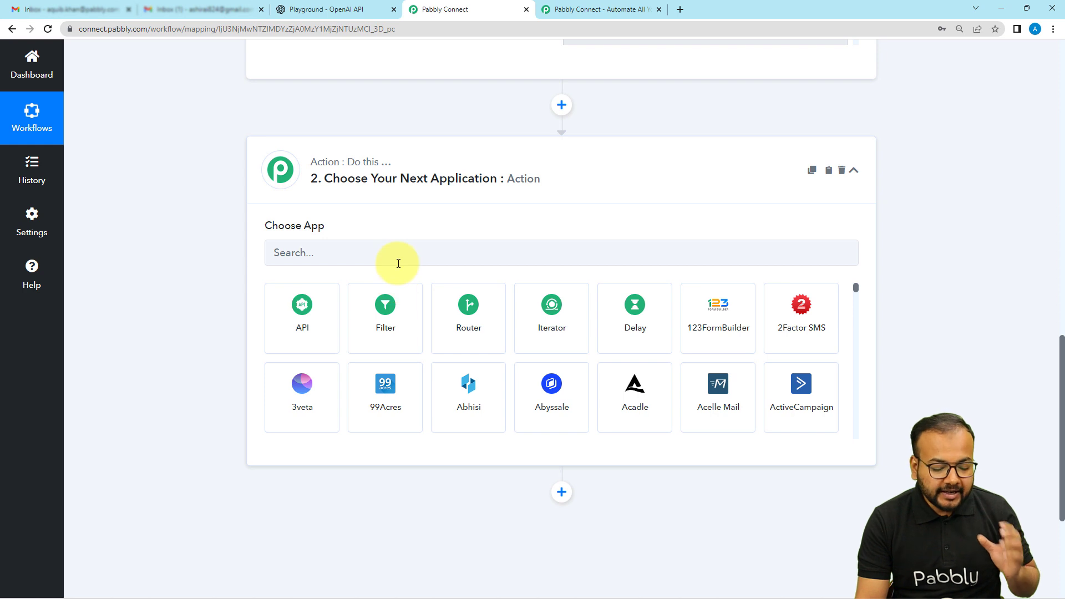
left_click(398, 263)
type("o")
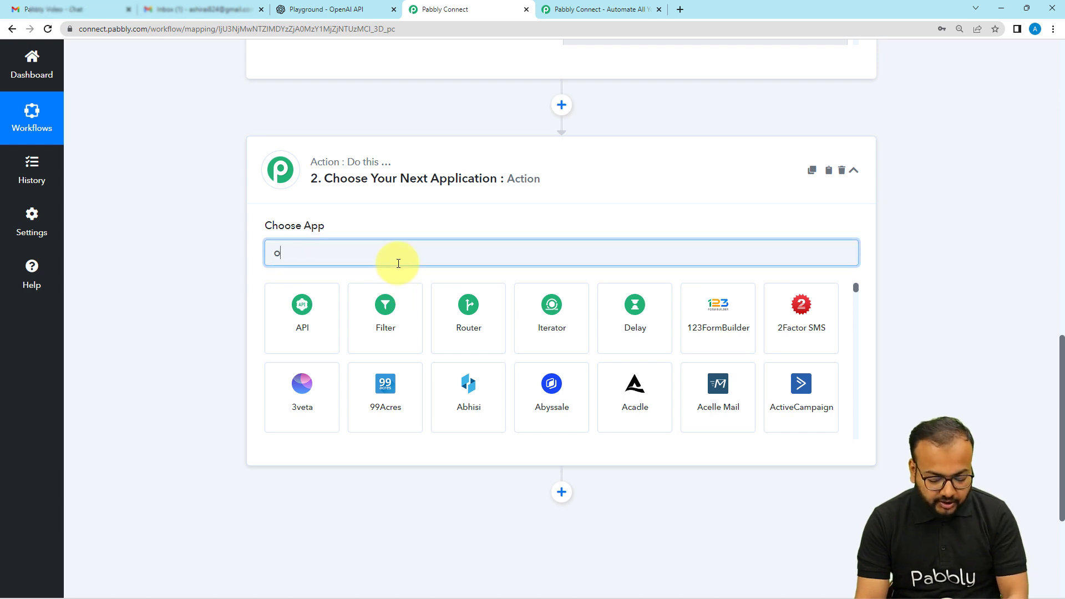
type("pe")
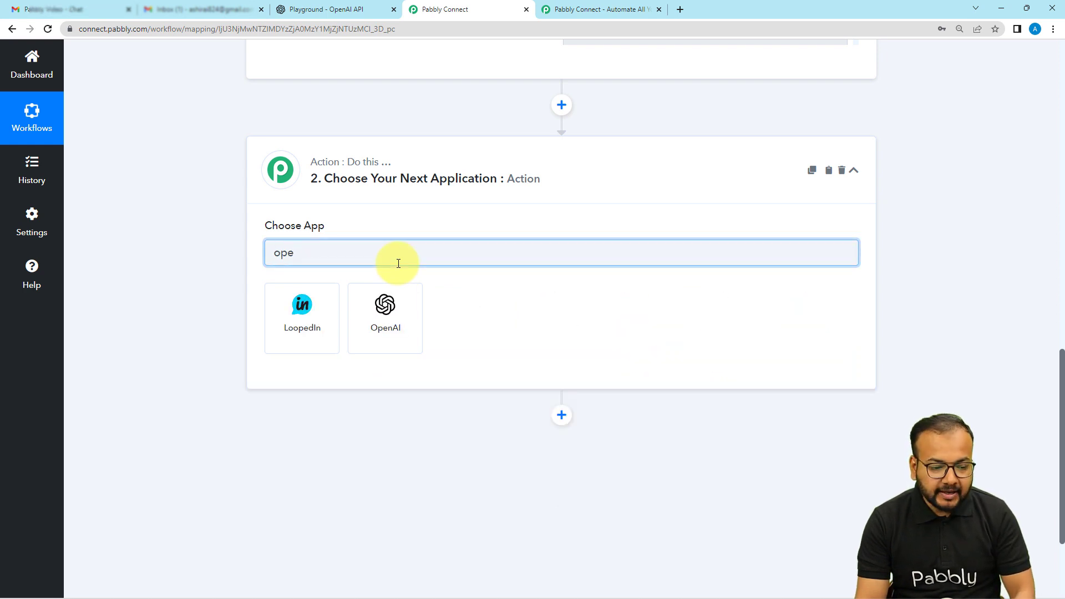
left_click(394, 315)
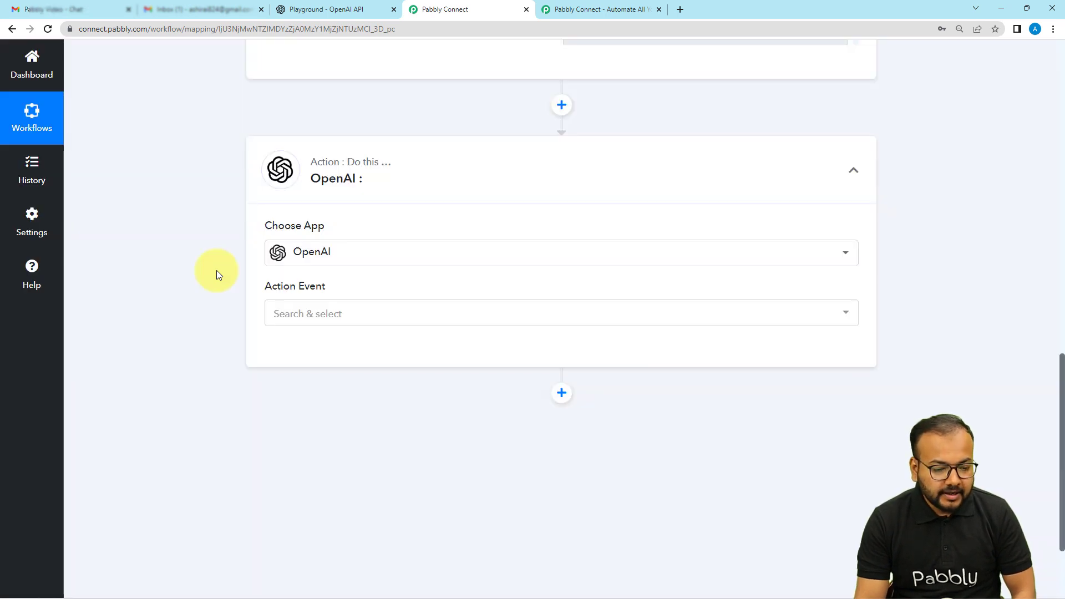
Step: Change the second step's action app to Filter by Pabbly
scroll(217, 271, "up", 4)
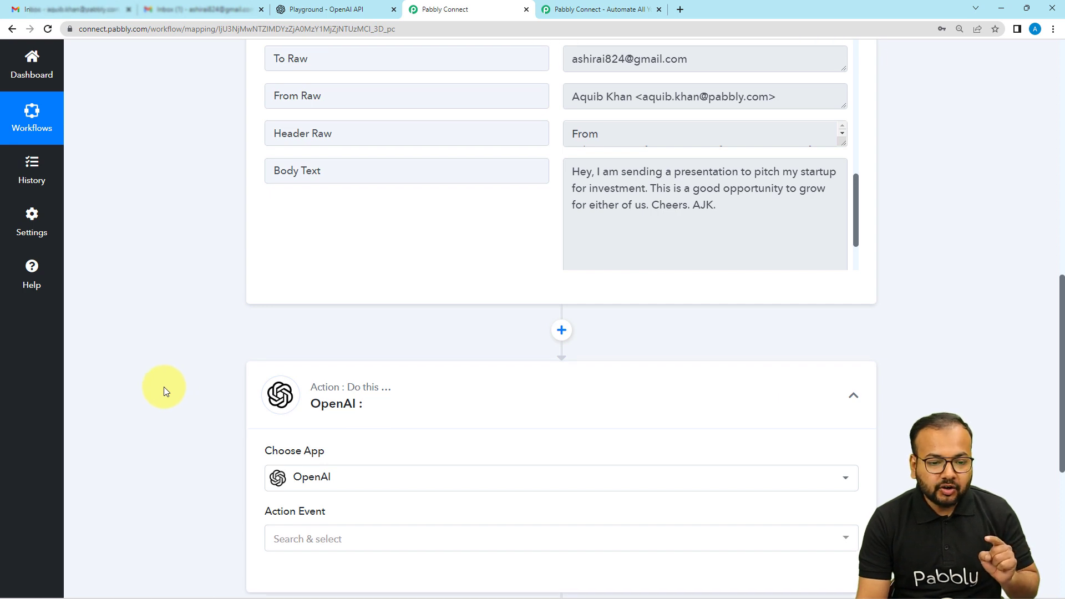
scroll(164, 387, "up", 1)
scroll(164, 387, "down", 2)
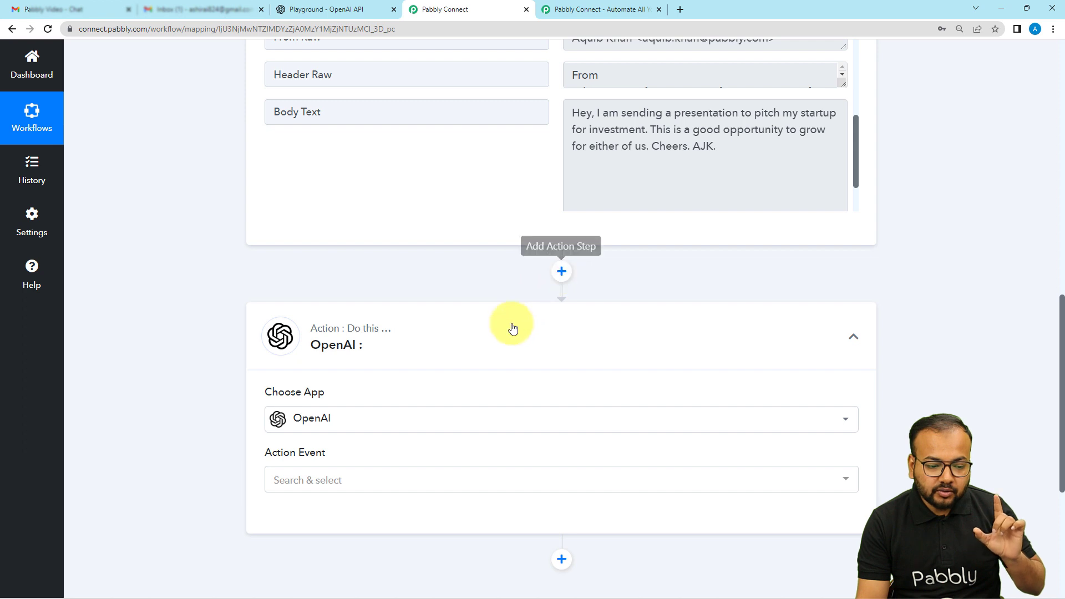
scroll(381, 397, "down", 2)
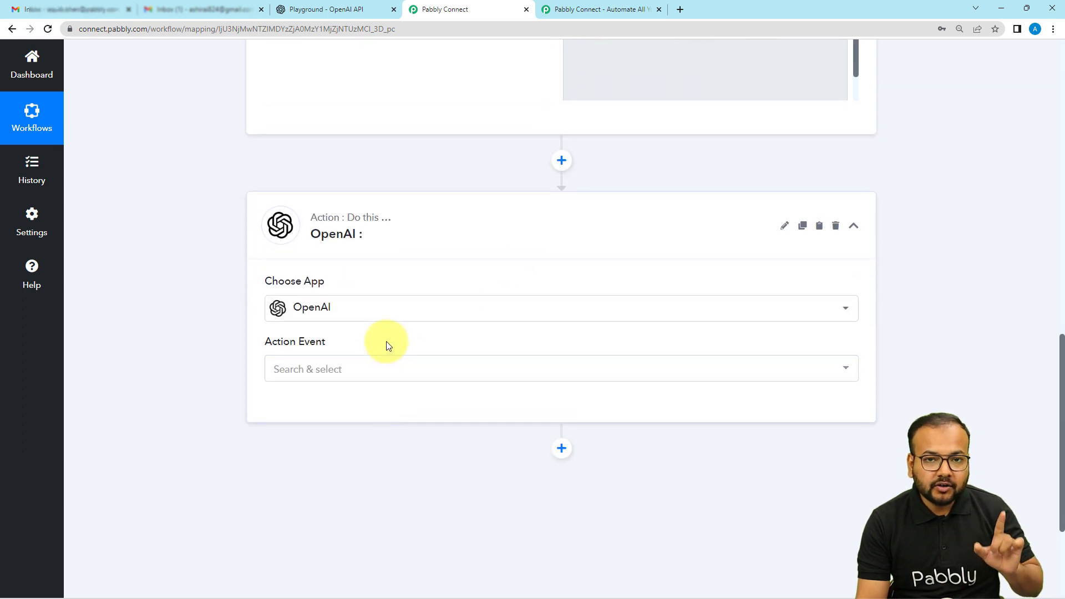
left_click(341, 310)
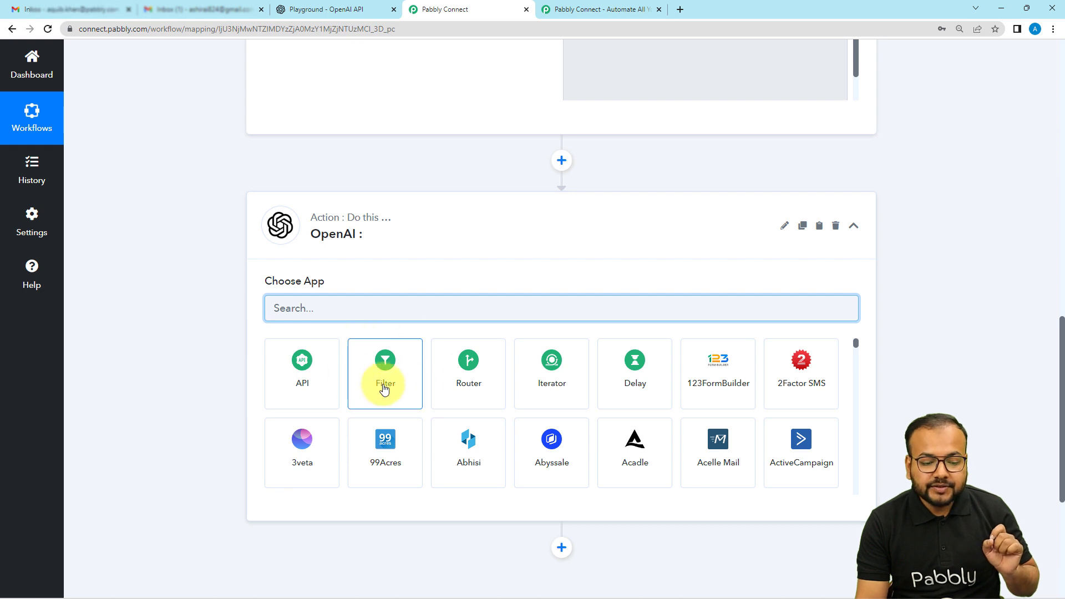
left_click(380, 382)
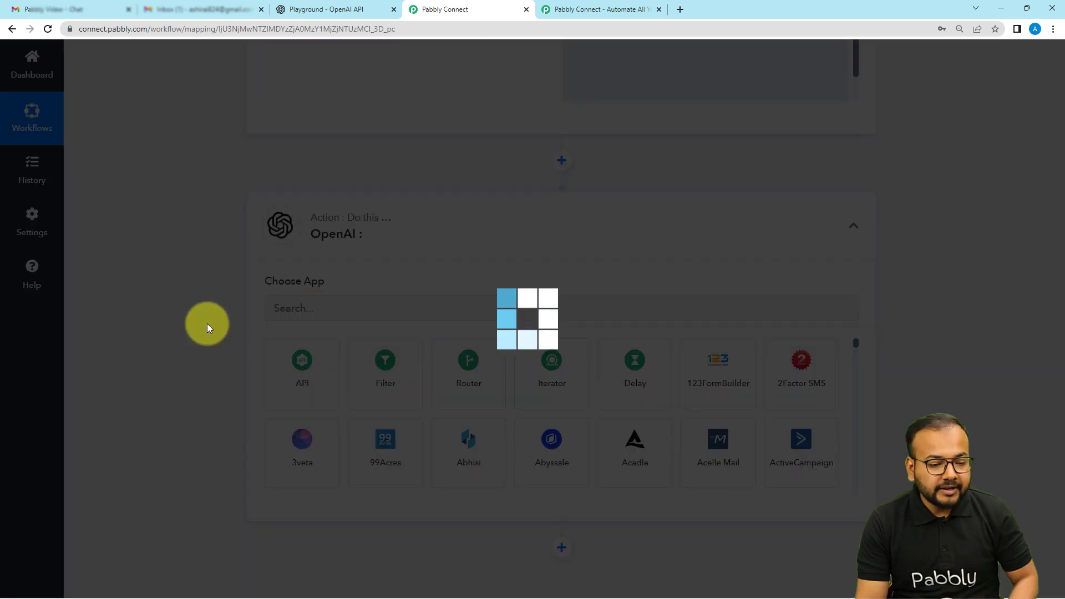
scroll(208, 324, "down", 2)
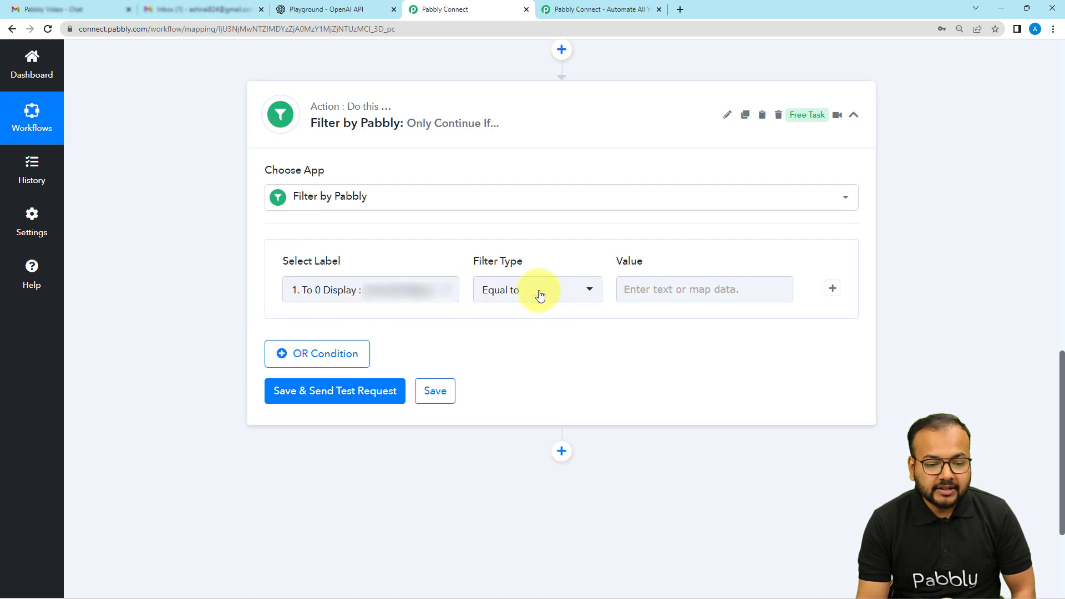
Step: Review the subject and body text of the captured email response to find suitable filter keywords
left_click(627, 288)
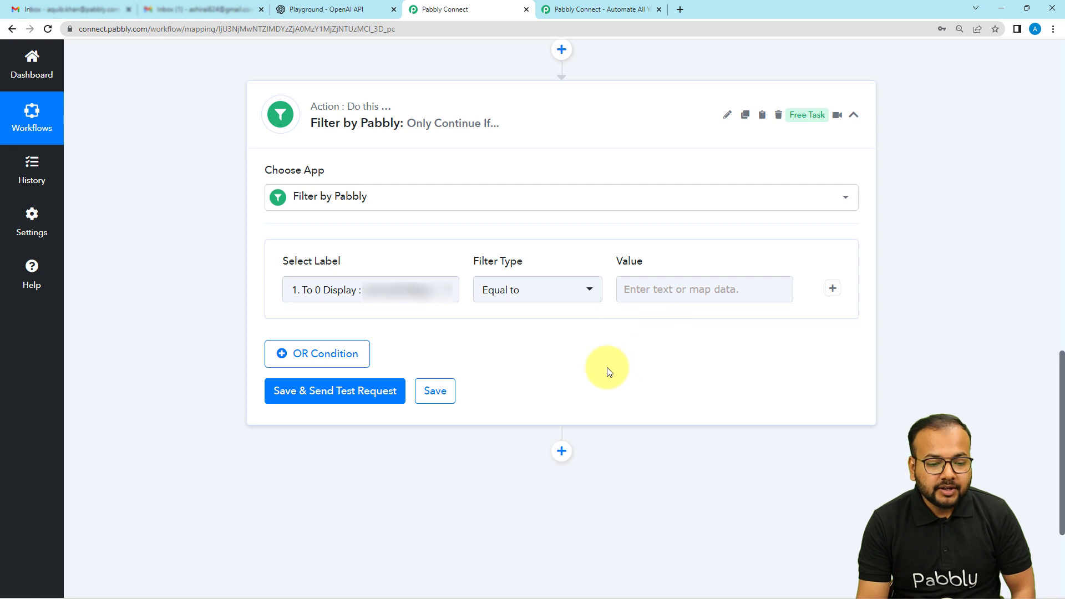
scroll(606, 369, "up", 2)
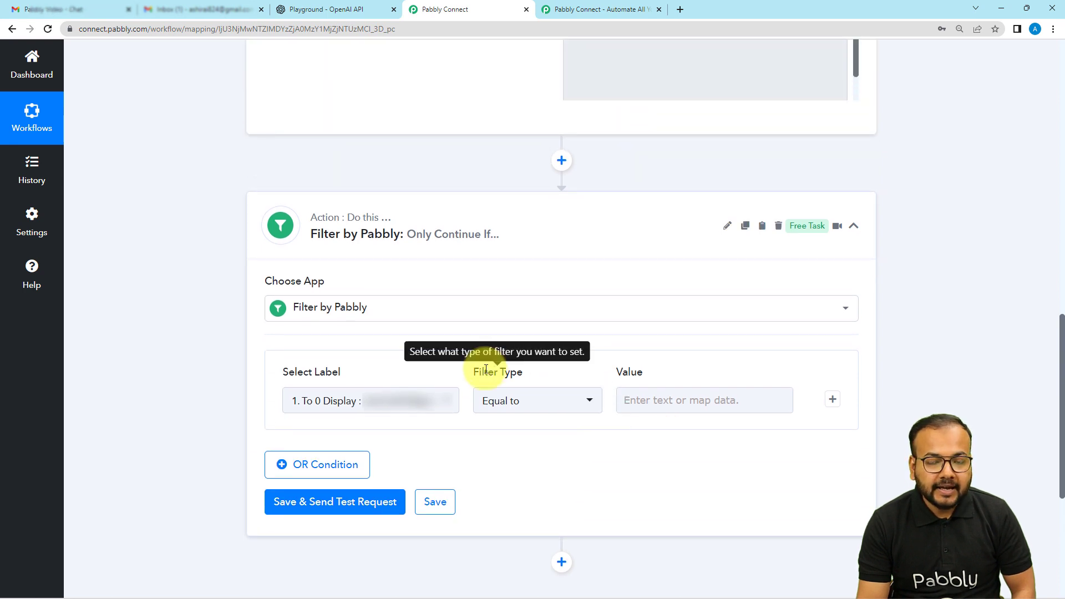
scroll(487, 368, "up", 4)
scroll(484, 373, "up", 4)
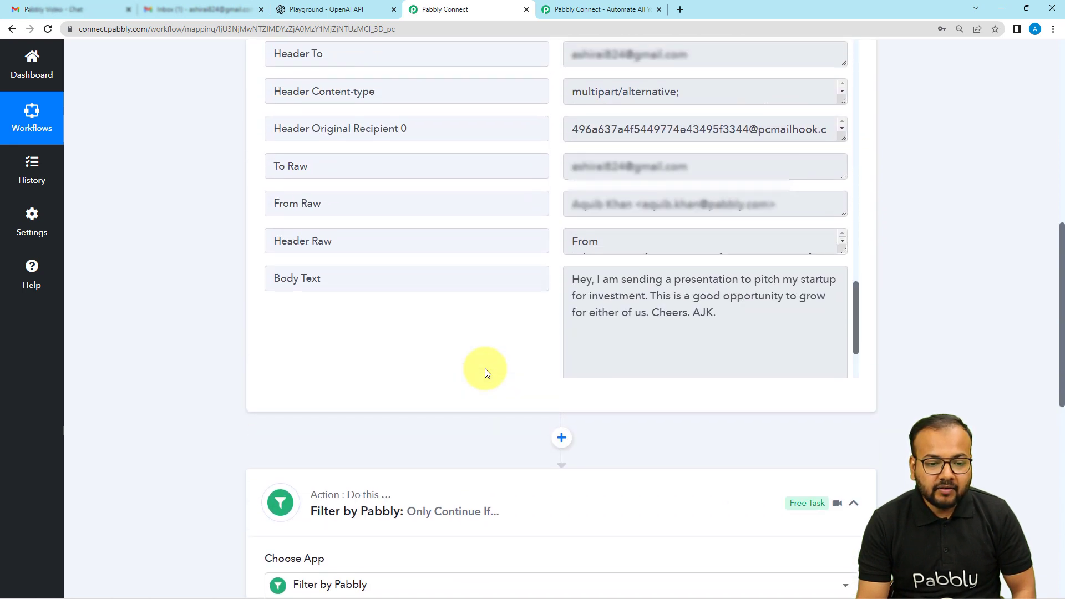
scroll(442, 363, "up", 2)
scroll(446, 364, "up", 2)
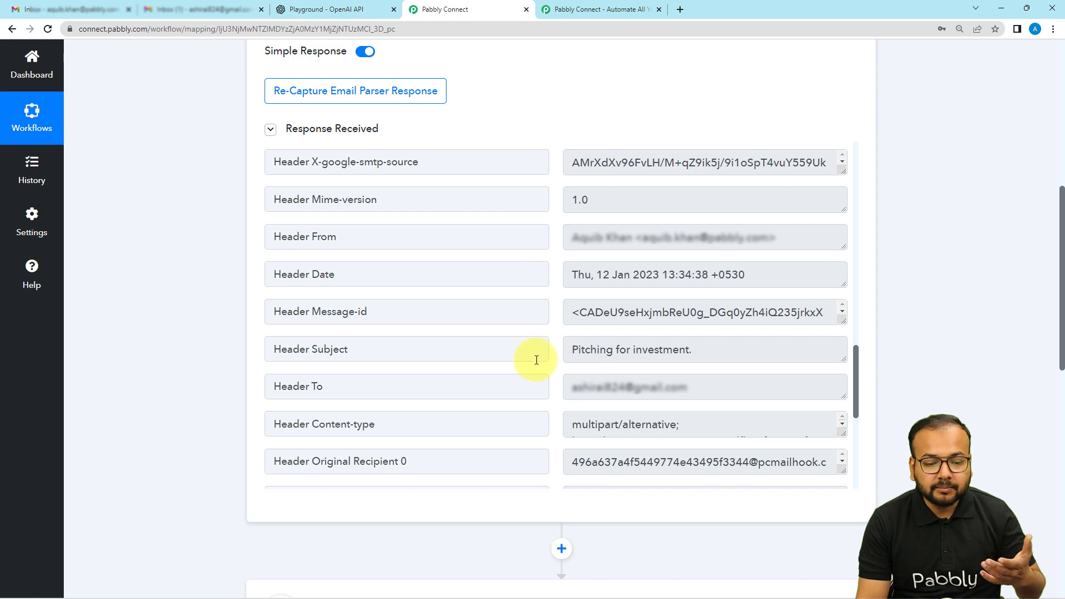
scroll(147, 345, "down", 9)
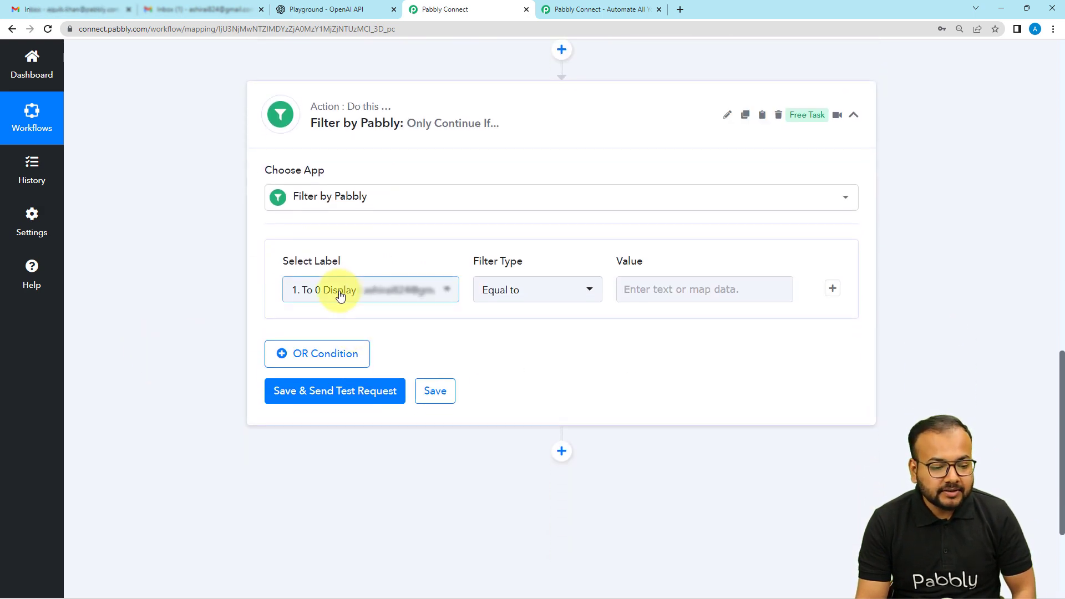
Step: Set the first filter condition's label to the Subject captured by the Email Parser step
left_click(340, 295)
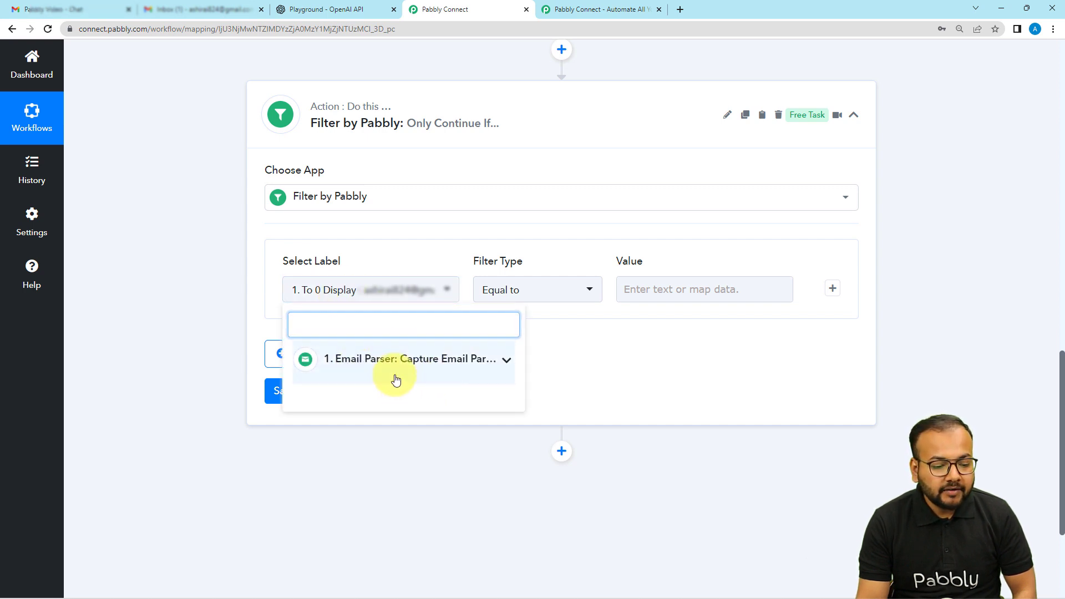
left_click(395, 378)
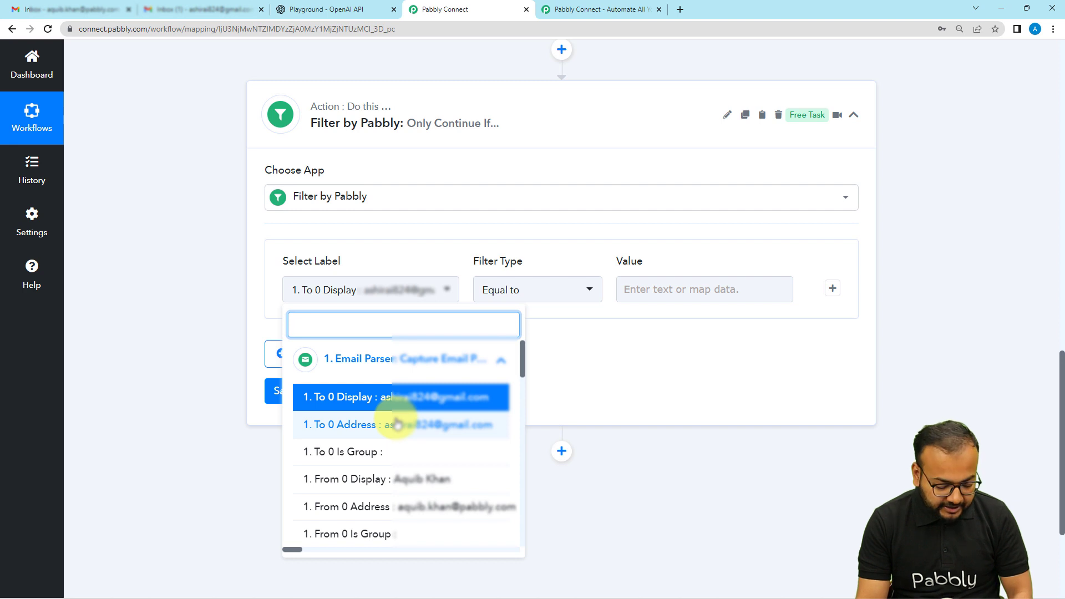
type("subj")
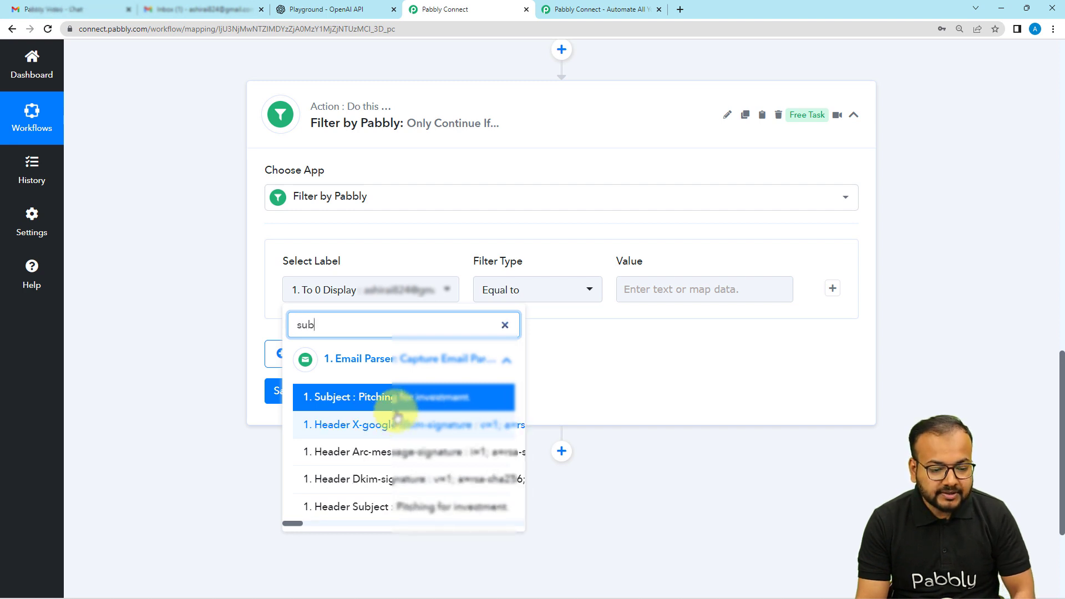
left_click(392, 397)
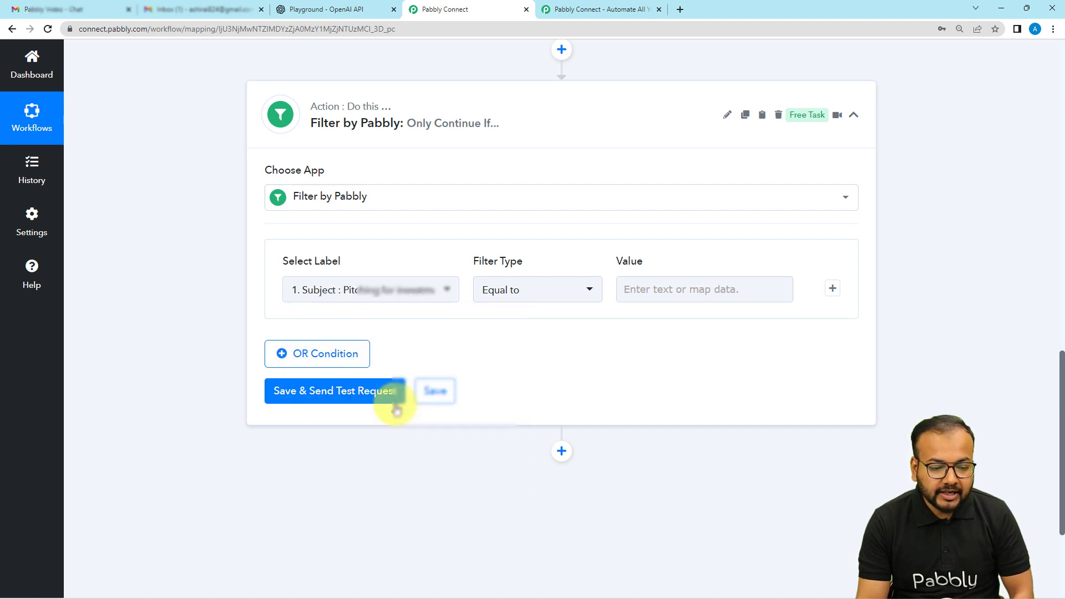
Step: Make the first filter condition require that the subject contains "Pitching"
left_click(506, 290)
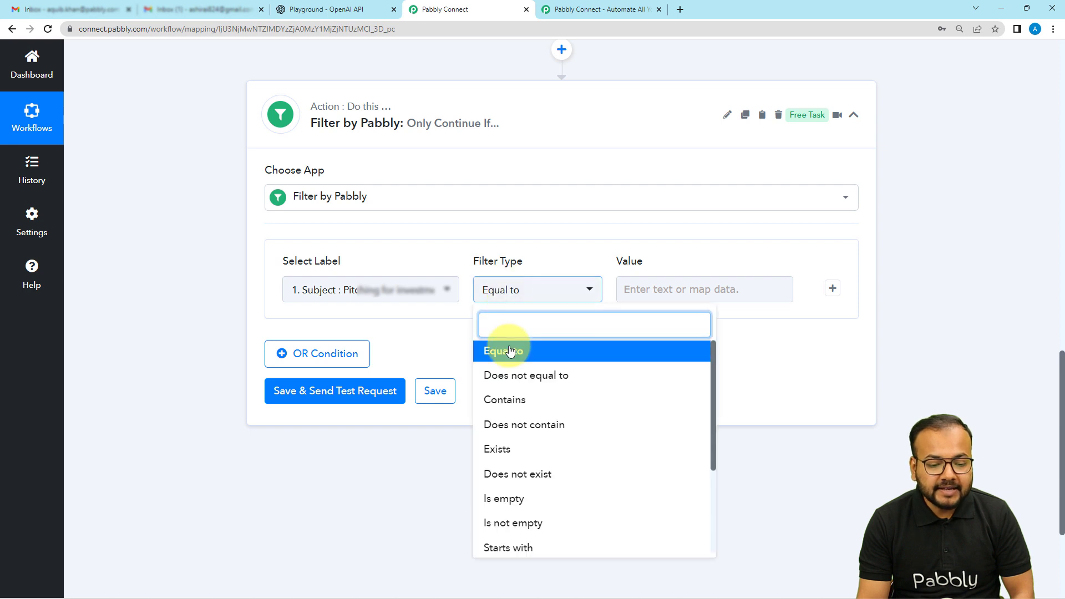
left_click(504, 401)
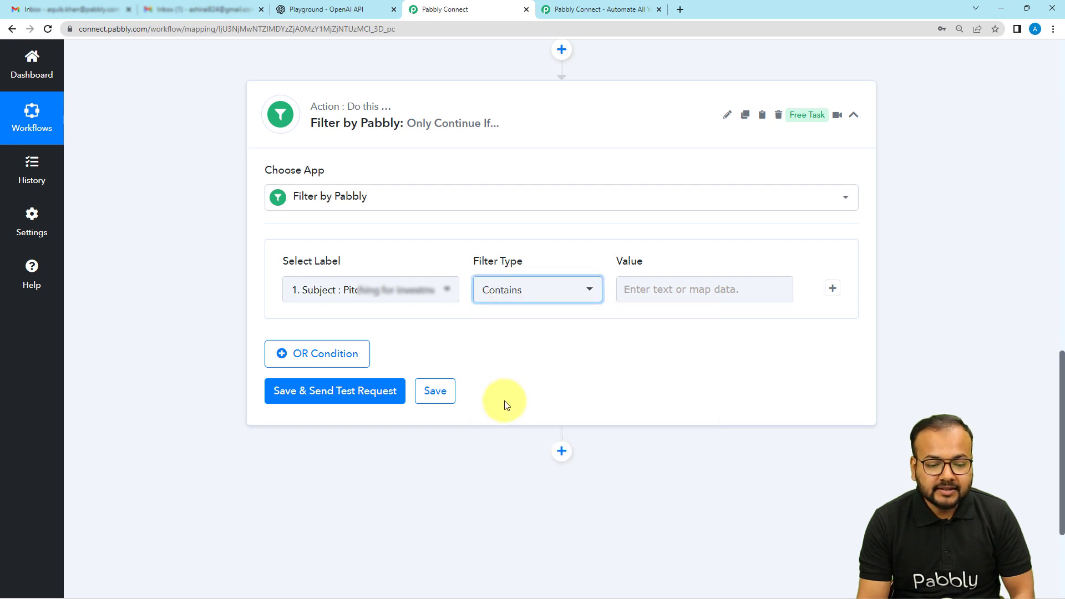
left_click(647, 292)
type("Pitching")
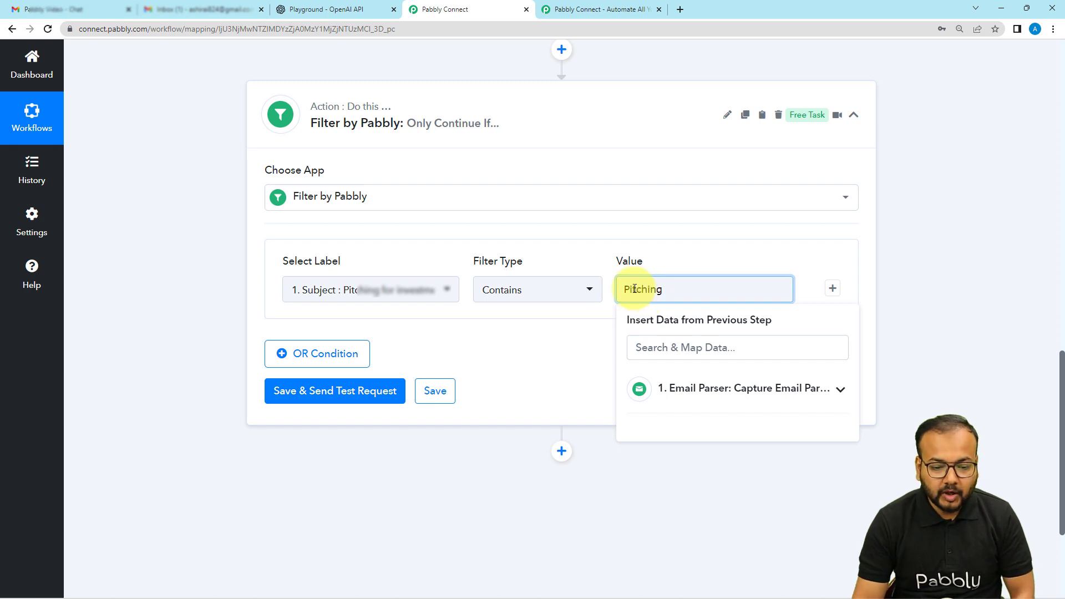
left_click(605, 327)
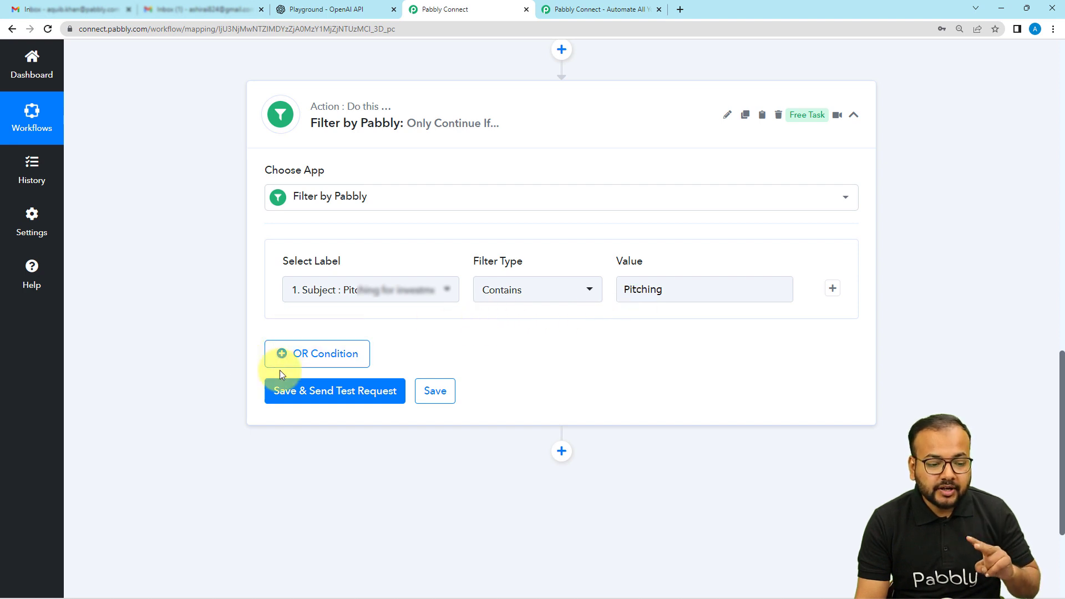
Step: Add an OR condition to the filter and set its label to the trigger's Subject
left_click(329, 354)
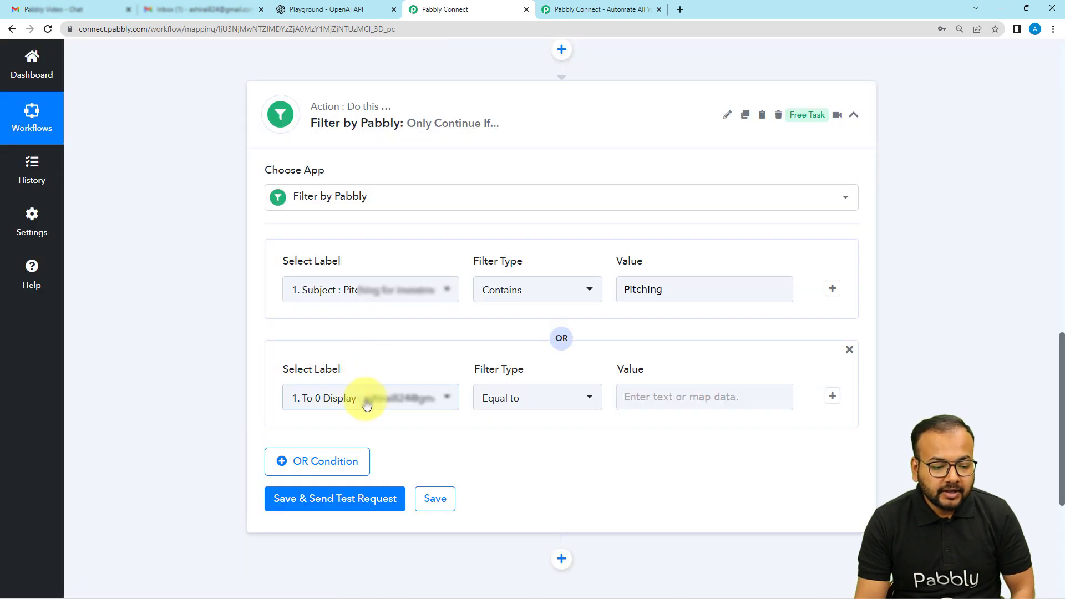
left_click(375, 403)
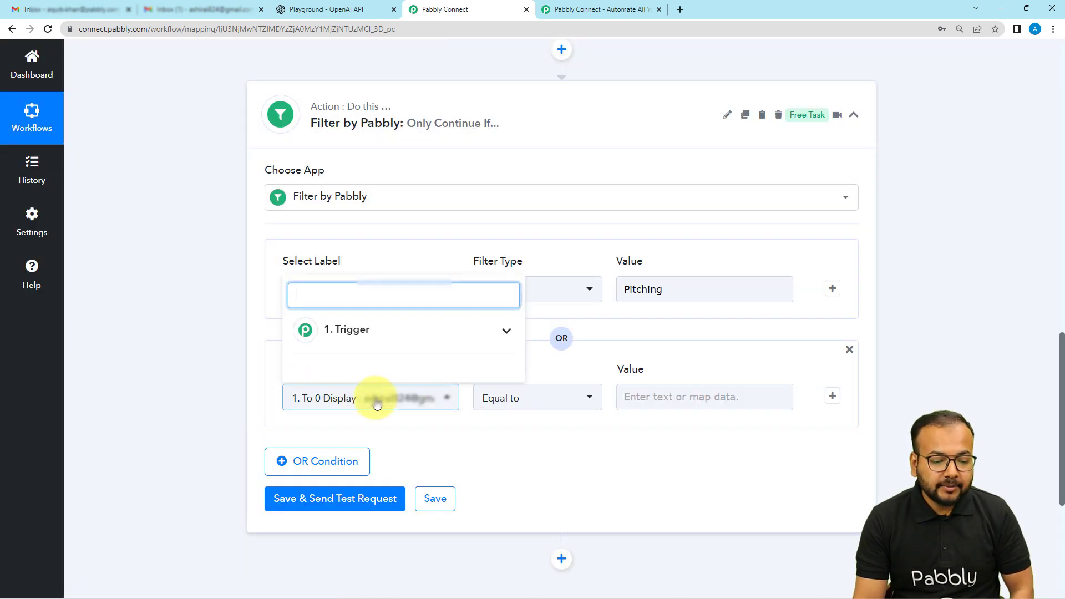
left_click(368, 339)
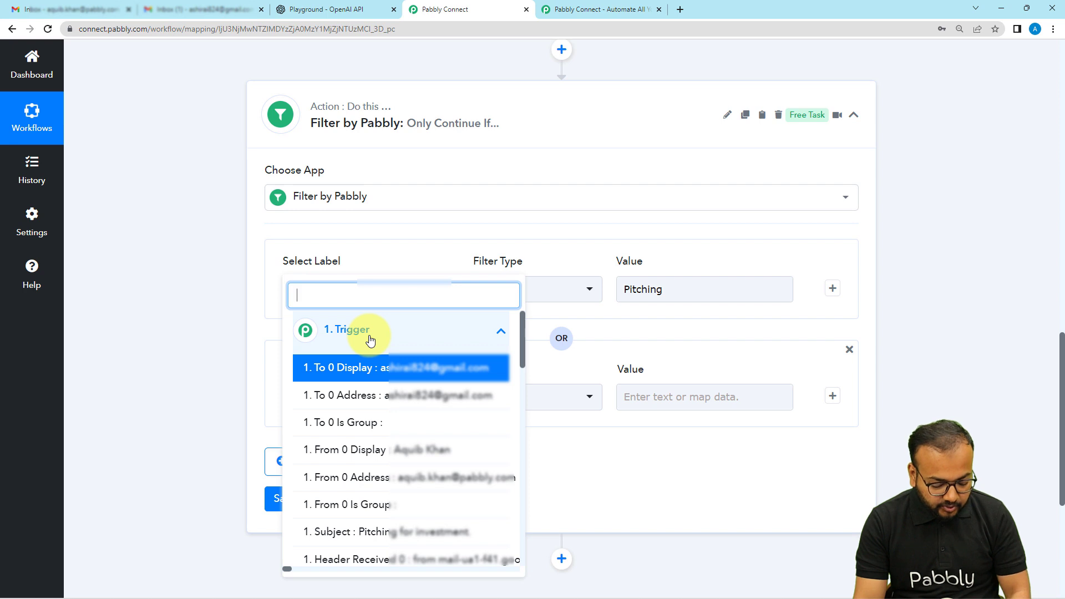
type("sub")
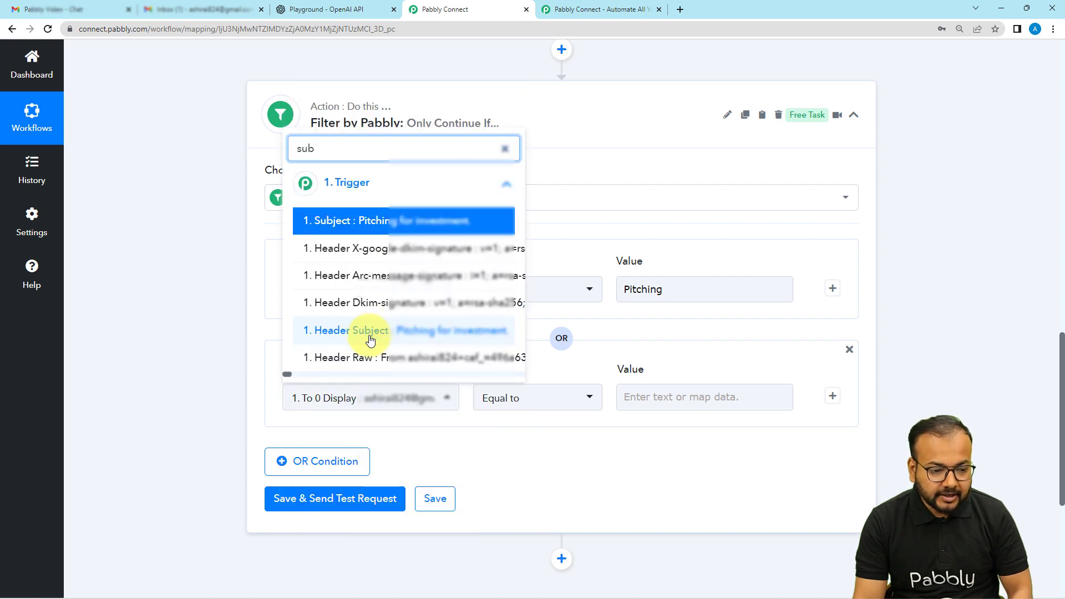
left_click(356, 221)
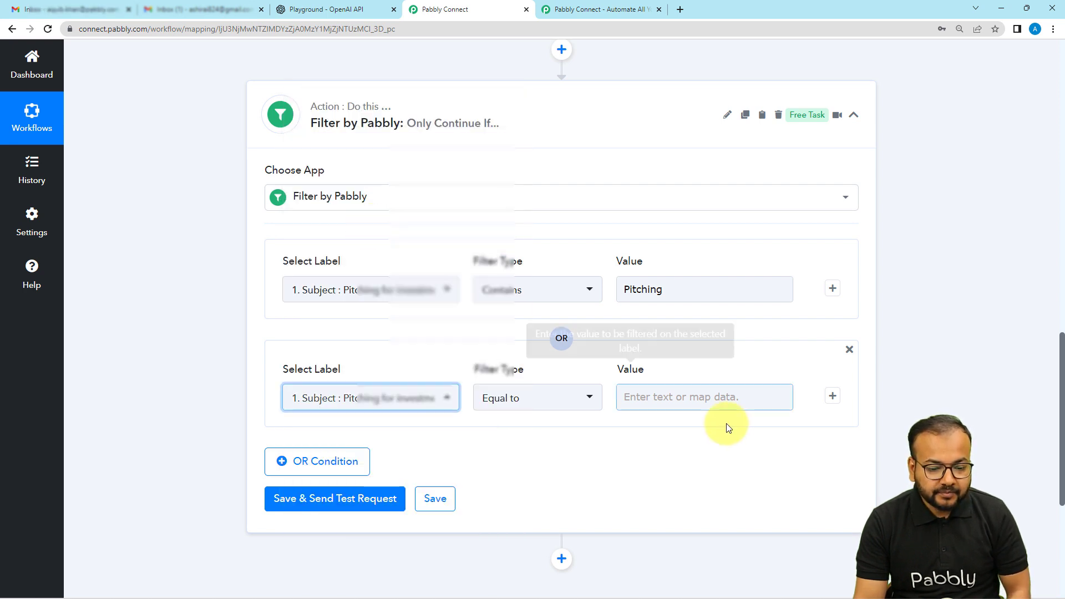
Step: Make the OR condition require that the subject contains "investment"
left_click(590, 398)
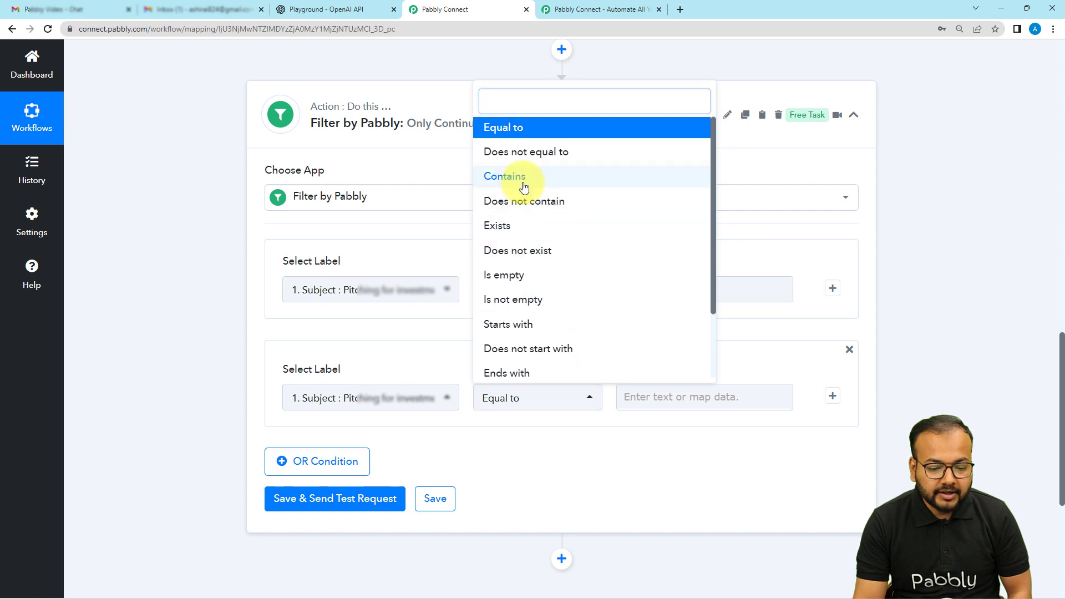
left_click(488, 177)
left_click(654, 393)
type("investment")
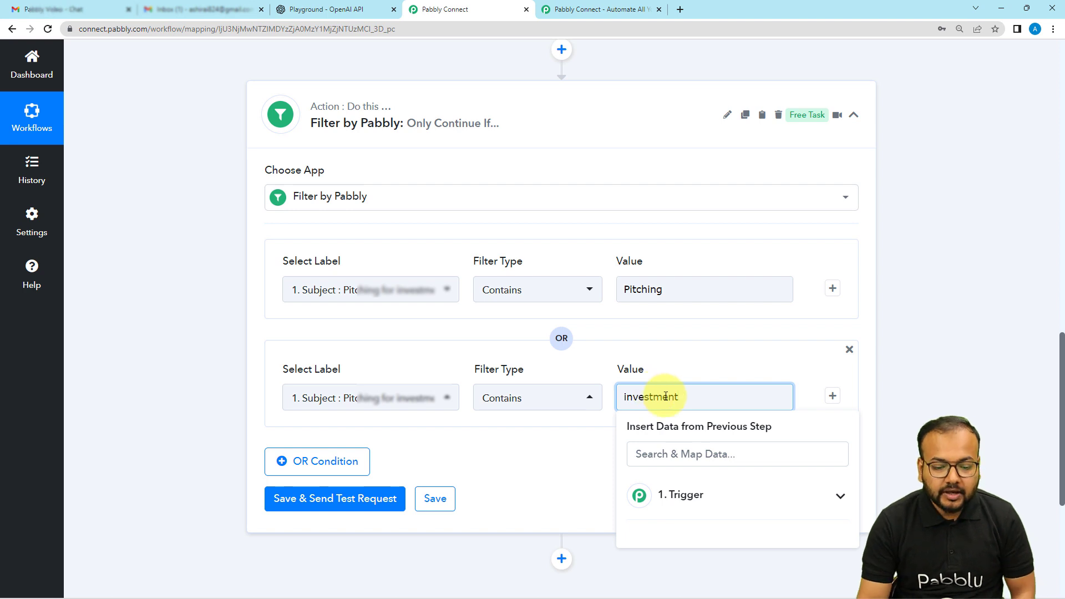
left_click(574, 441)
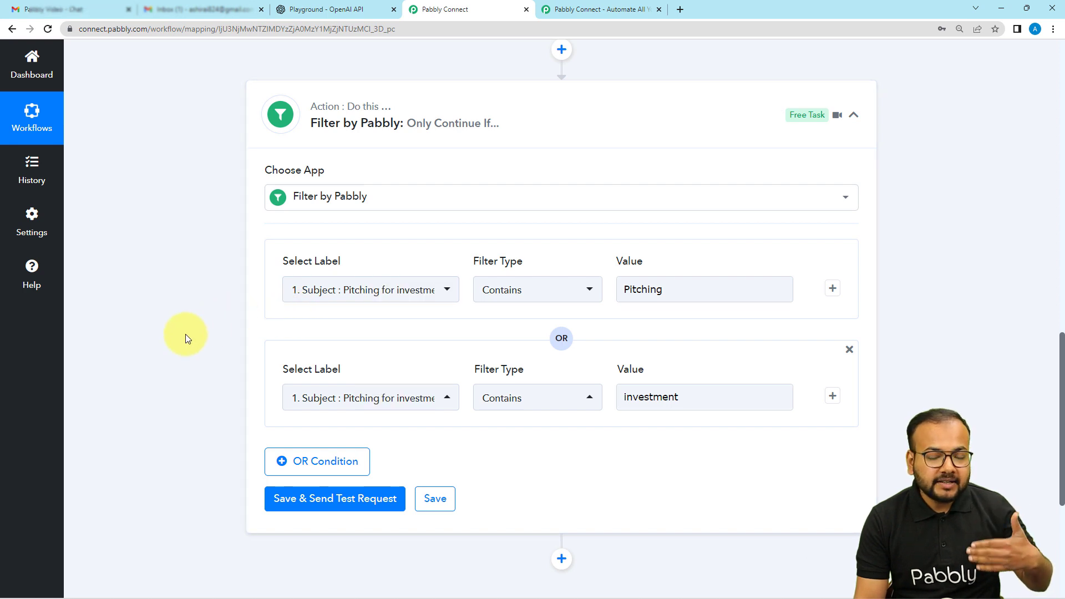
Step: Save the filter, send a test request and check the received response against the two conditions
scroll(185, 334, "down", 3)
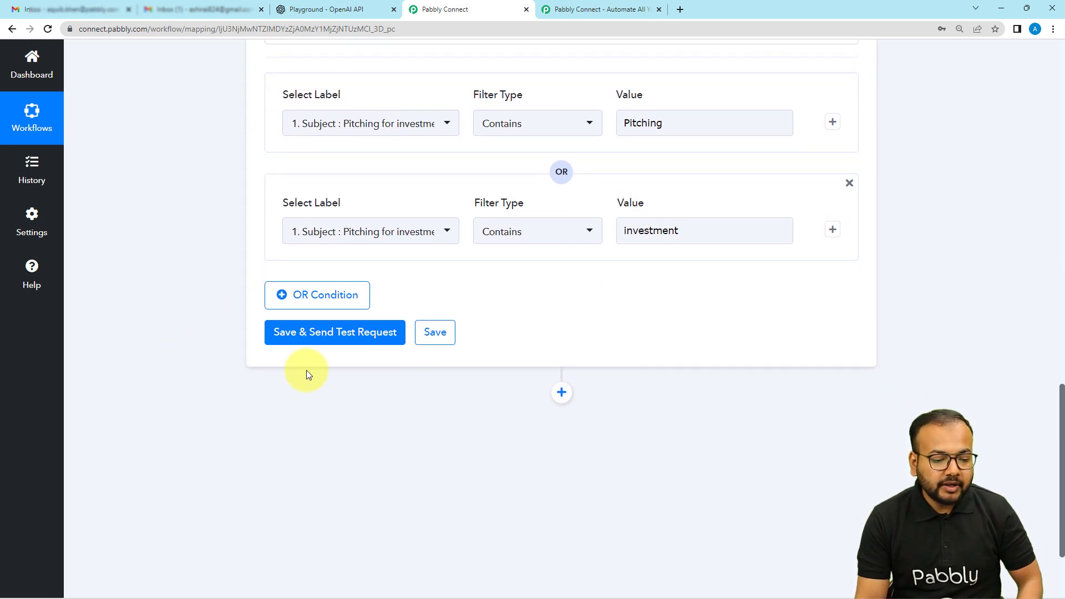
left_click(306, 335)
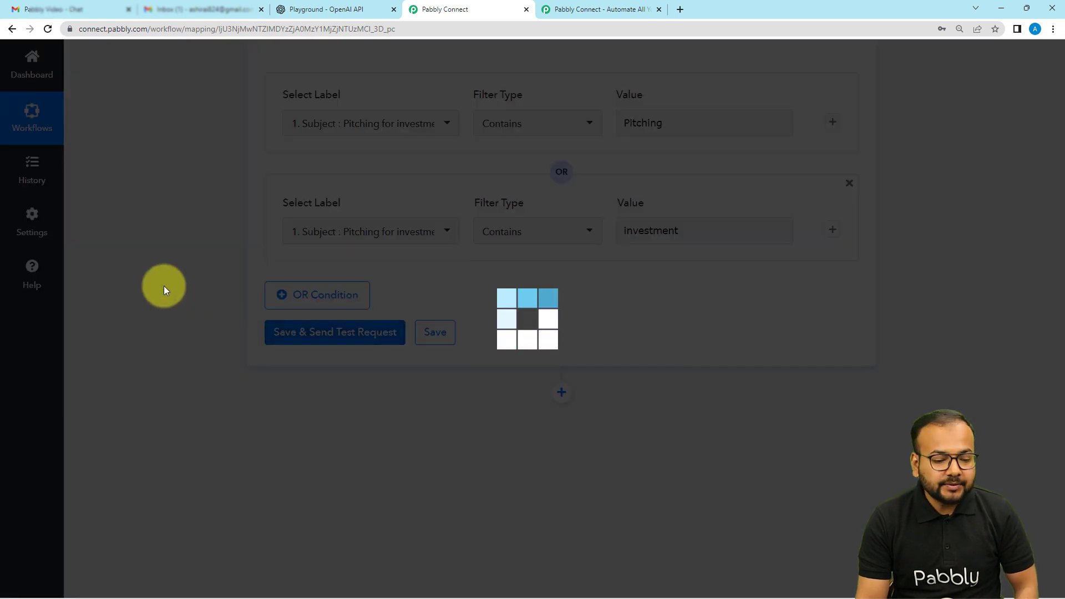
scroll(165, 285, "down", 3)
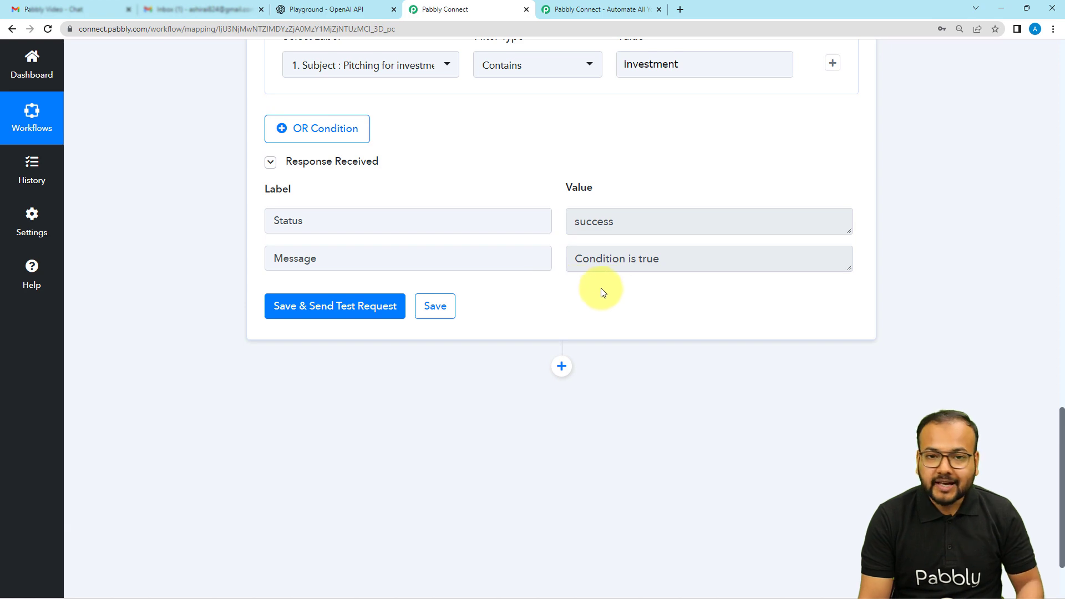
scroll(616, 287, "up", 4)
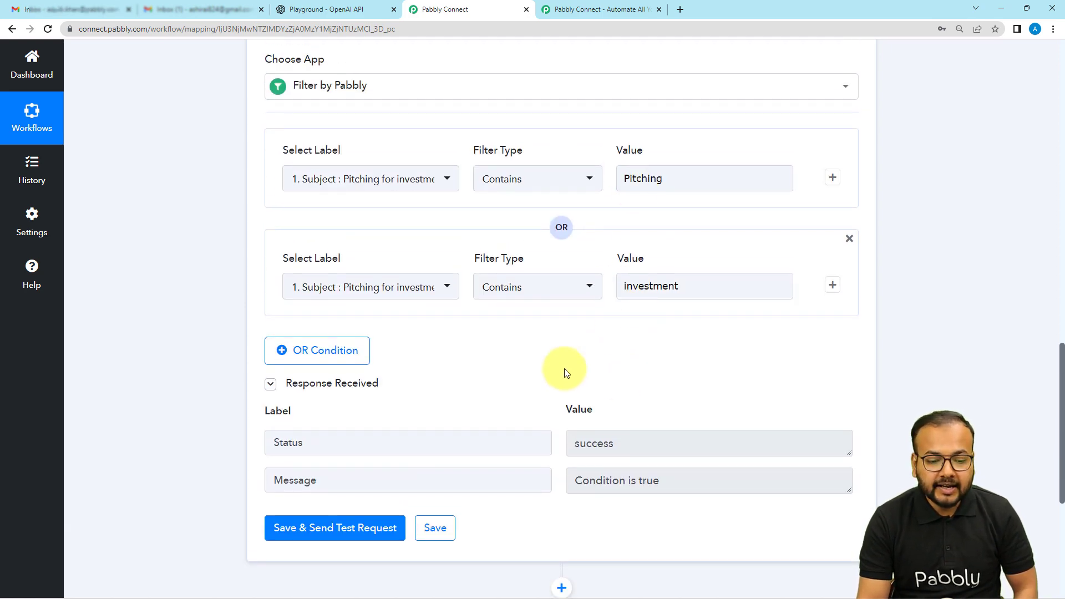
Step: Add a new action step after the filter and choose OpenAI as its app
scroll(543, 370, "down", 4)
scroll(527, 376, "down", 2)
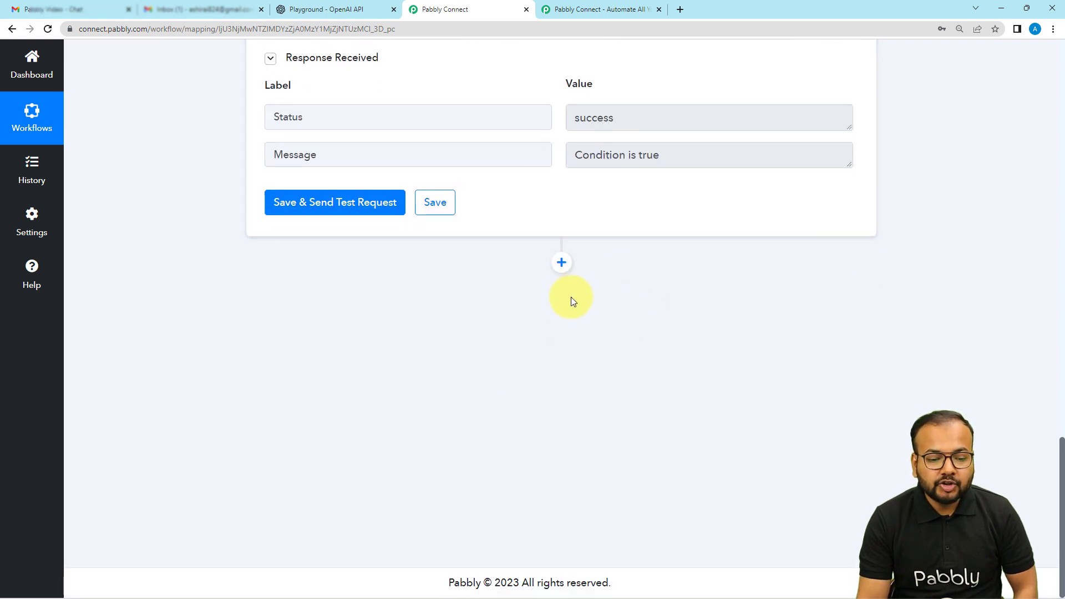
left_click(561, 262)
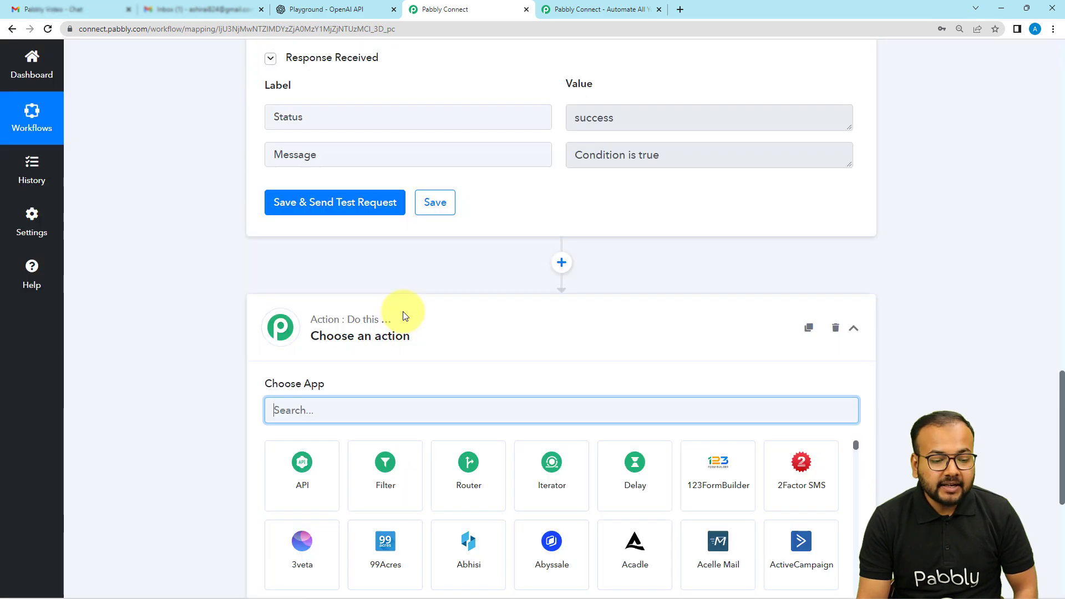
type("open")
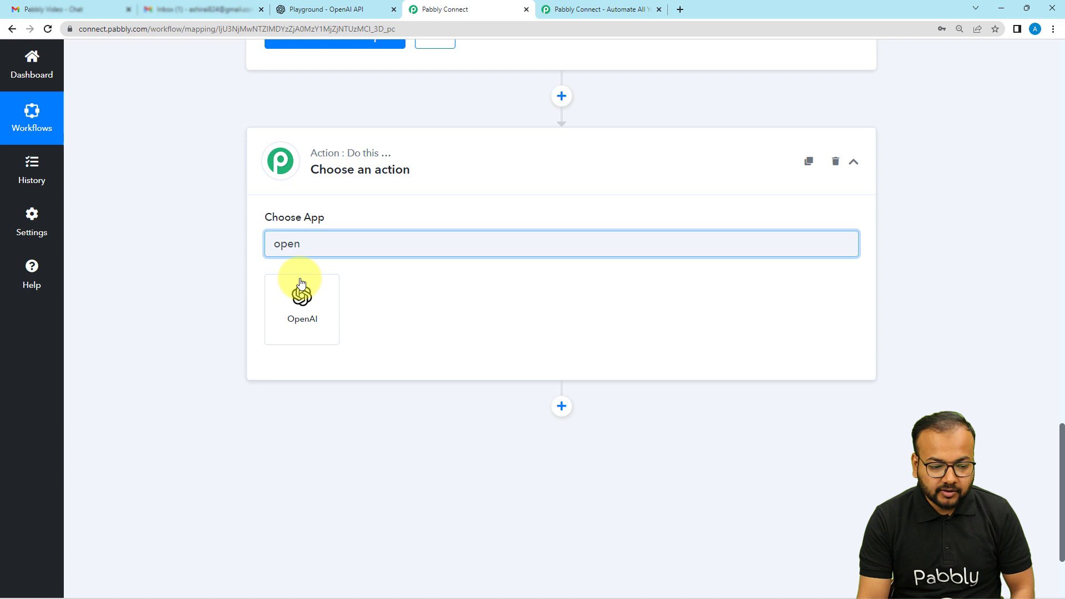
left_click(302, 284)
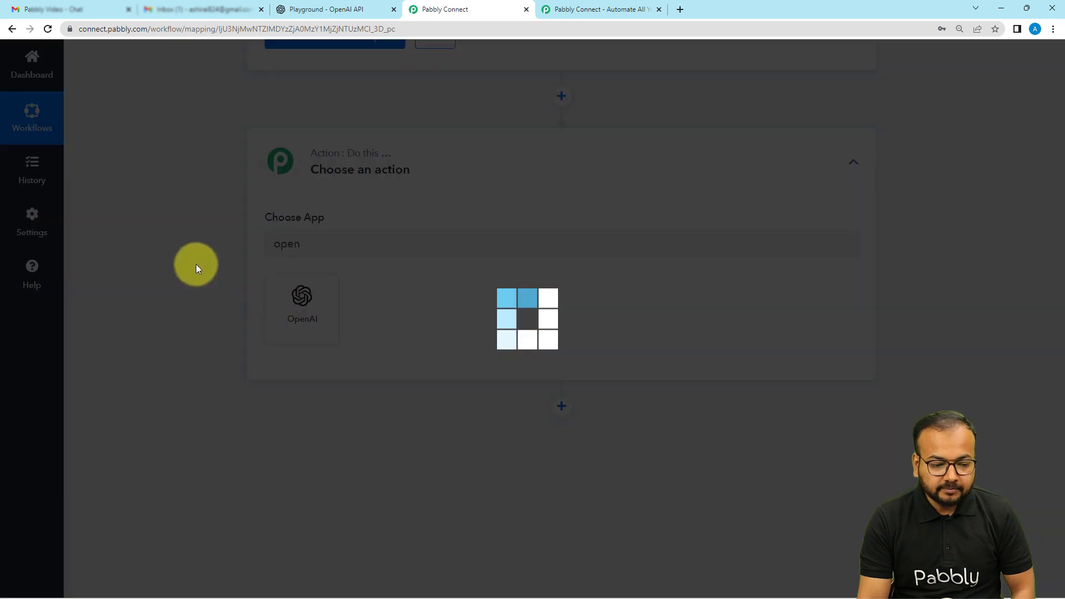
Step: Set the OpenAI step's action event to Generate Content
scroll(194, 263, "down", 2)
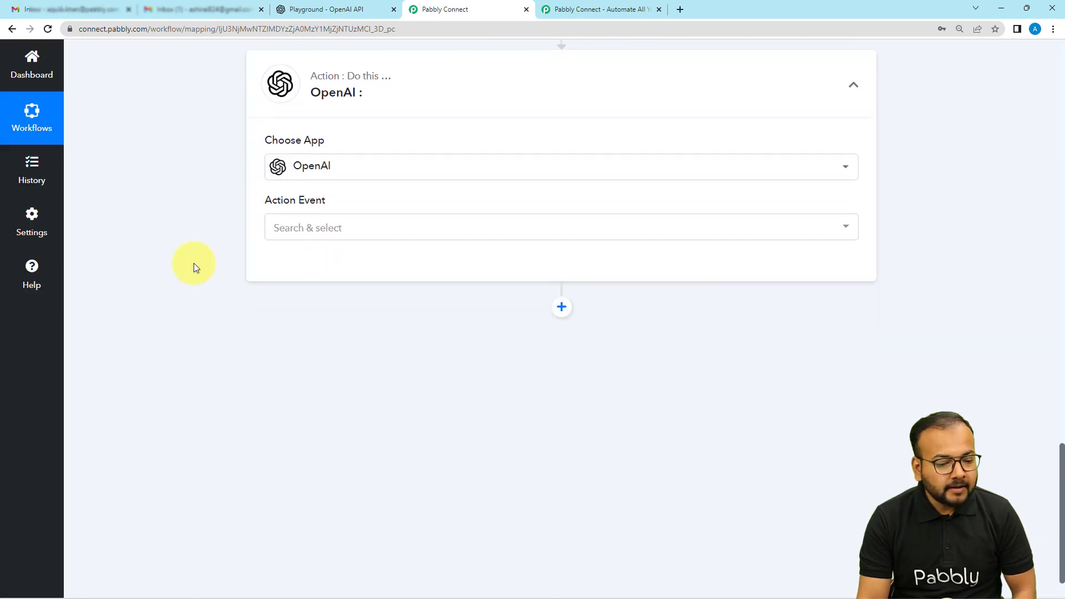
left_click(324, 178)
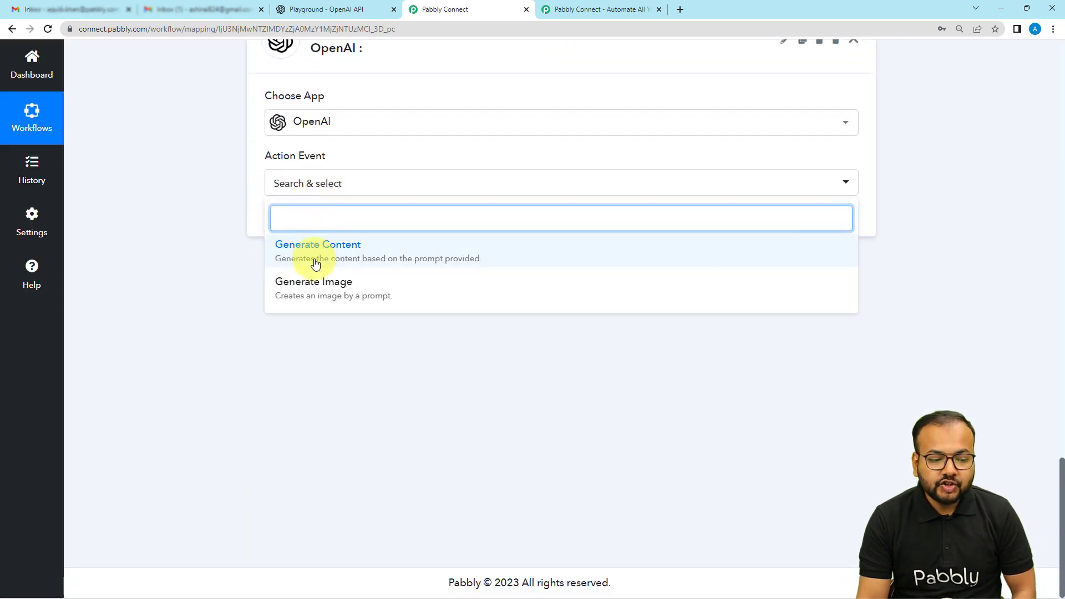
left_click(347, 252)
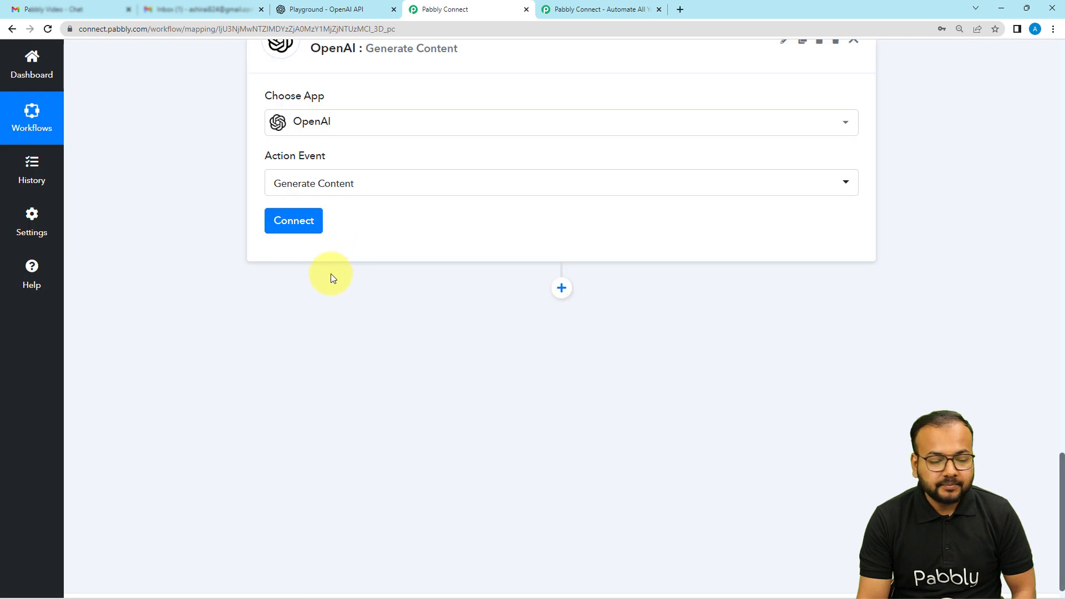
Step: Start a new connection for the OpenAI step, and create and copy a new secret key from the OpenAI account's API keys page
left_click(286, 223)
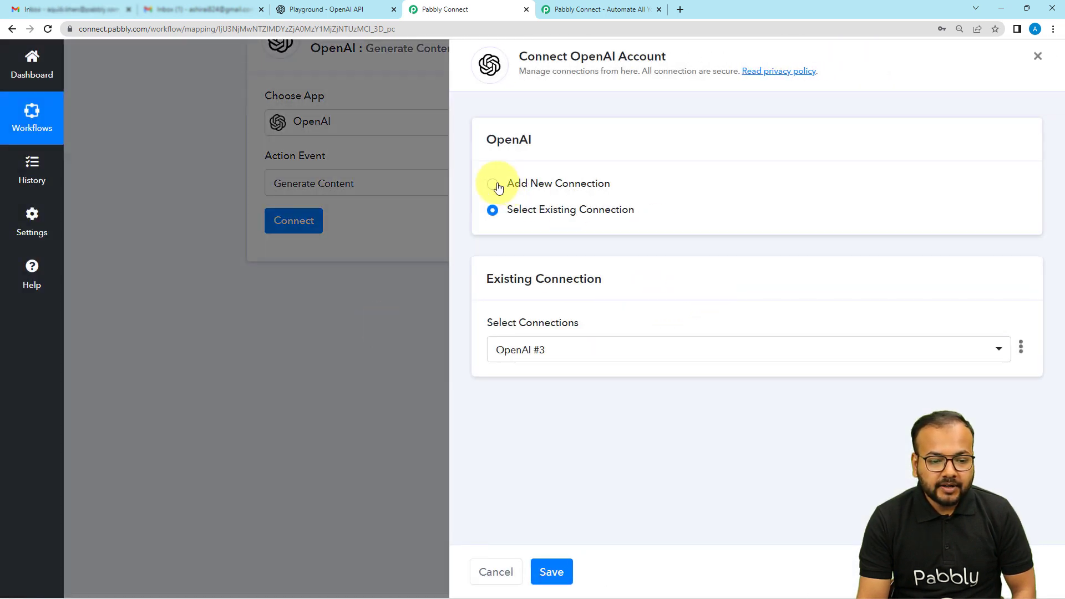
left_click(497, 189)
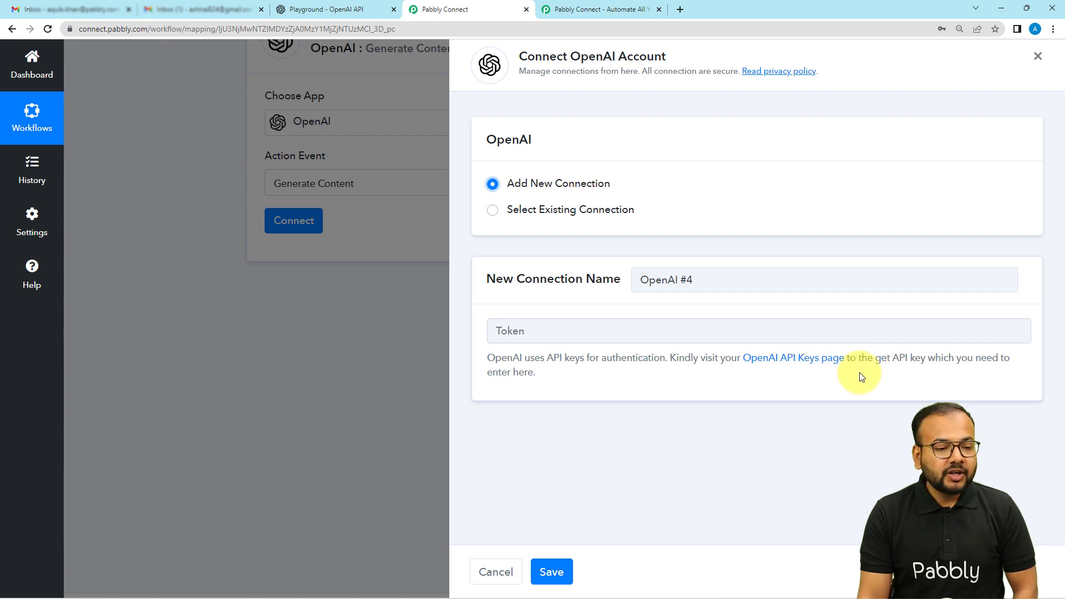
left_click(299, 11)
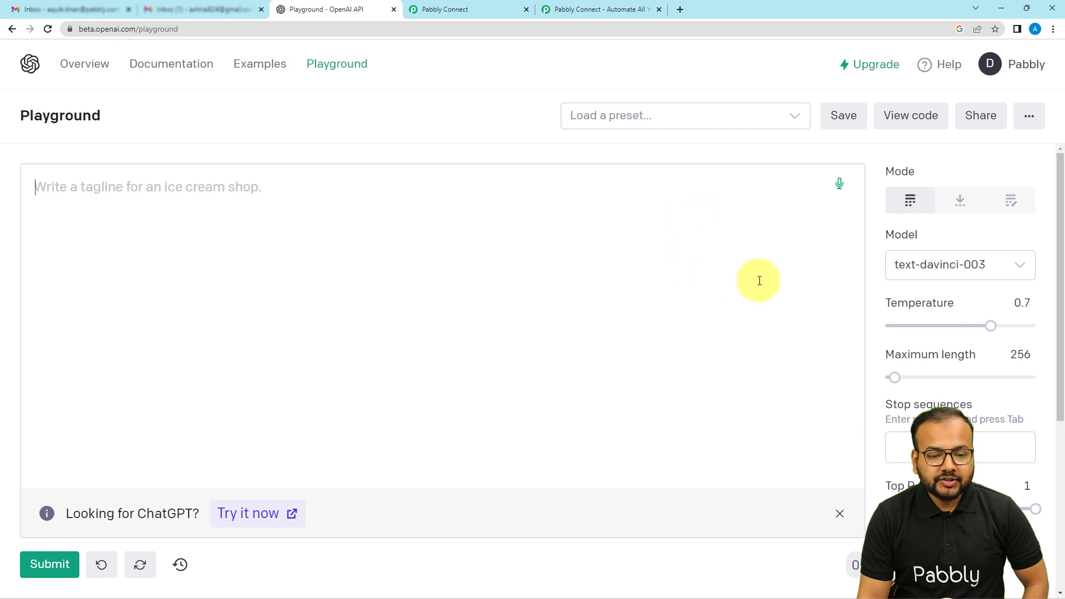
left_click(1002, 75)
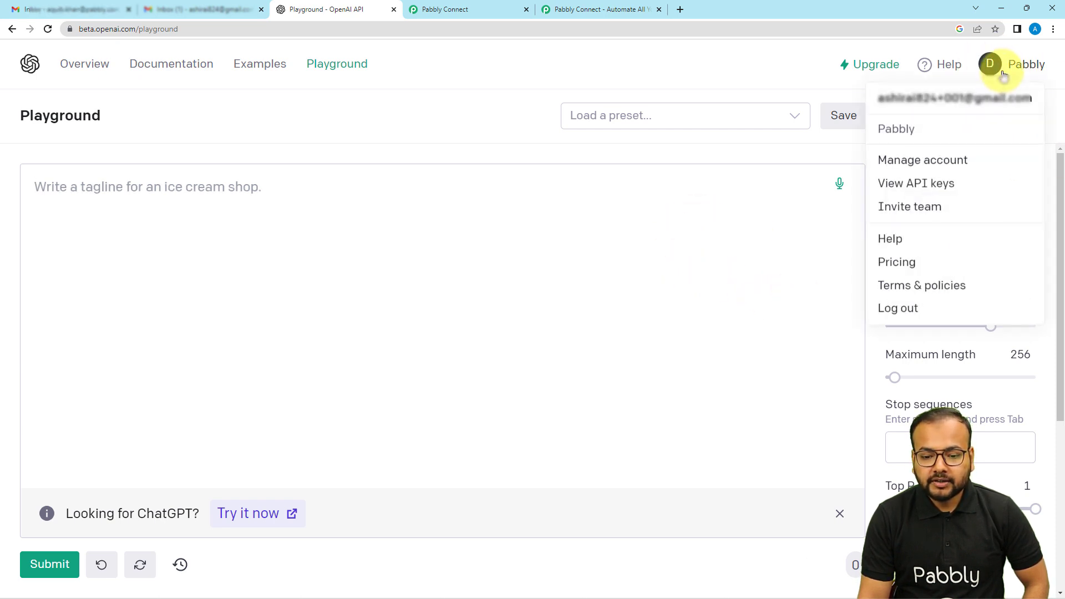
left_click(896, 188)
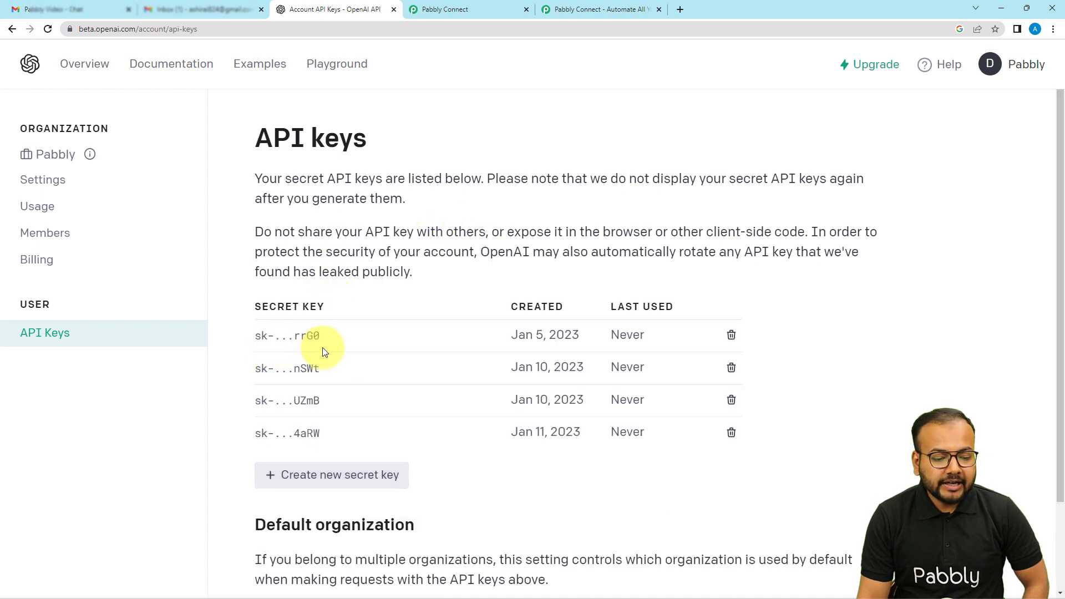
left_click(322, 477)
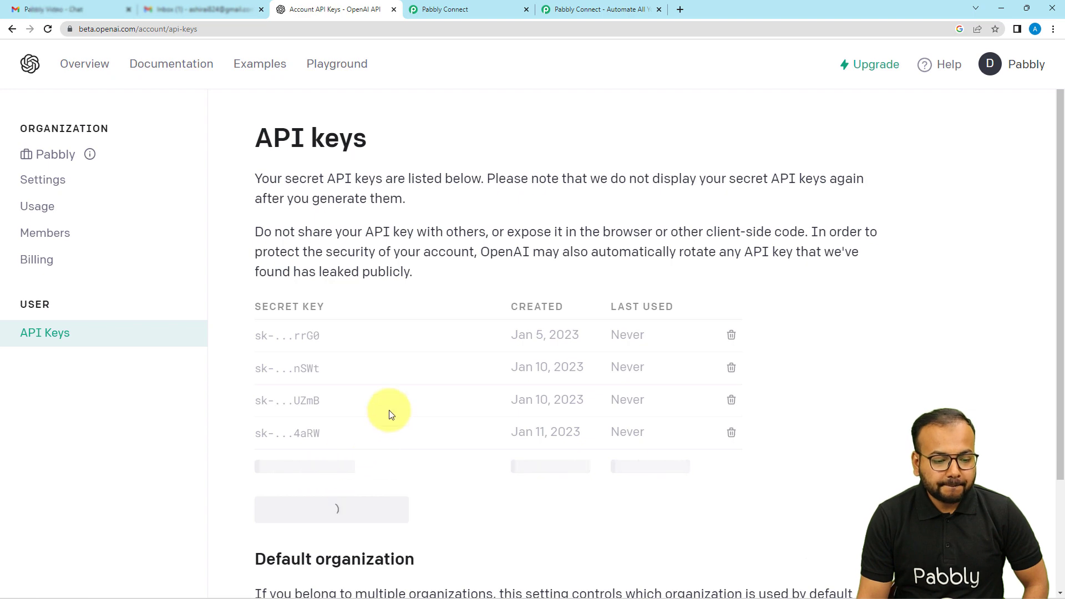
scroll(390, 411, "down", 2)
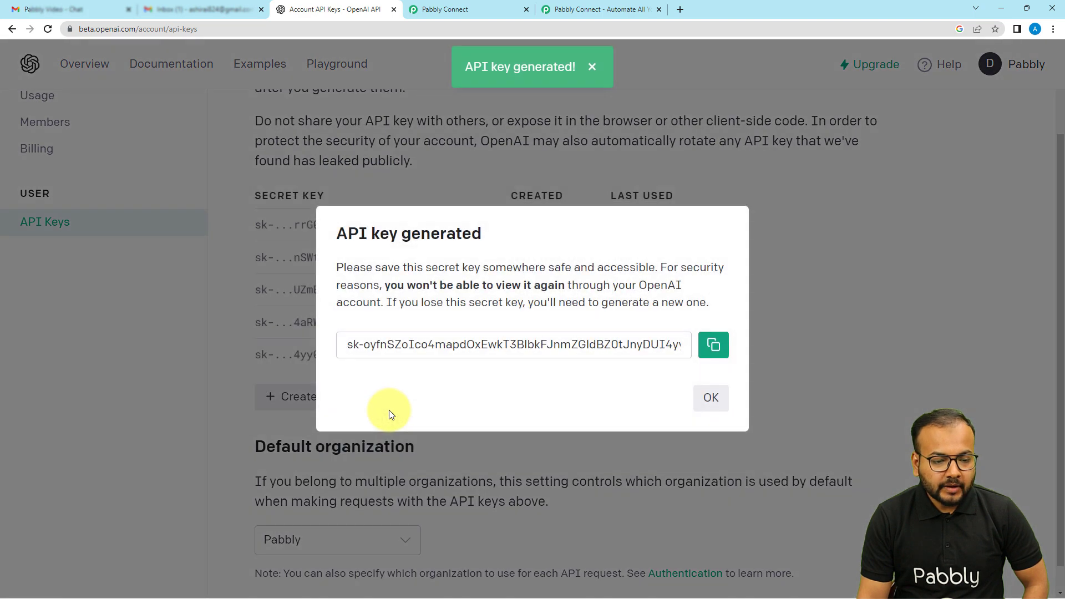
left_click(713, 345)
Step: Return to Pabbly Connect, paste the API key as the new connection's token and save the connection
left_click(476, 9)
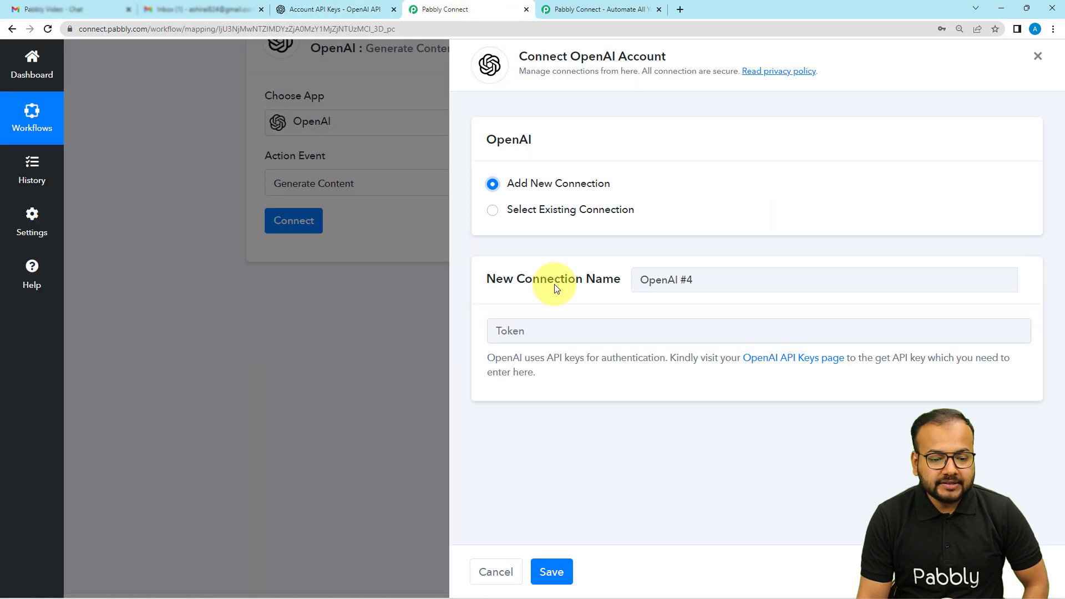
right_click(514, 334)
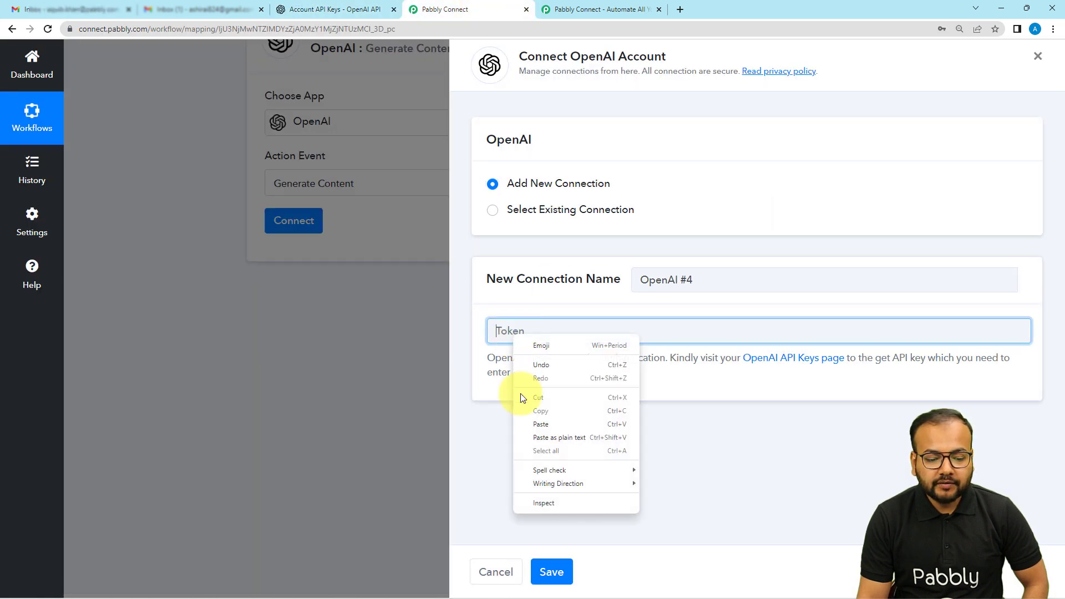
left_click(524, 424)
left_click(553, 570)
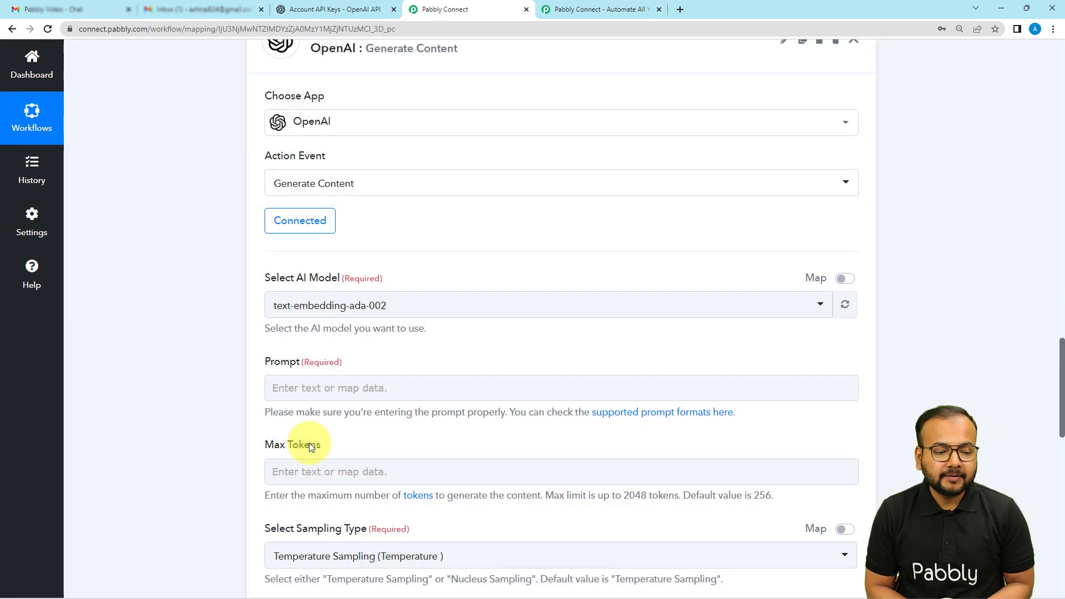
Step: Set the OpenAI step's AI model to text-davinci-003 (Most Used)
scroll(161, 288, "down", 3)
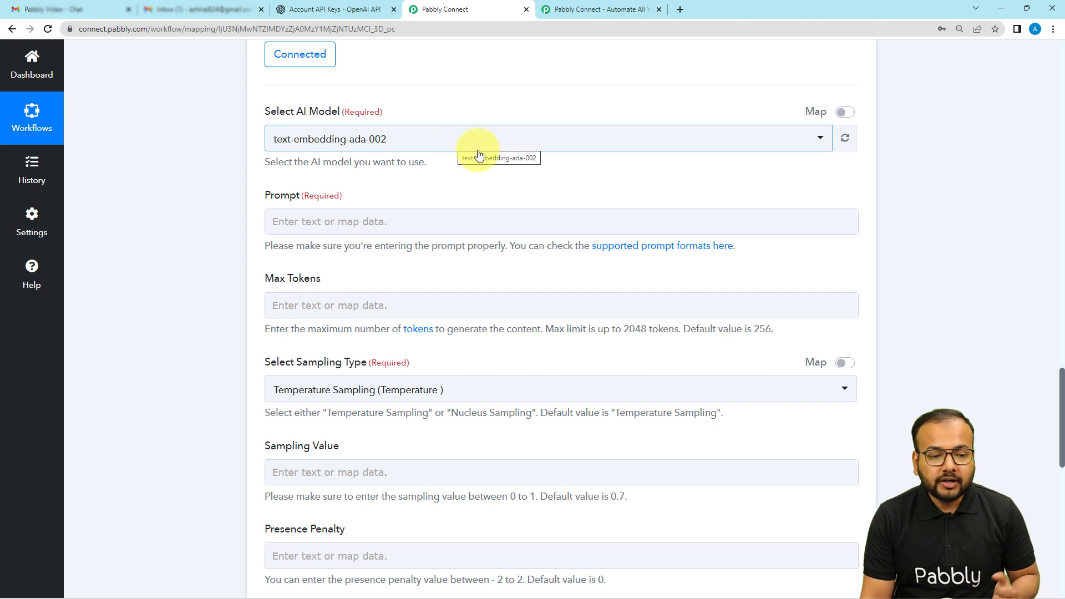
left_click(464, 140)
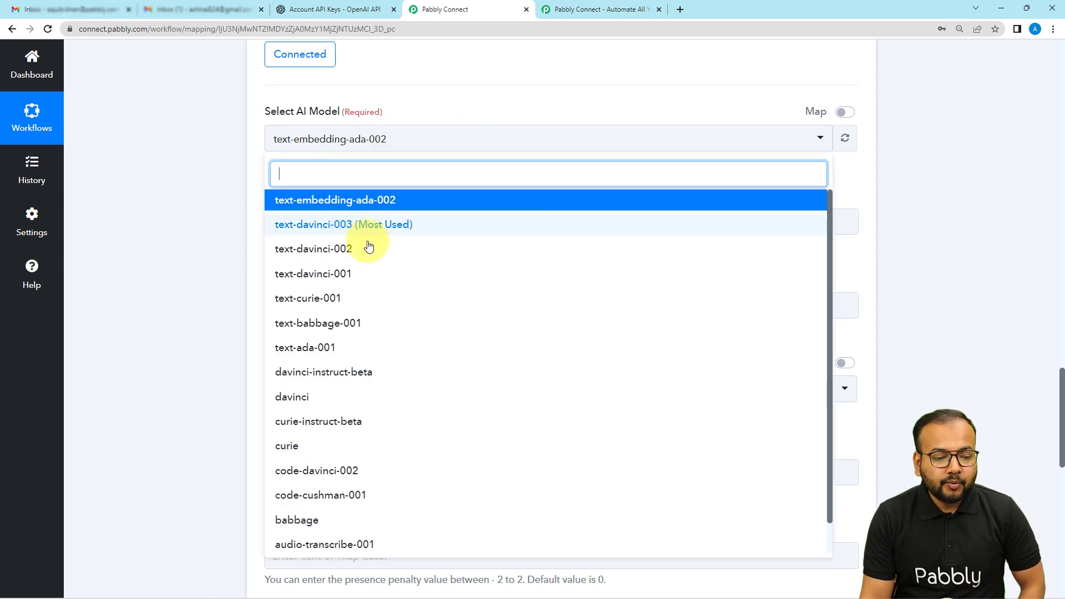
left_click(333, 223)
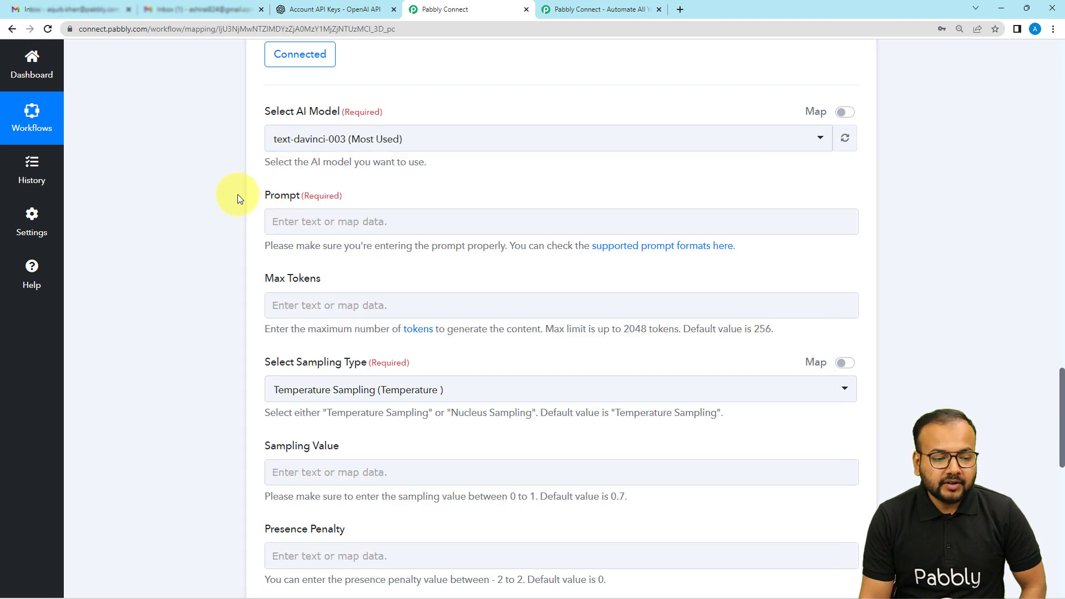
Step: Enter the prompt "Write a confirmation email for receiving a email regarding the subject:", with the lines "Email received to: Pabbly team" and "Email received from:"
scroll(237, 199, "down", 1)
left_click(316, 166)
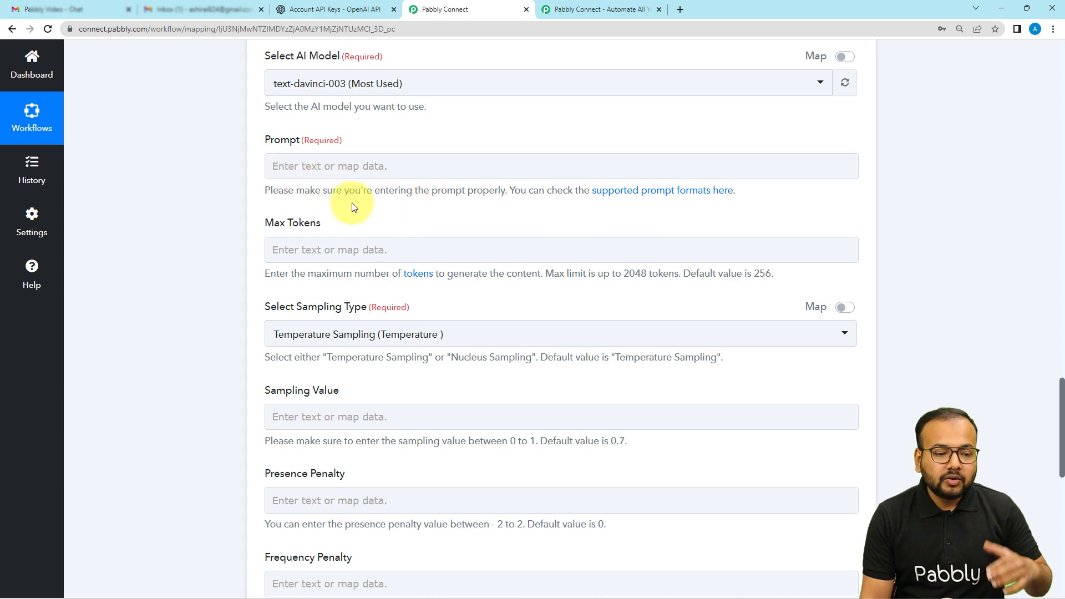
scroll(368, 202, "up", 7)
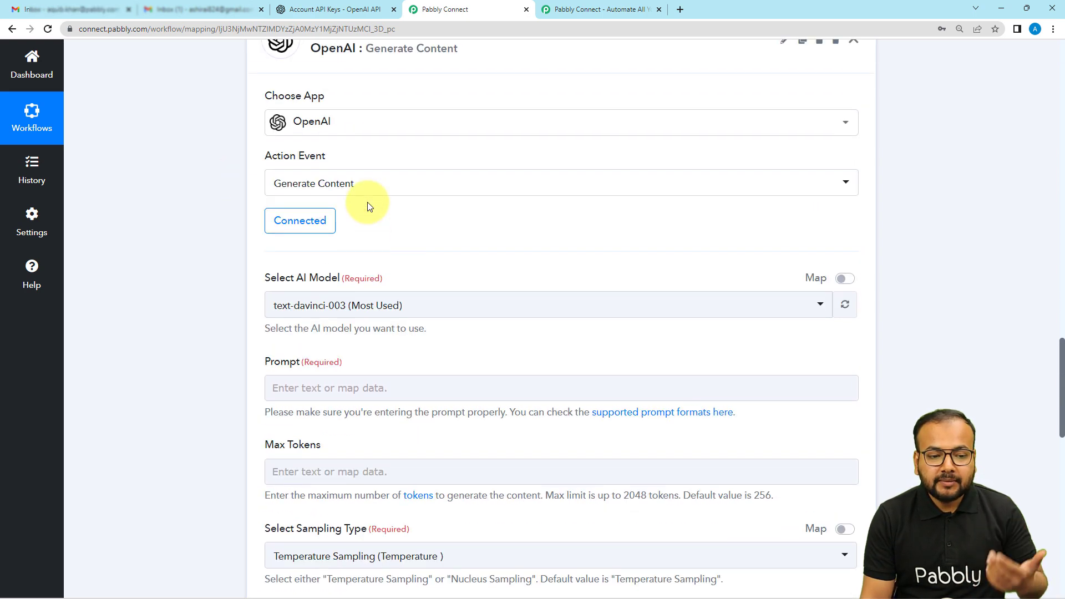
scroll(367, 202, "down", 3)
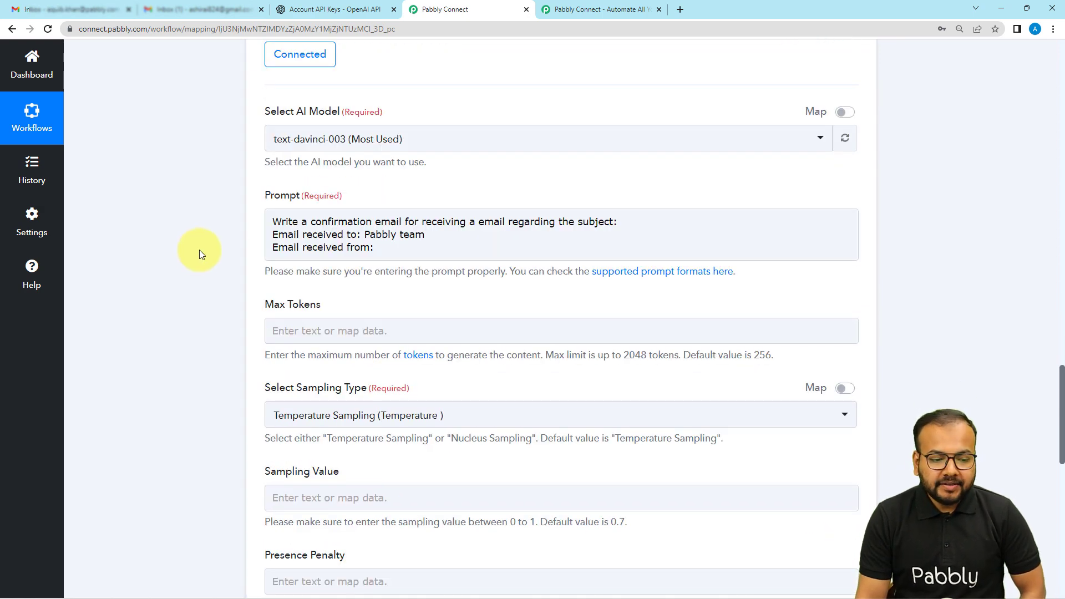
left_click(277, 222)
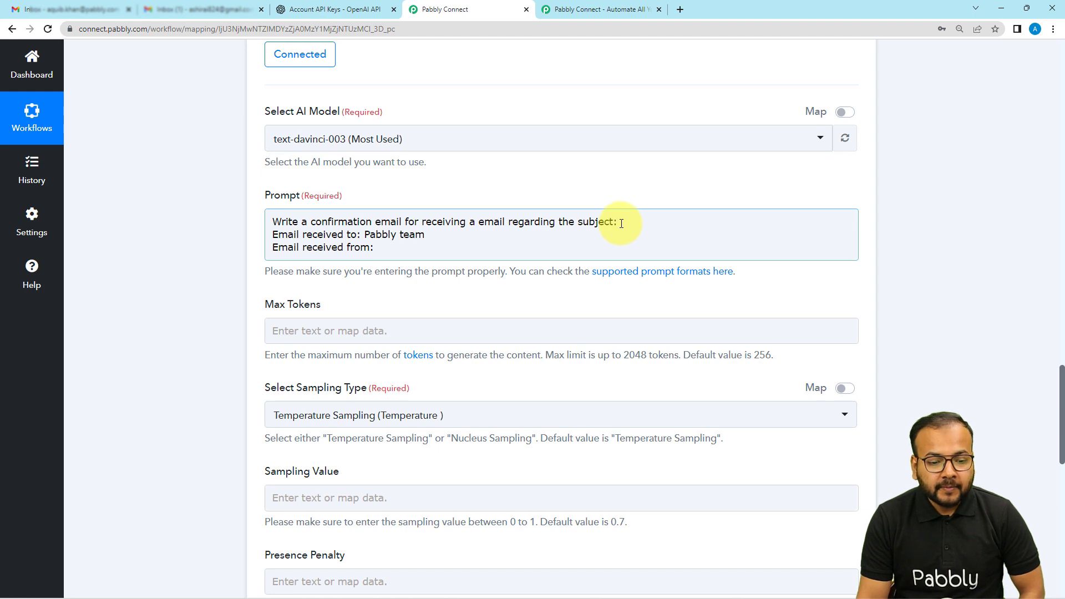
Step: Map the Subject value from the Email Parser step after "regarding the subject:" in the prompt
scroll(618, 223, "up", 12)
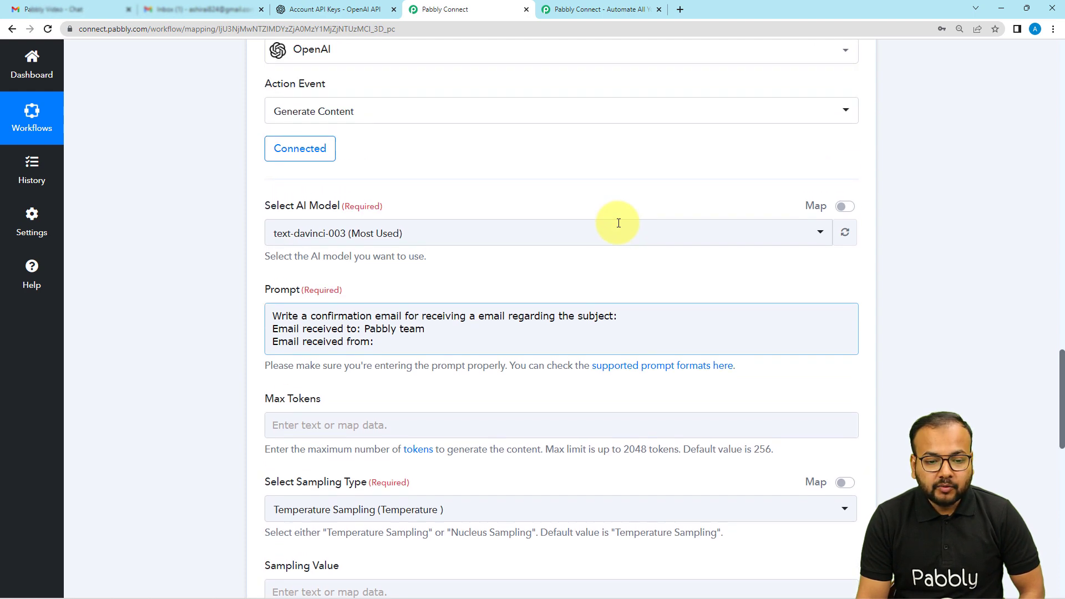
scroll(618, 223, "up", 10)
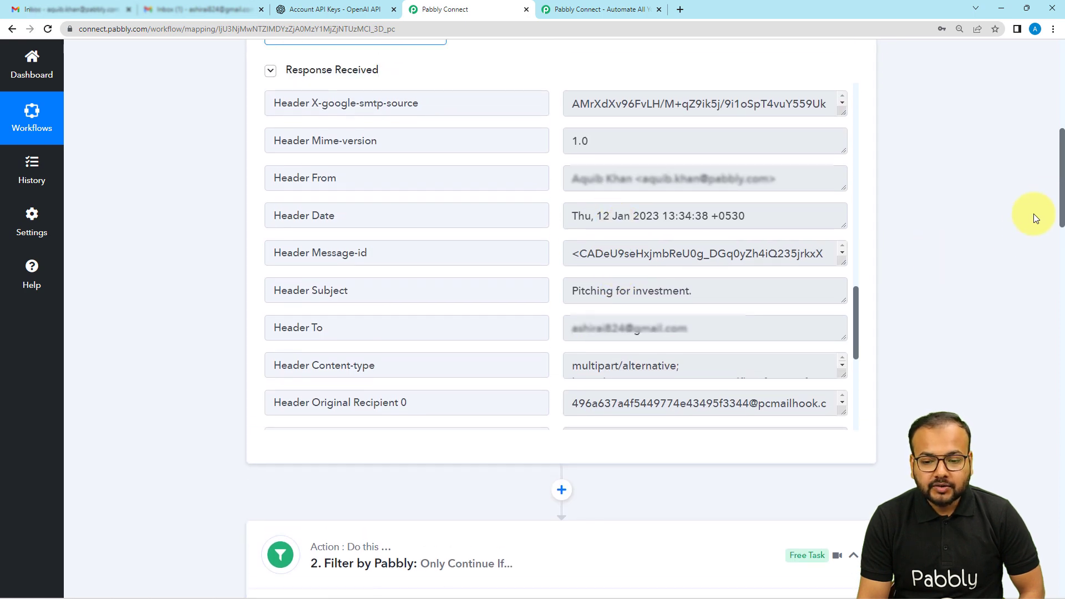
left_click_drag(1059, 182, 1025, 418)
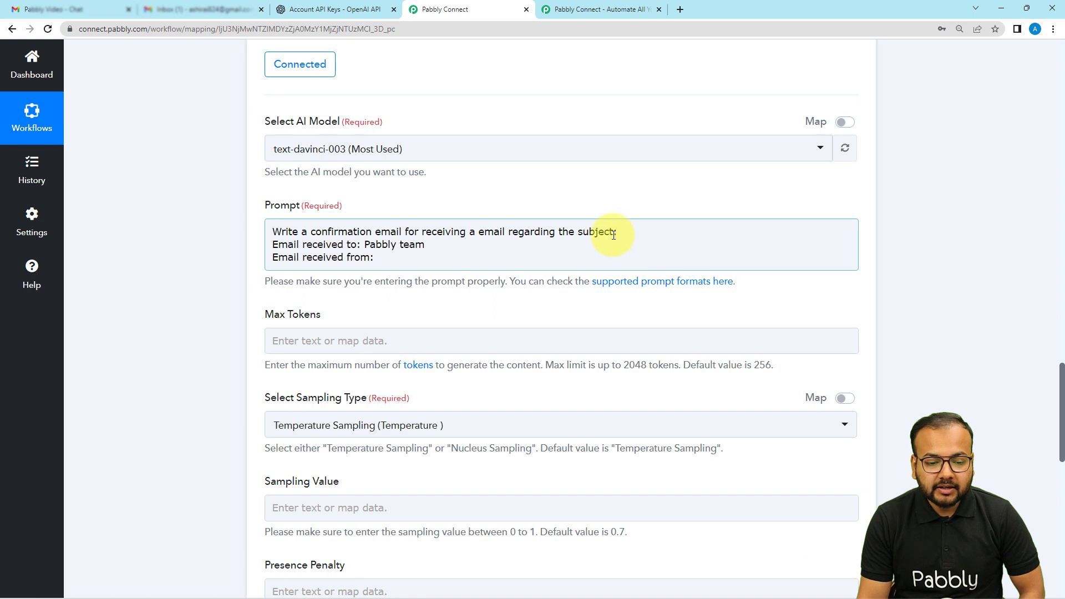
left_click(618, 233)
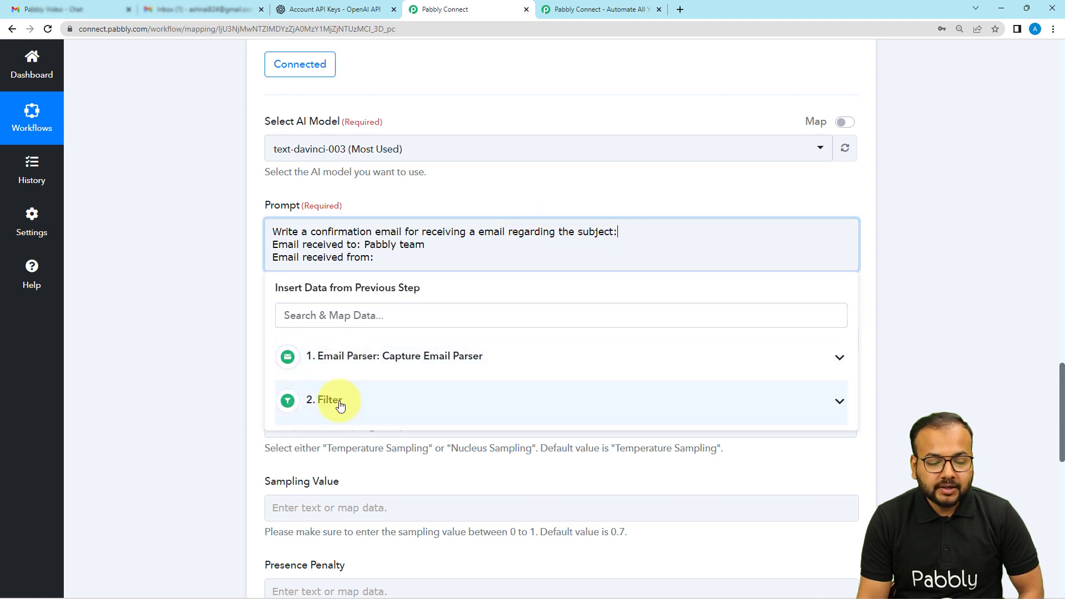
left_click(388, 369)
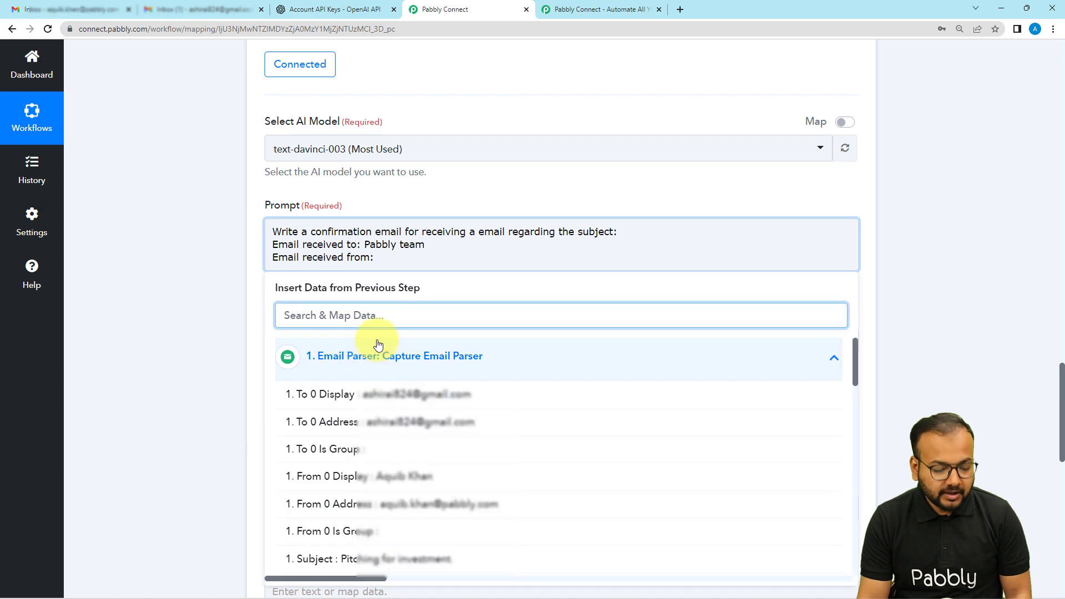
type("su")
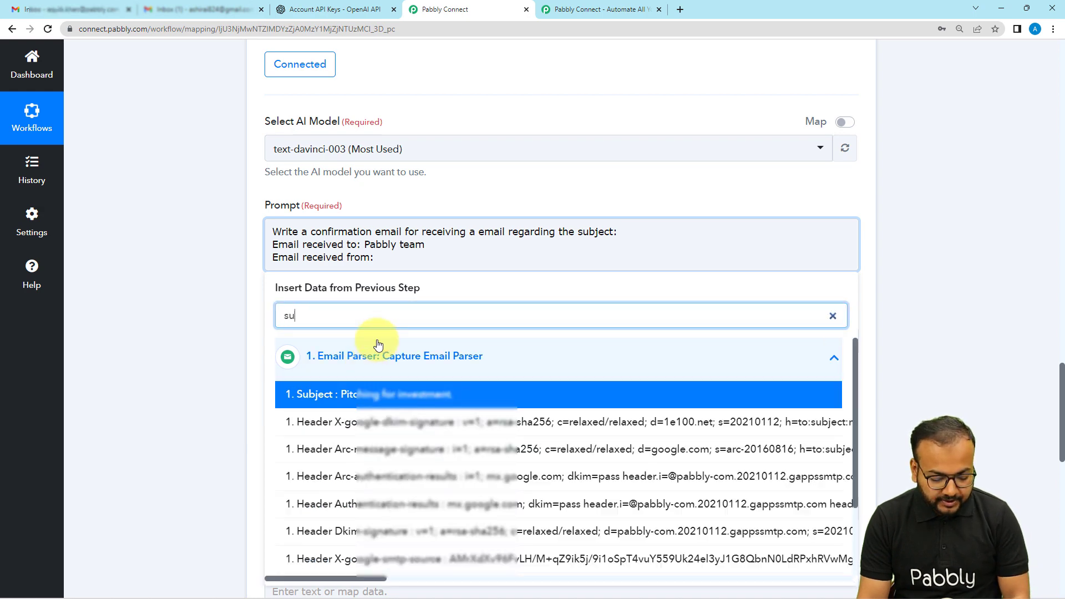
left_click(356, 395)
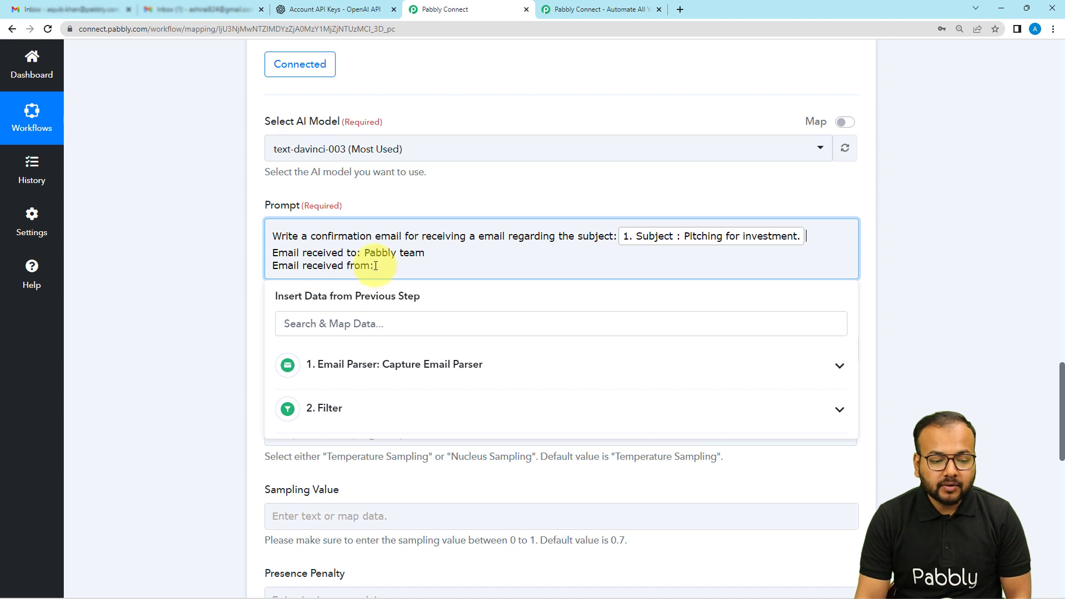
Step: Map the From 0 Display value from the Email Parser step after "Email received from:" in the prompt
left_click(364, 367)
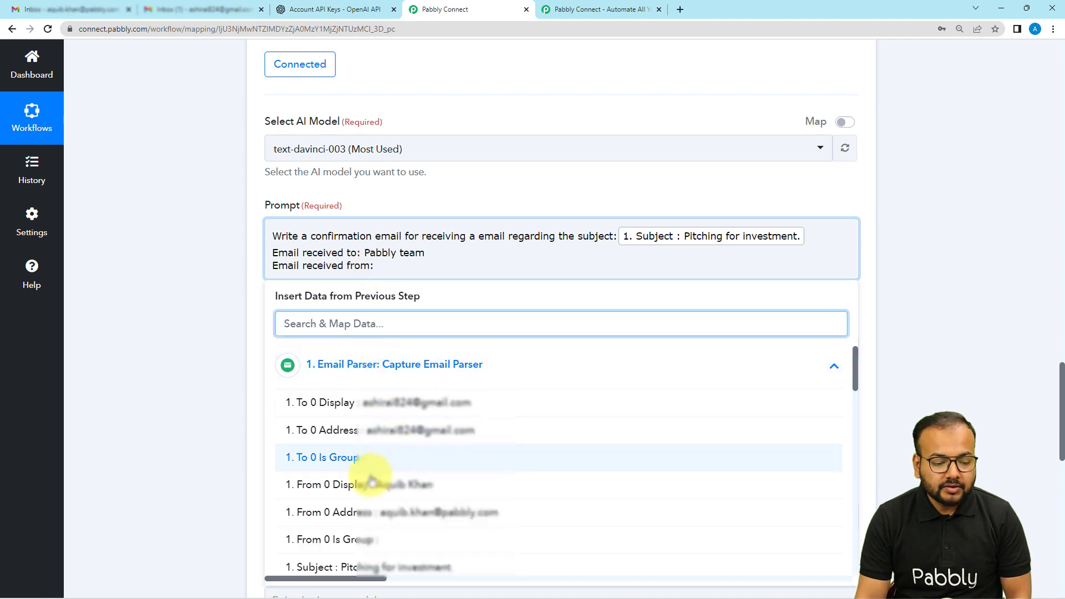
left_click(350, 494)
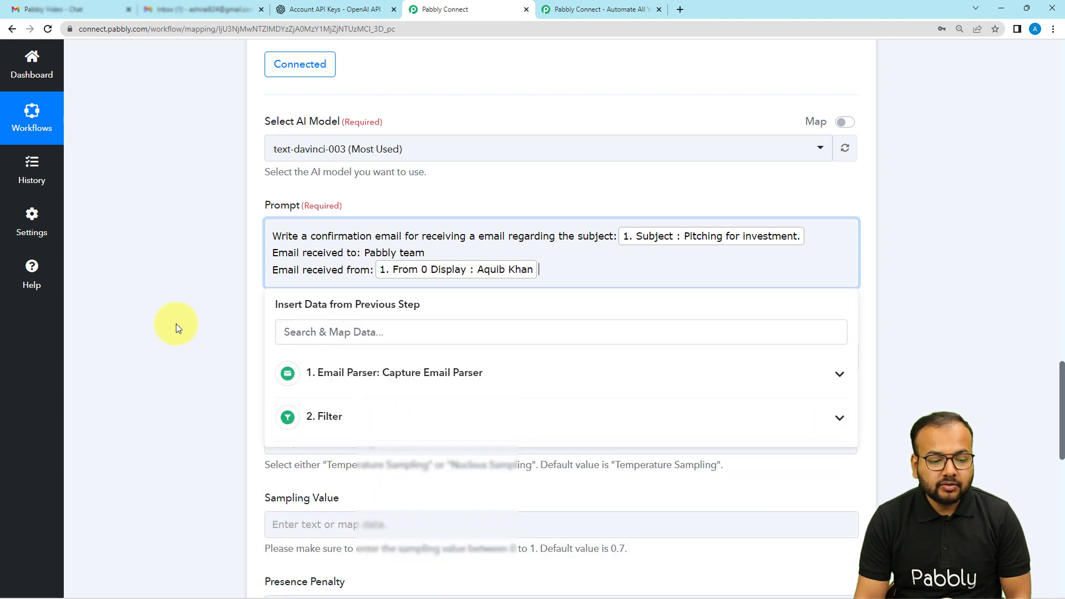
left_click(175, 324)
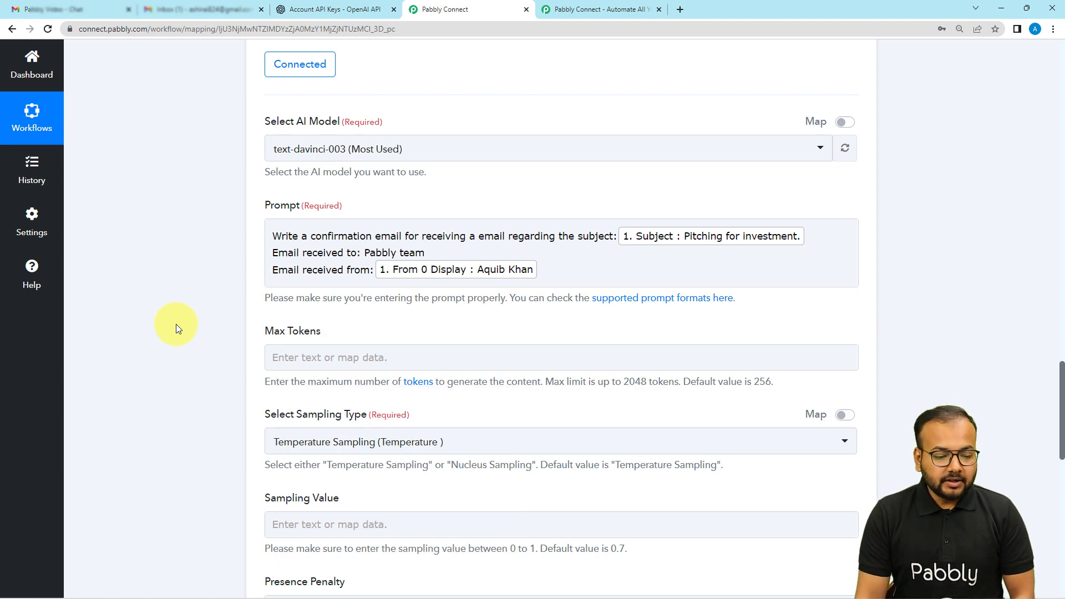
Step: Set the maximum number of tokens for the generated content to 300
scroll(176, 324, "down", 4)
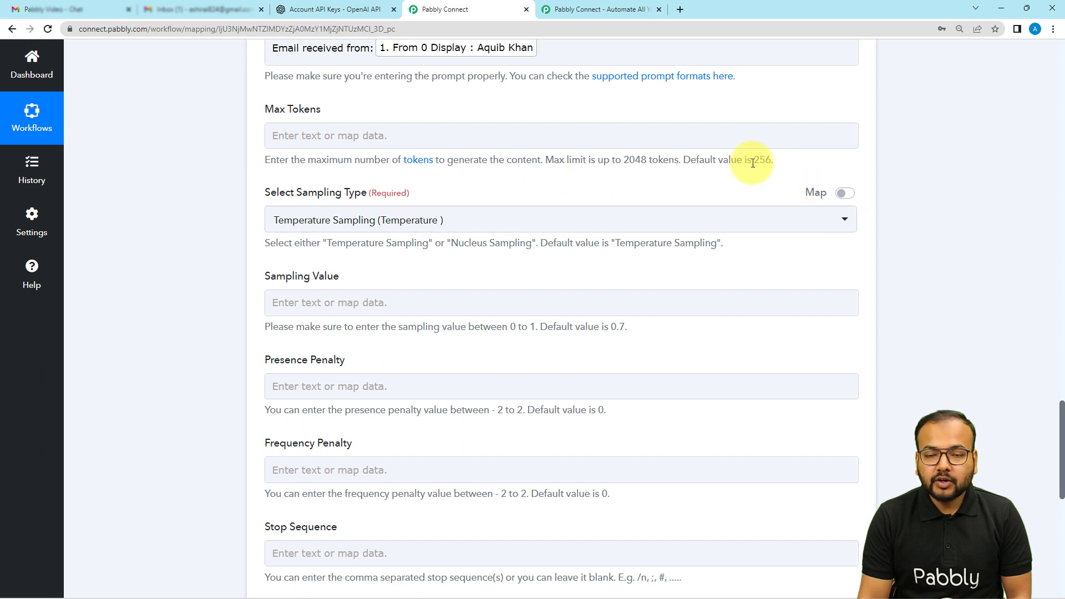
left_click(499, 137)
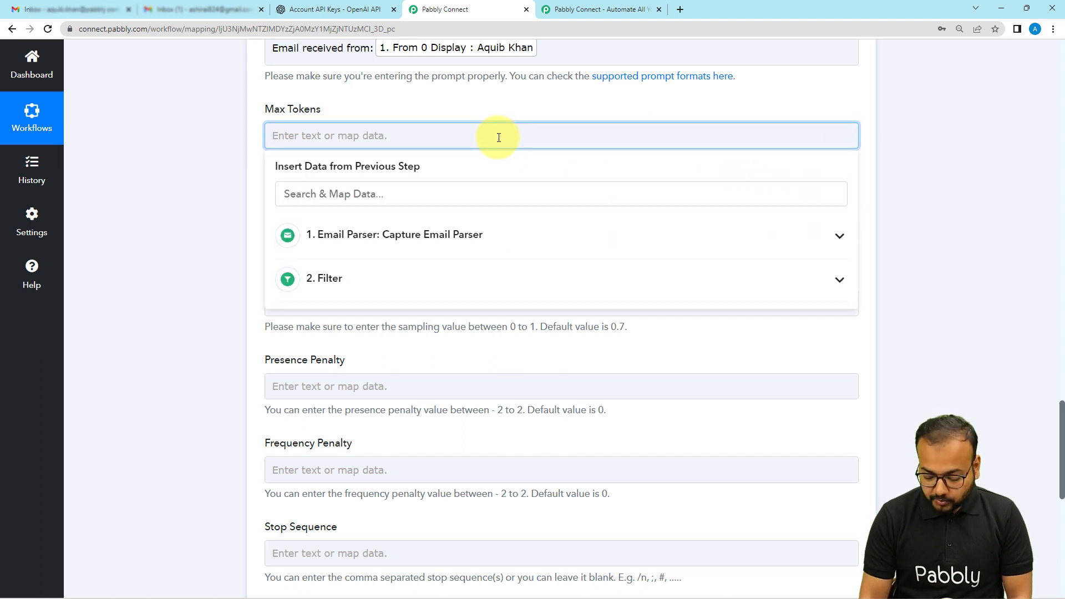
type("300")
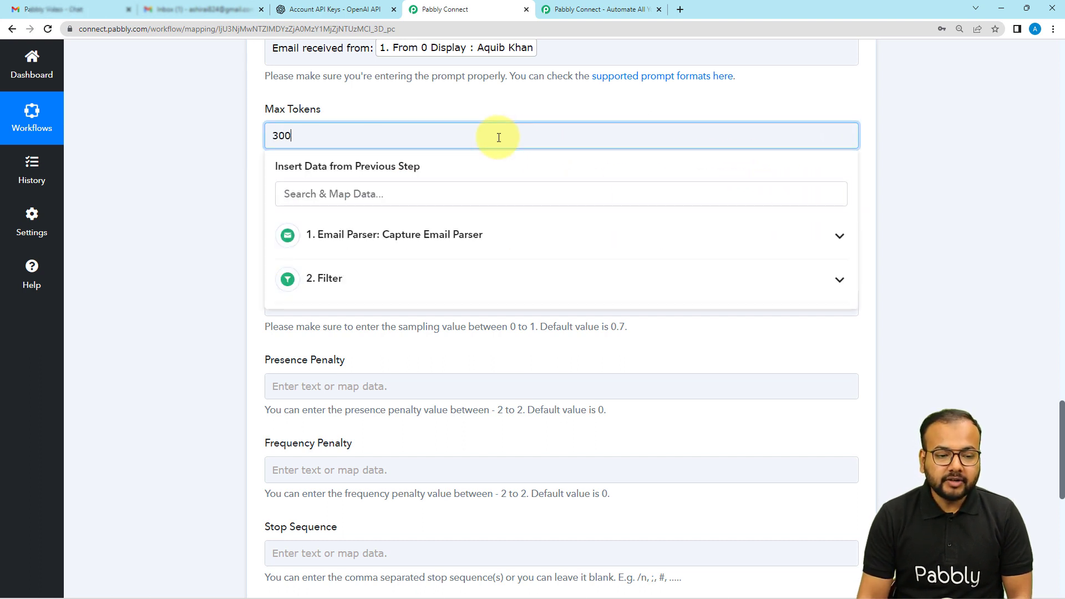
left_click(514, 111)
Step: Choose Temperature Sampling (Temperature) as the sampling type
scroll(252, 180, "down", 1)
scroll(261, 177, "down", 2)
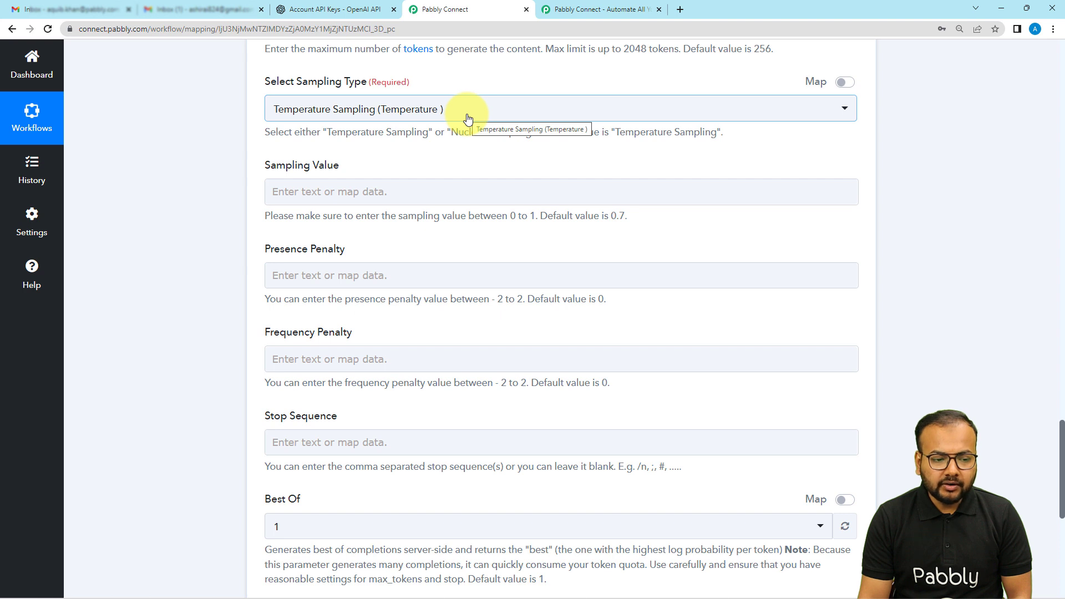
left_click(555, 110)
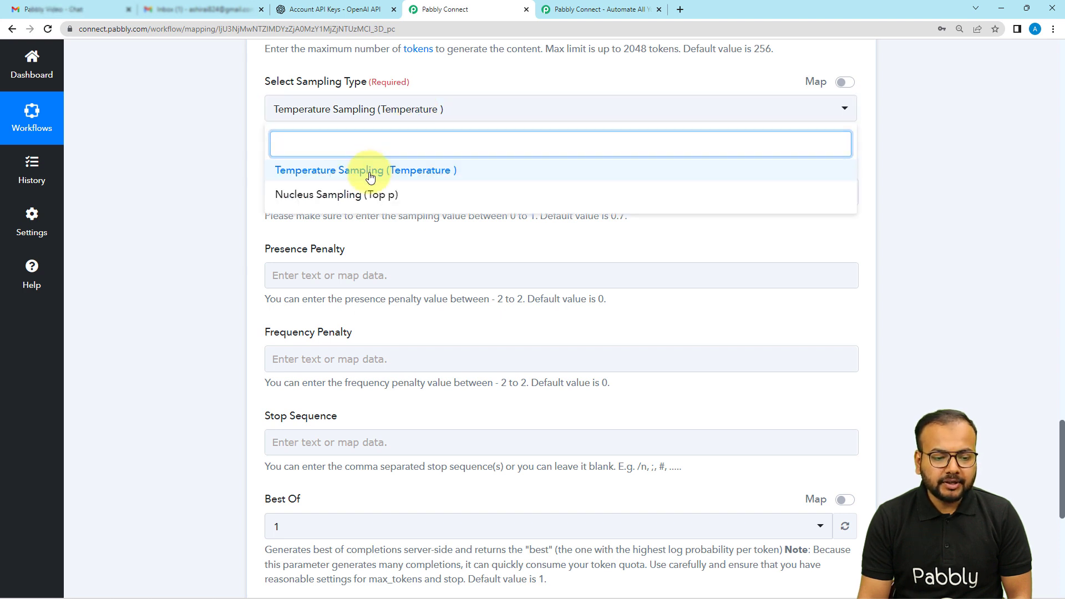
left_click(368, 171)
Step: Set the sampling value of the OpenAI content generation to 0.8
scroll(311, 171, "down", 1)
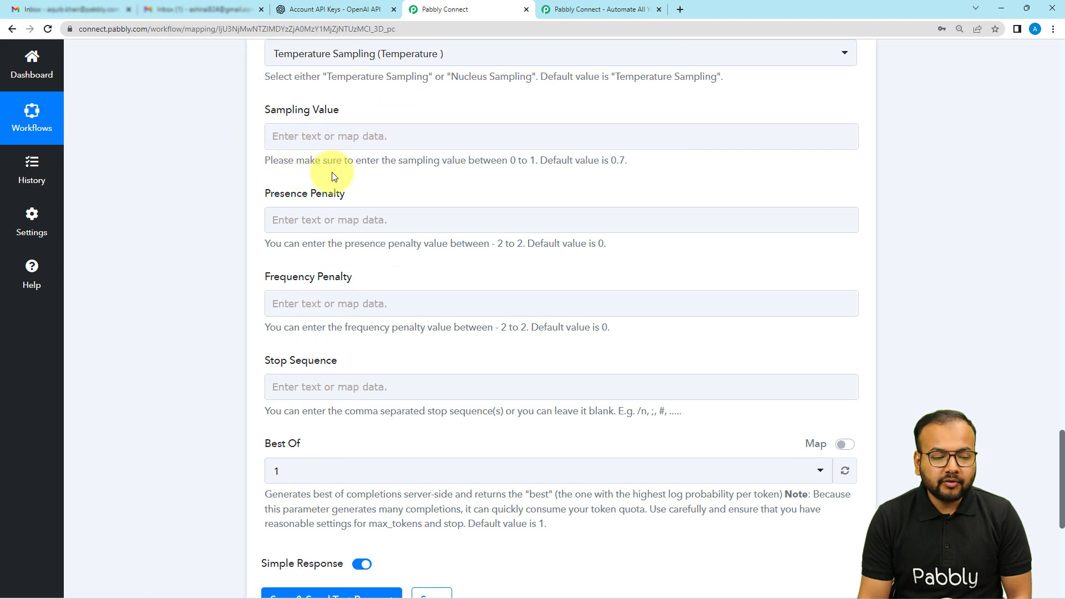
left_click(364, 140)
left_click(441, 176)
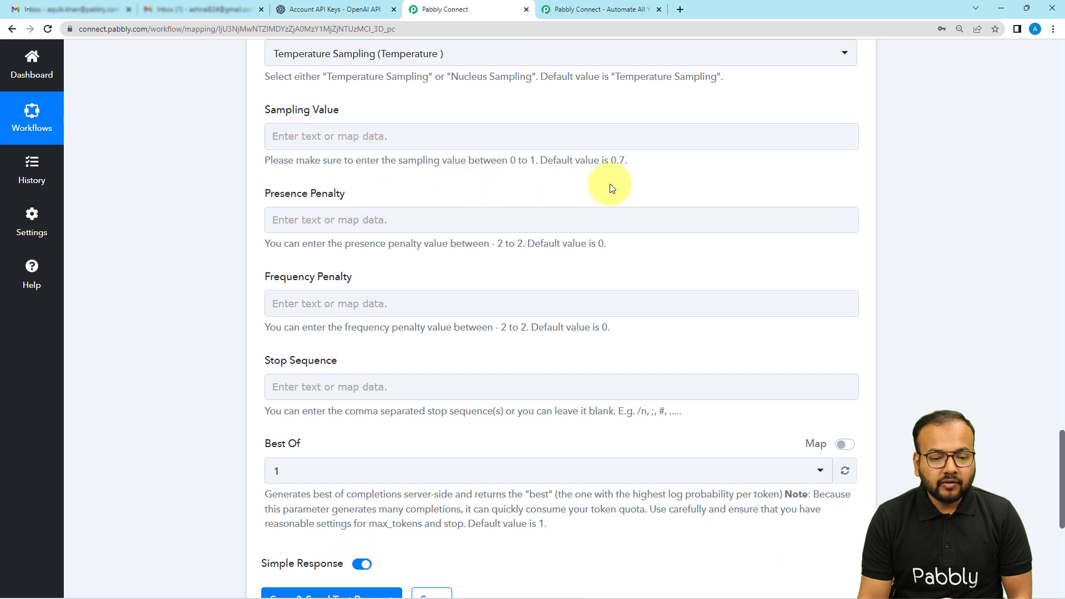
left_click(521, 144)
type("0.")
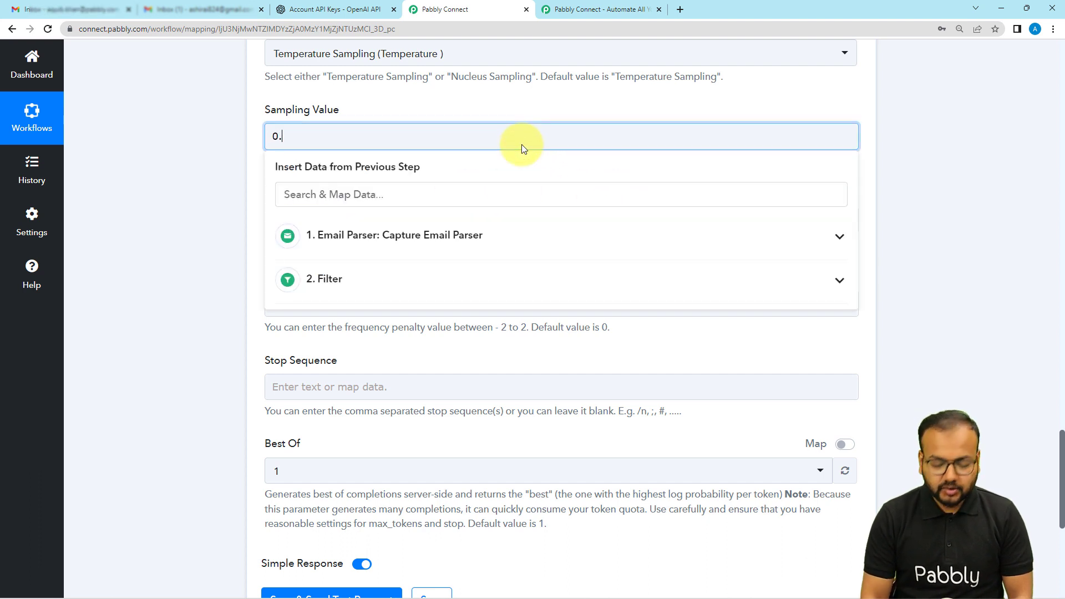
type("8")
left_click(534, 102)
Step: Set the Best Of option to 3, leaving the penalty and stop sequence fields blank
scroll(529, 103, "down", 3)
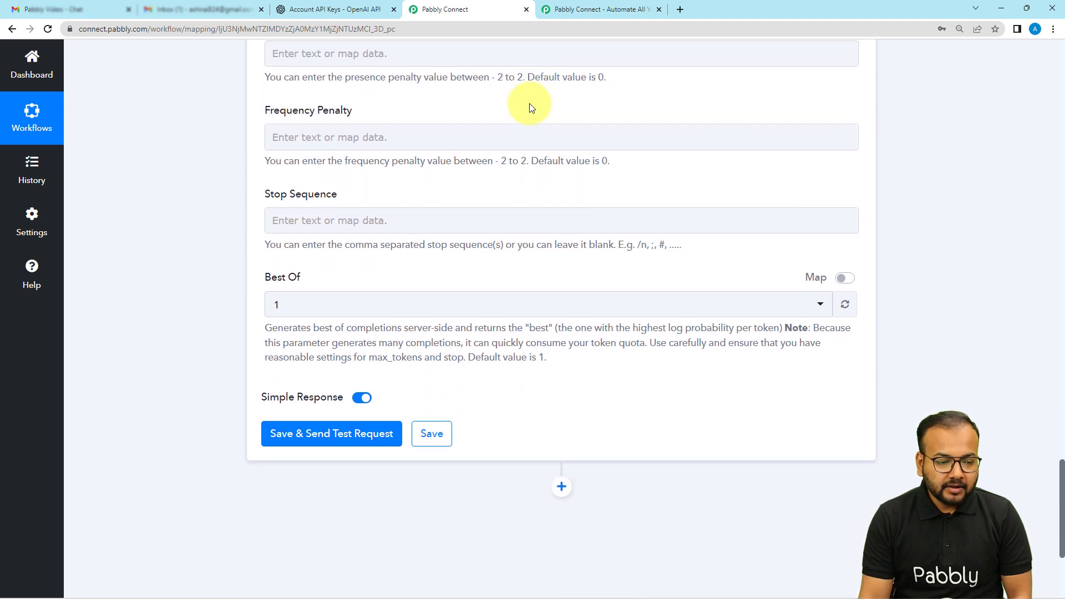
scroll(334, 138, "down", 1)
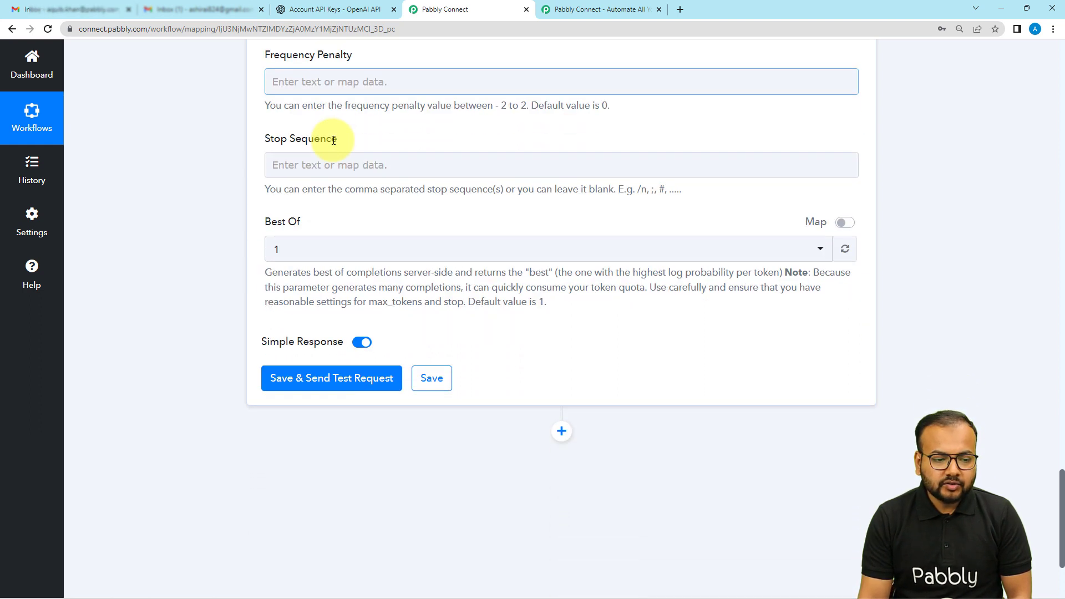
scroll(334, 140, "down", 1)
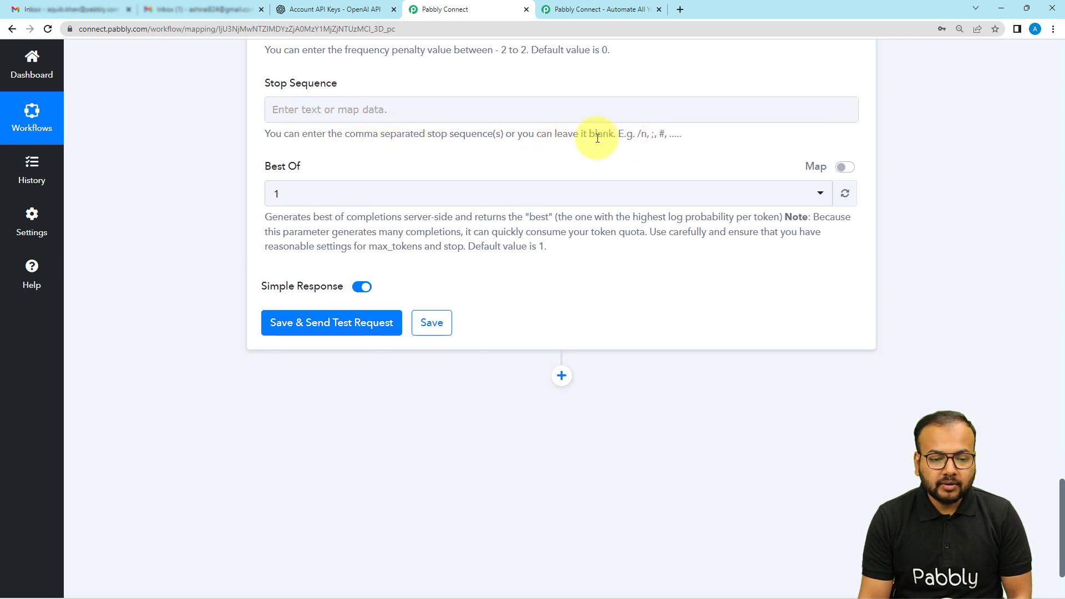
scroll(499, 140, "up", 1)
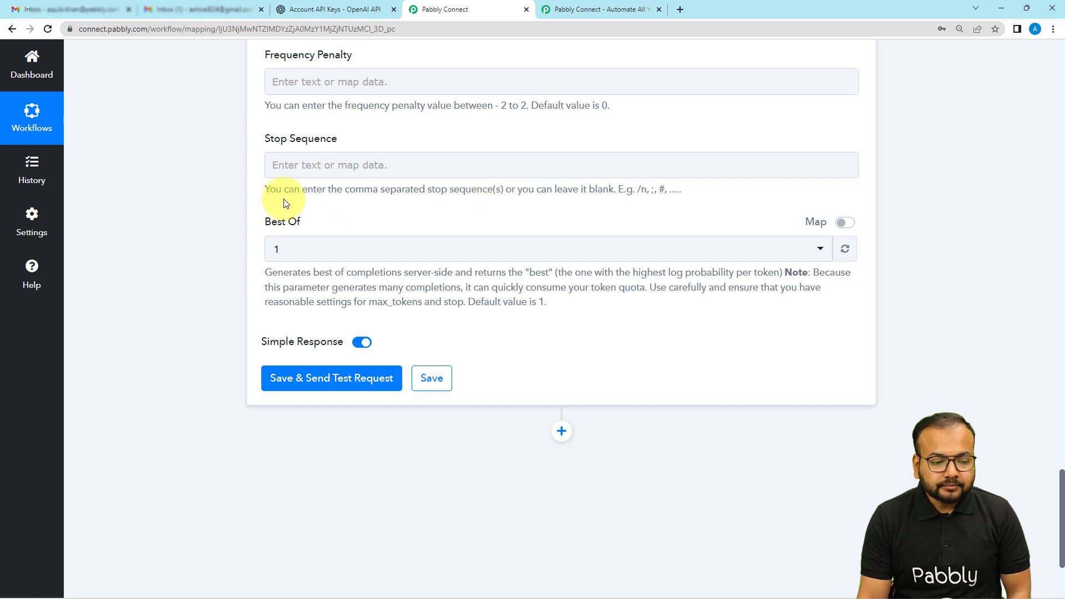
scroll(281, 217, "down", 2)
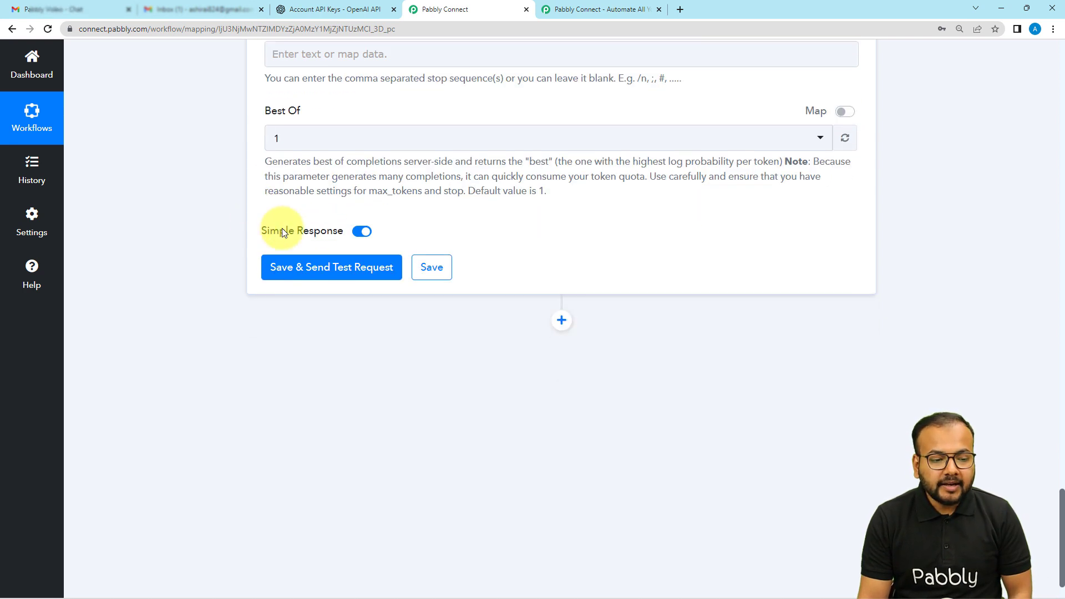
left_click(319, 149)
left_click(309, 249)
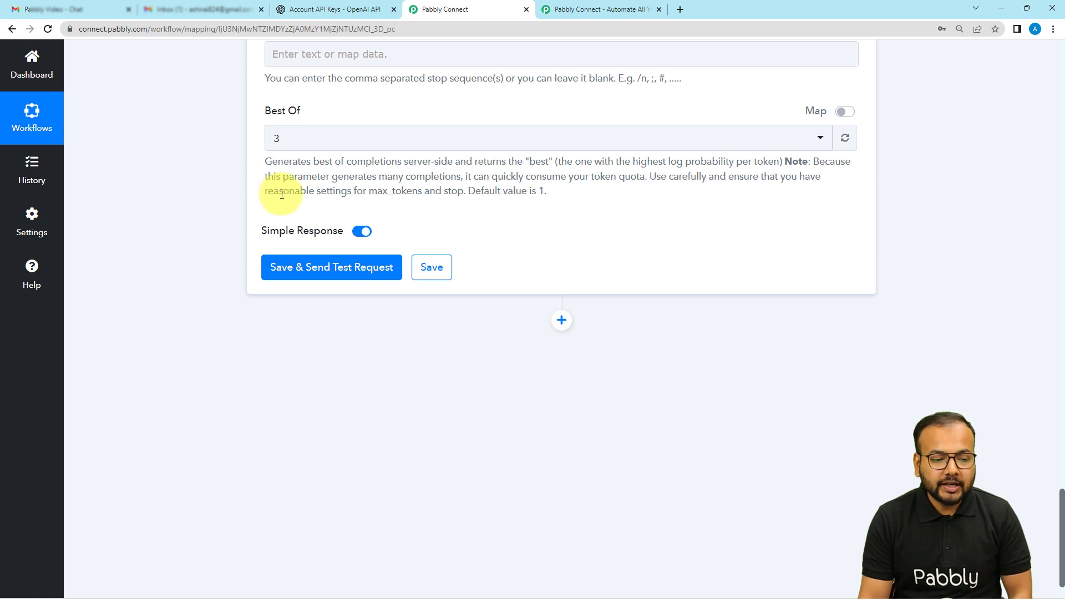
Step: Save the OpenAI action and send a test request with Simple Response on
scroll(205, 181, "down", 1)
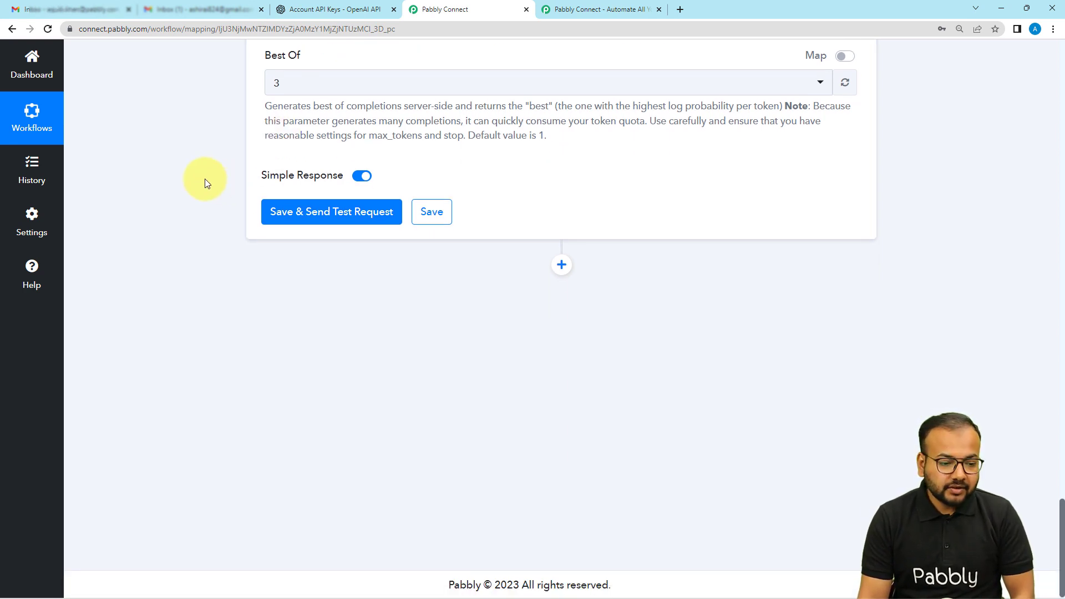
left_click(319, 218)
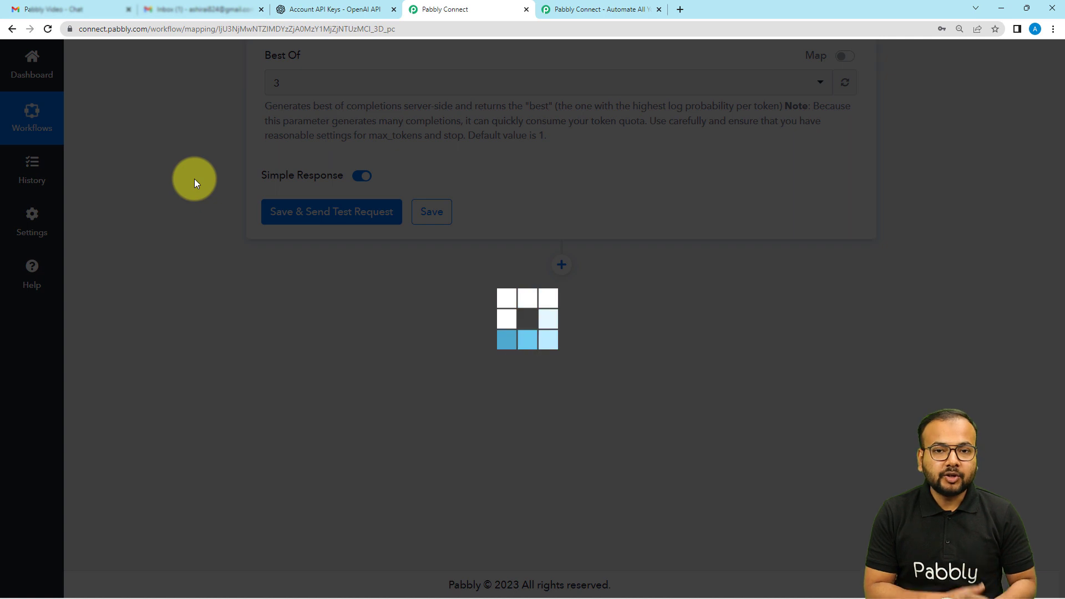
scroll(166, 357, "down", 2)
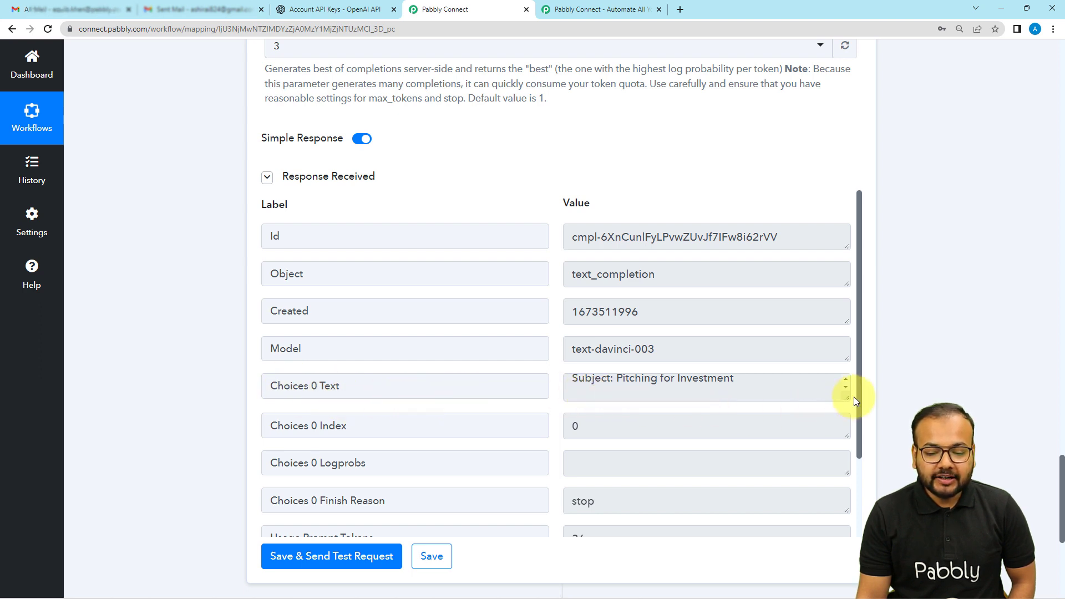
Step: Enlarge the Choices 0 Text value in the OpenAI response and read through the generated email reply
left_click_drag(846, 399, 843, 531)
scroll(543, 399, "down", 1)
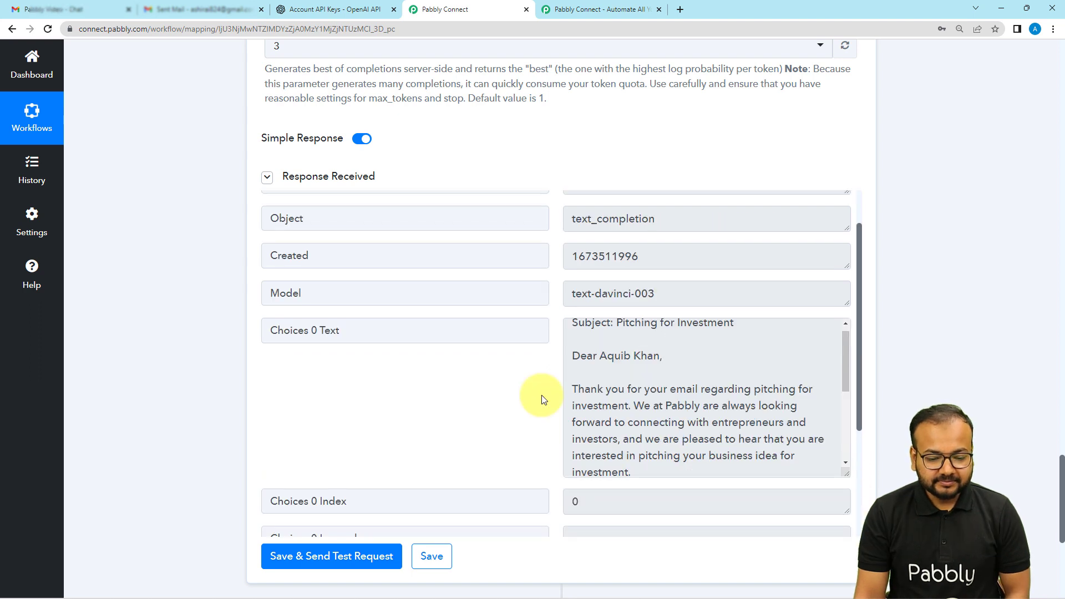
scroll(619, 356, "up", 1)
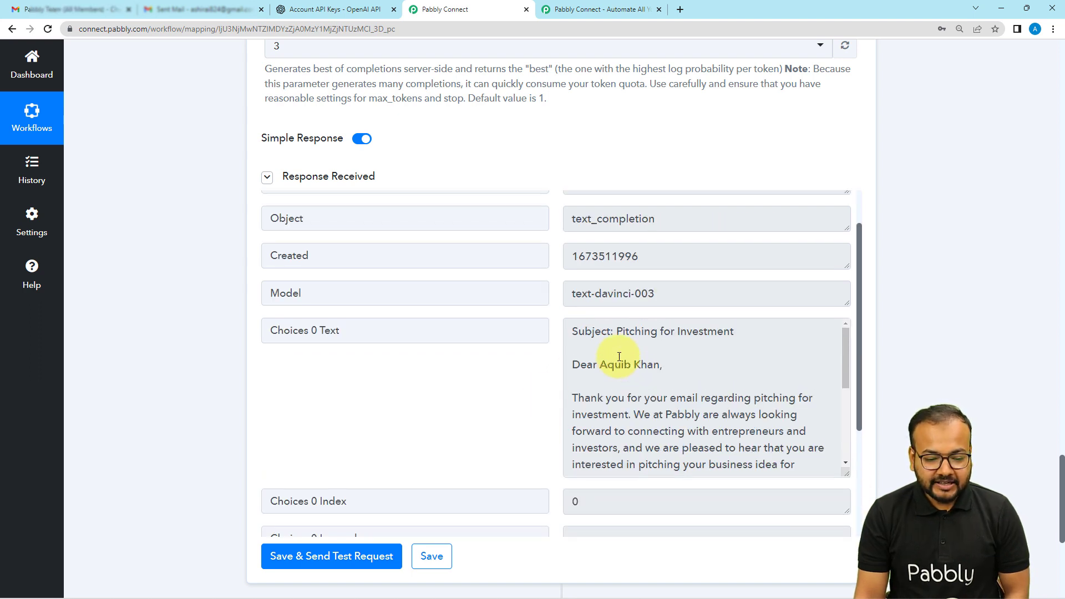
scroll(619, 356, "down", 5)
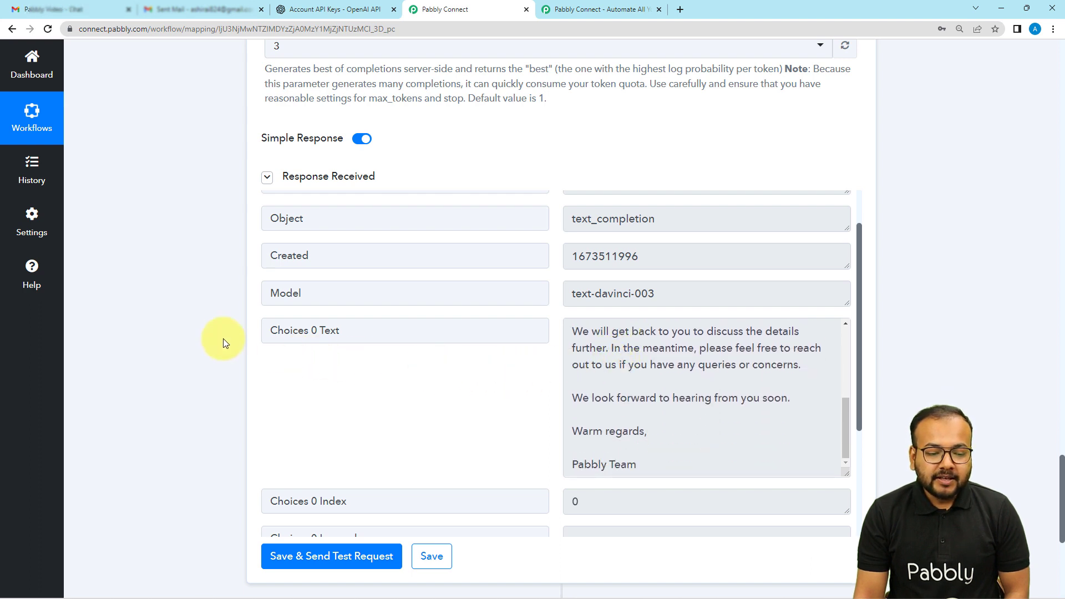
scroll(221, 335, "down", 1)
scroll(221, 335, "down", 2)
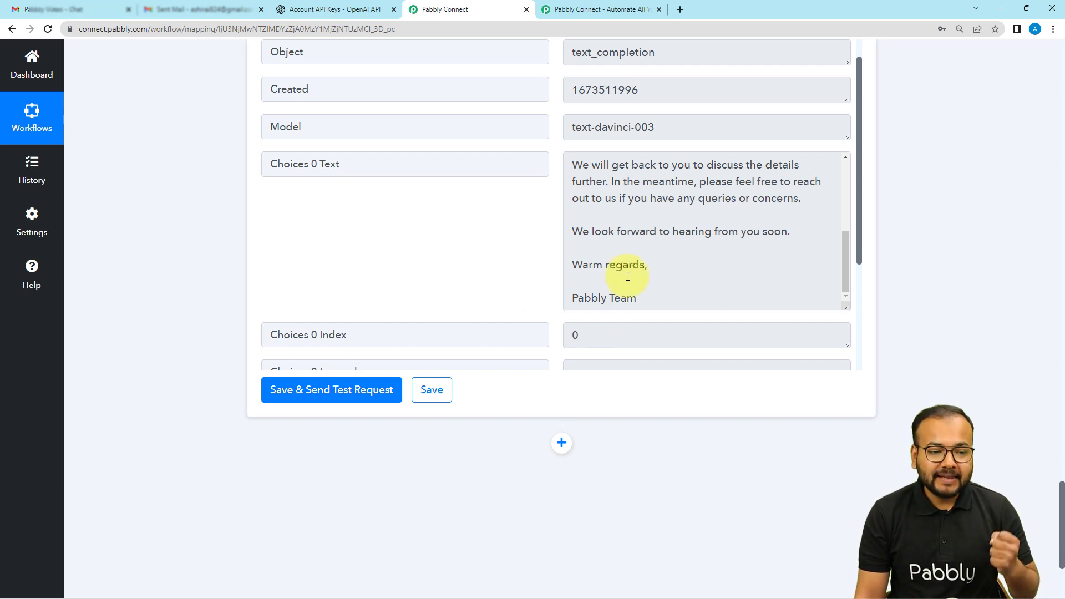
Step: Add a Gmail action after the OpenAI step with Send Email as its action event
scroll(233, 265, "down", 3)
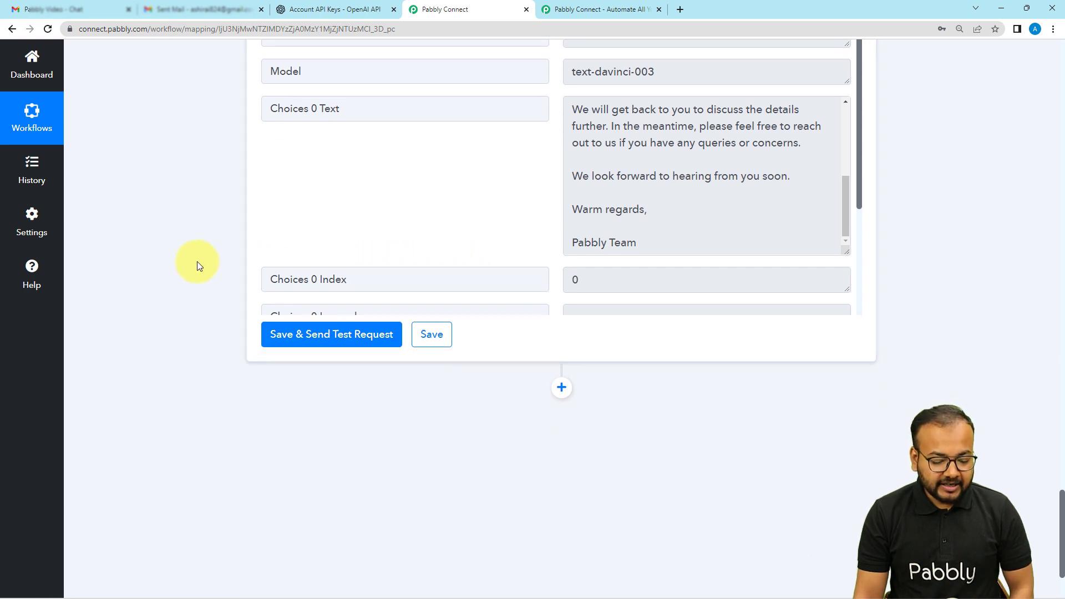
left_click(561, 277)
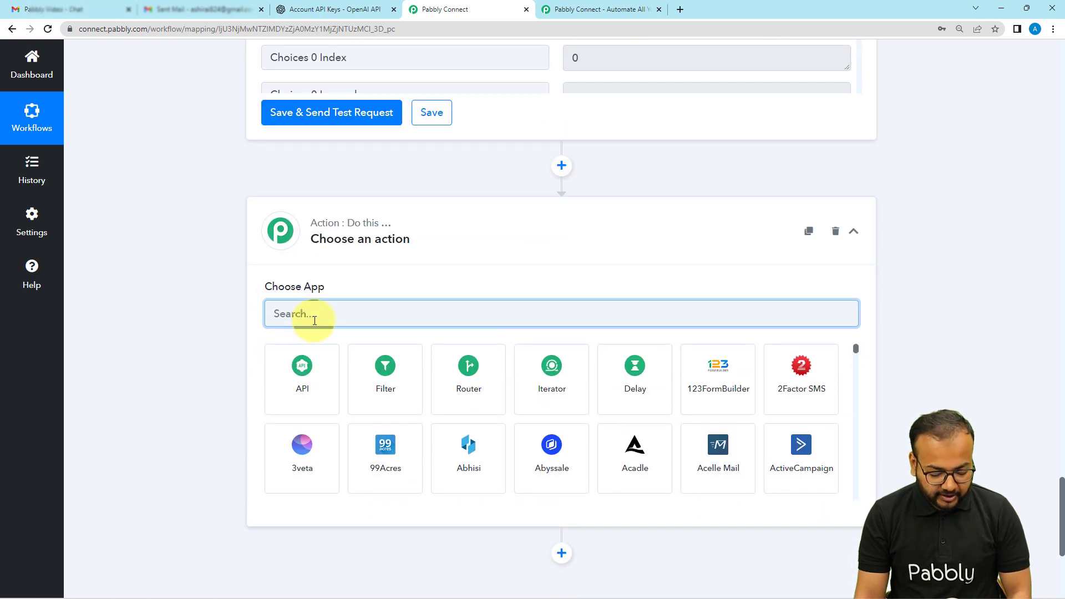
type("gmail")
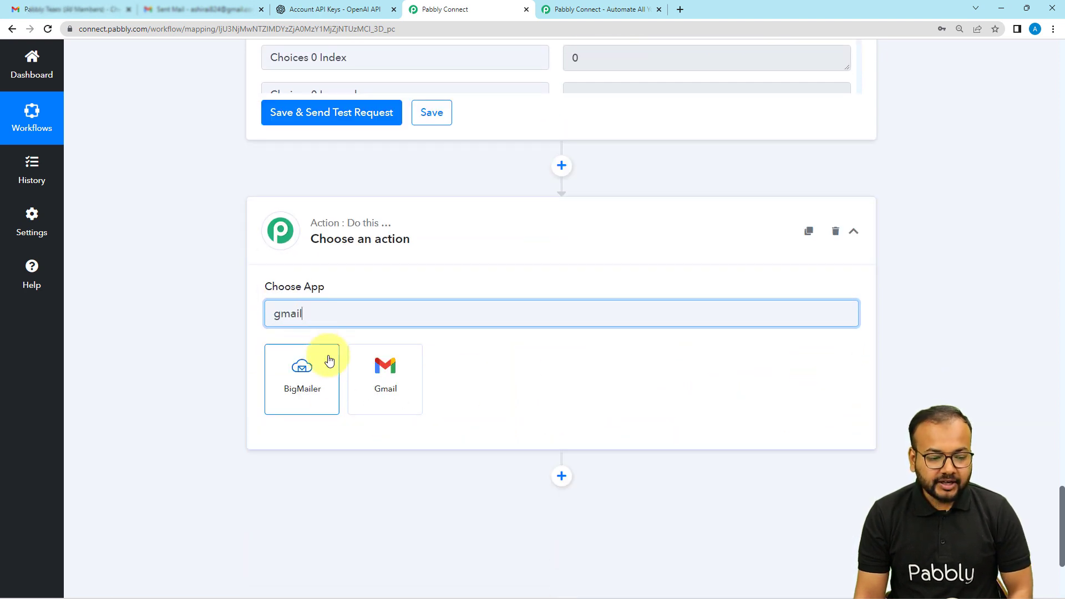
left_click(361, 386)
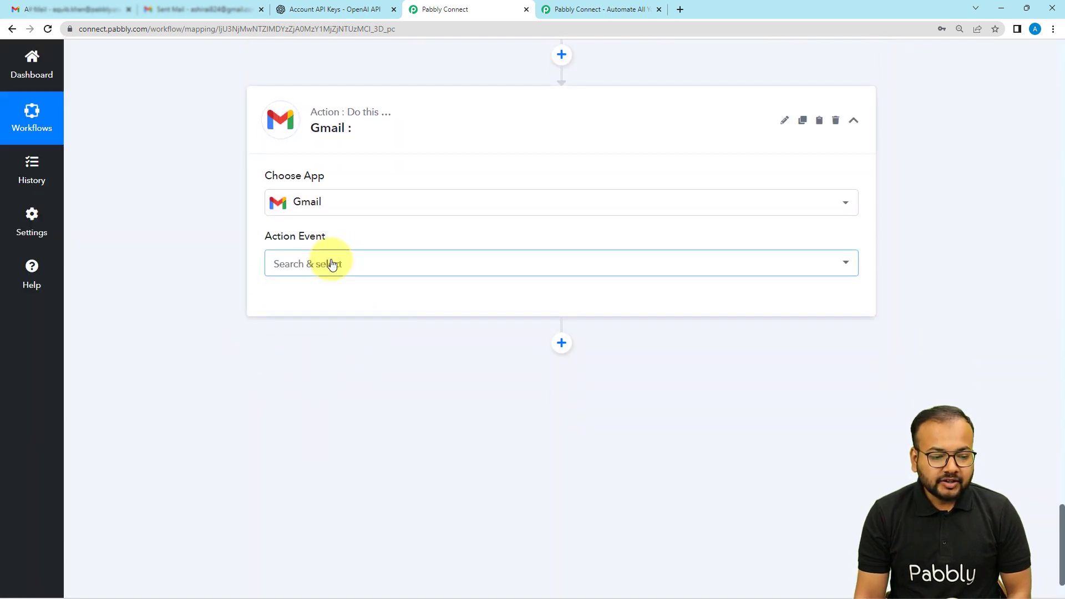
left_click(331, 264)
left_click(287, 335)
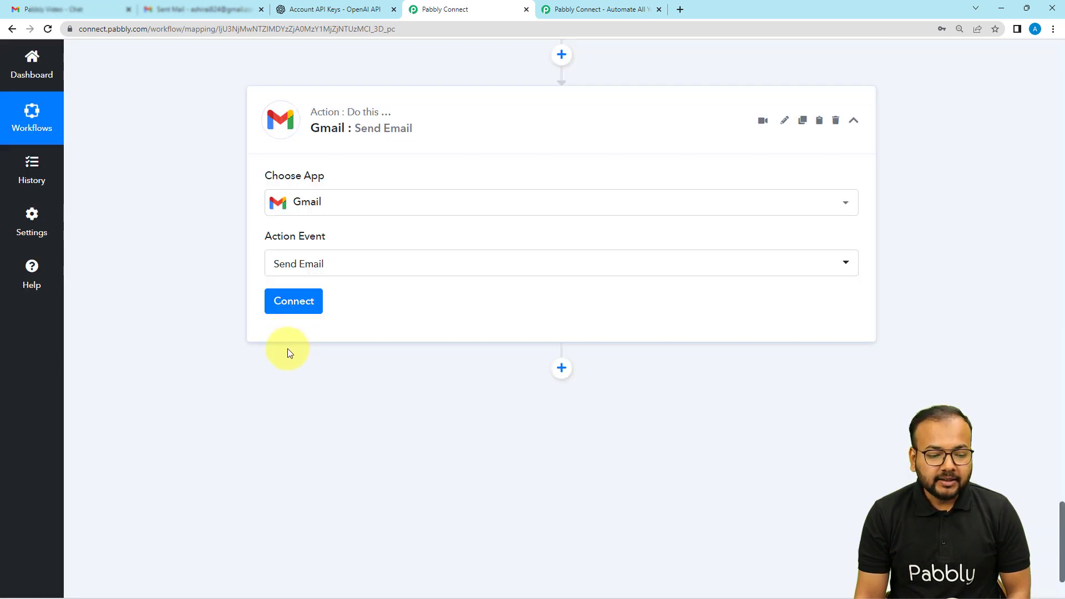
Step: Connect Gmail through a new connection, authorizing the Pabbly Google account to grant Pabbly Connect access
left_click(286, 306)
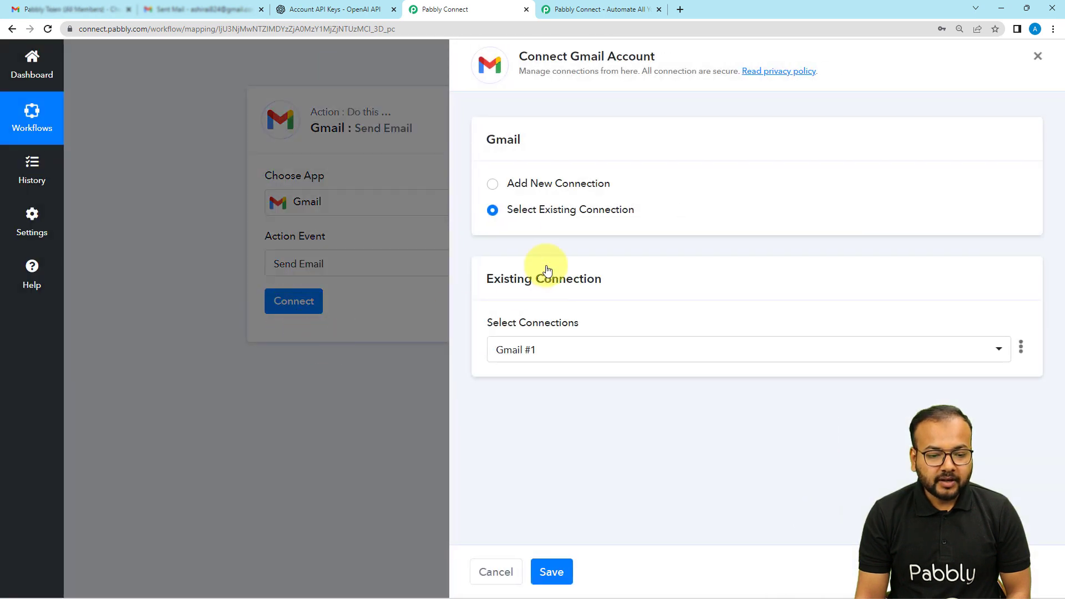
left_click(492, 184)
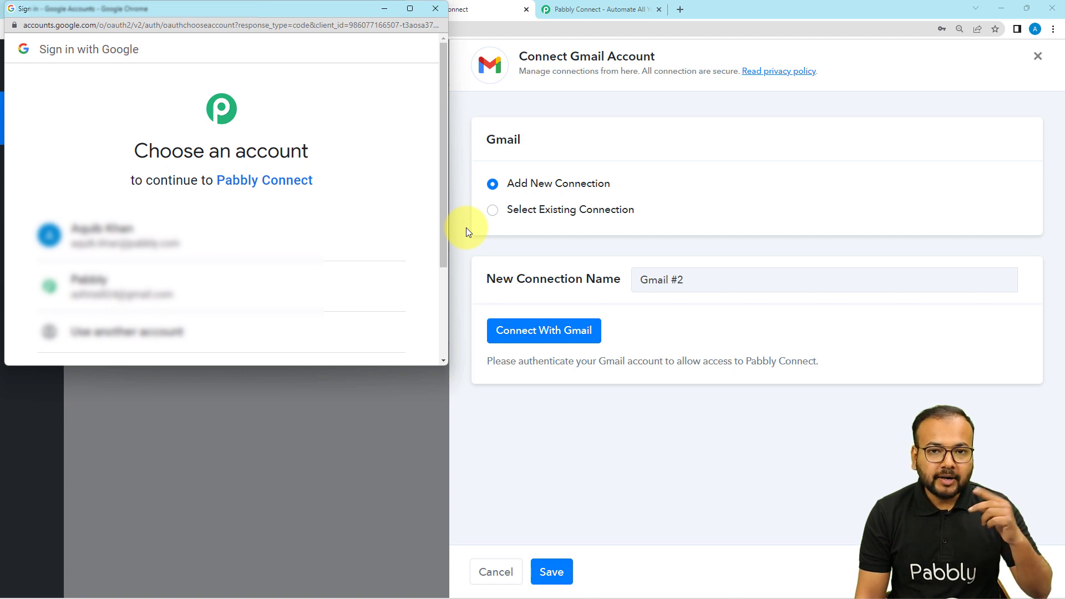
left_click(146, 290)
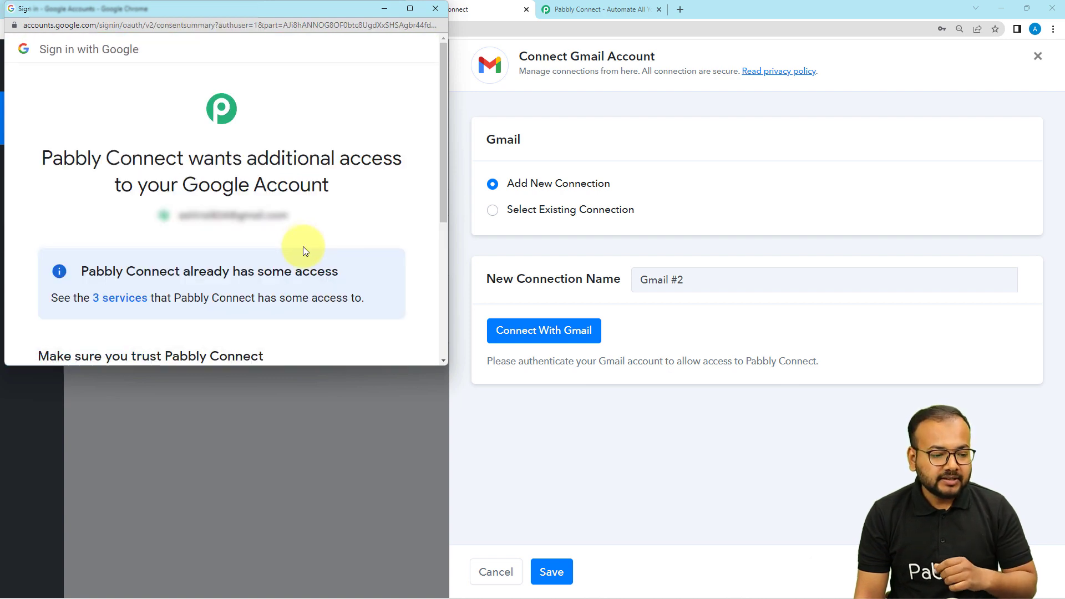
scroll(302, 247, "down", 1)
scroll(301, 234, "down", 3)
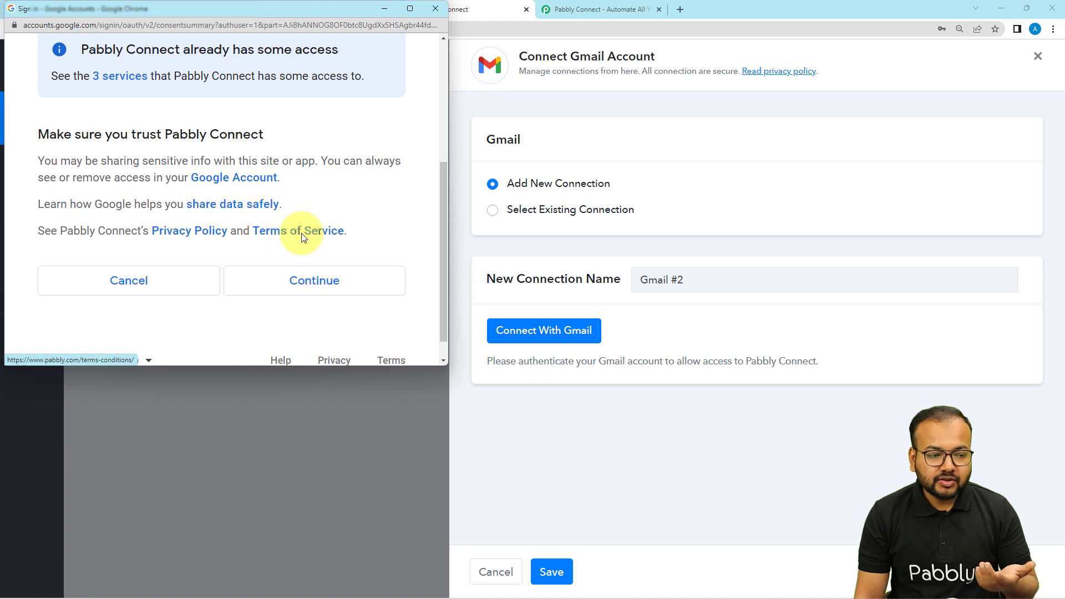
left_click(297, 282)
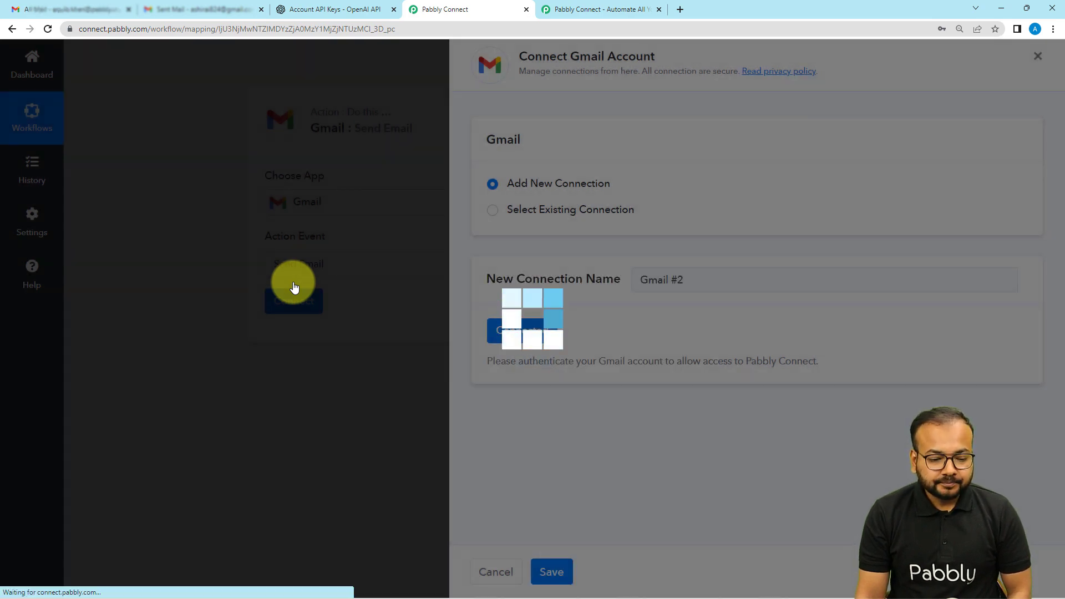
Step: Map the From 0 Address value from the Email Parser step into the recipient email addresses
scroll(201, 297, "down", 4)
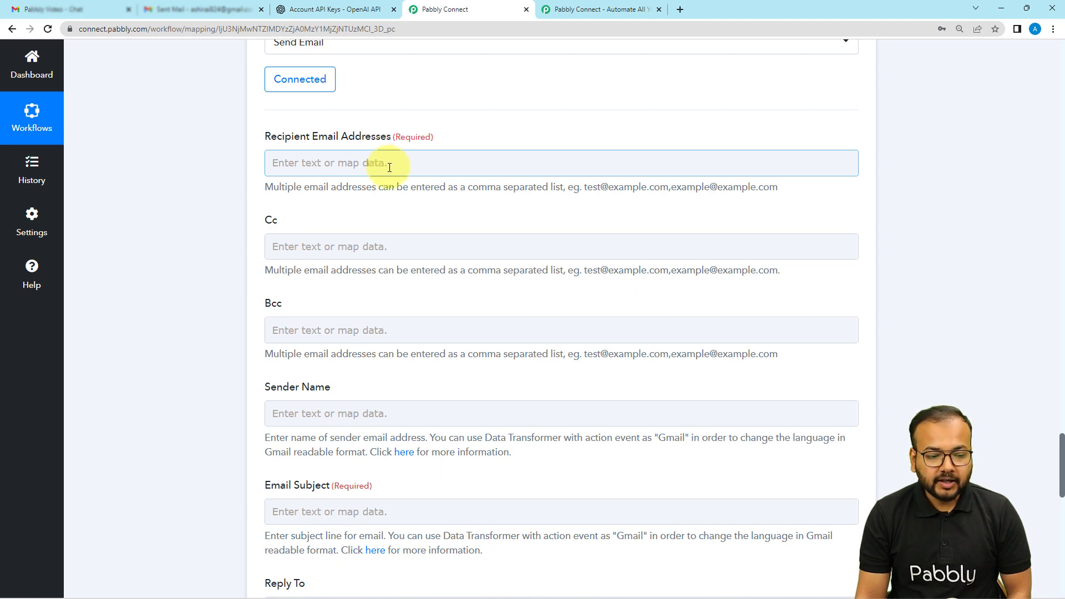
left_click(385, 164)
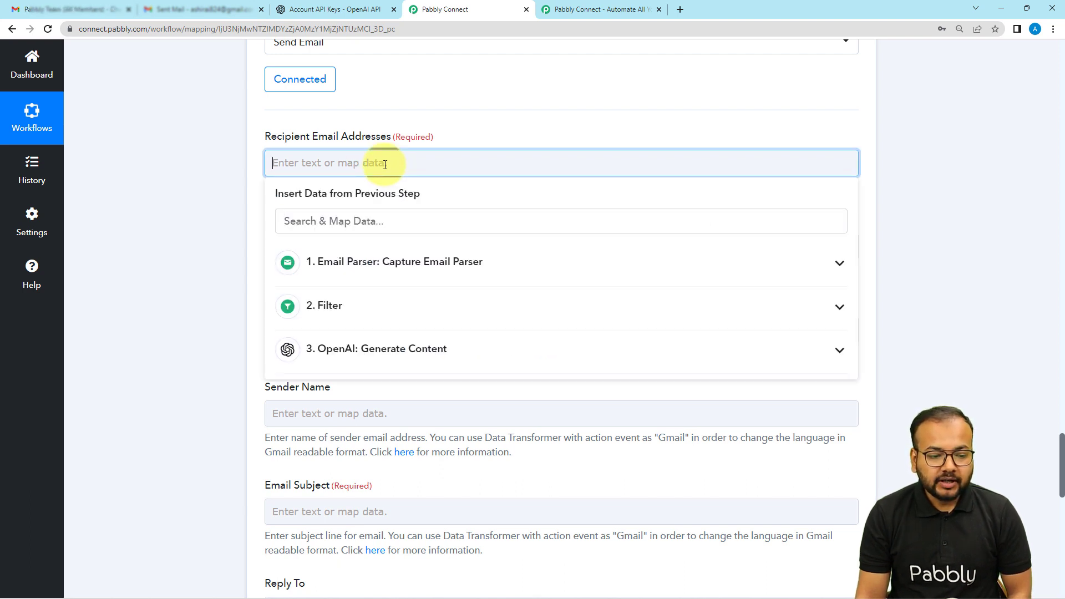
left_click(356, 263)
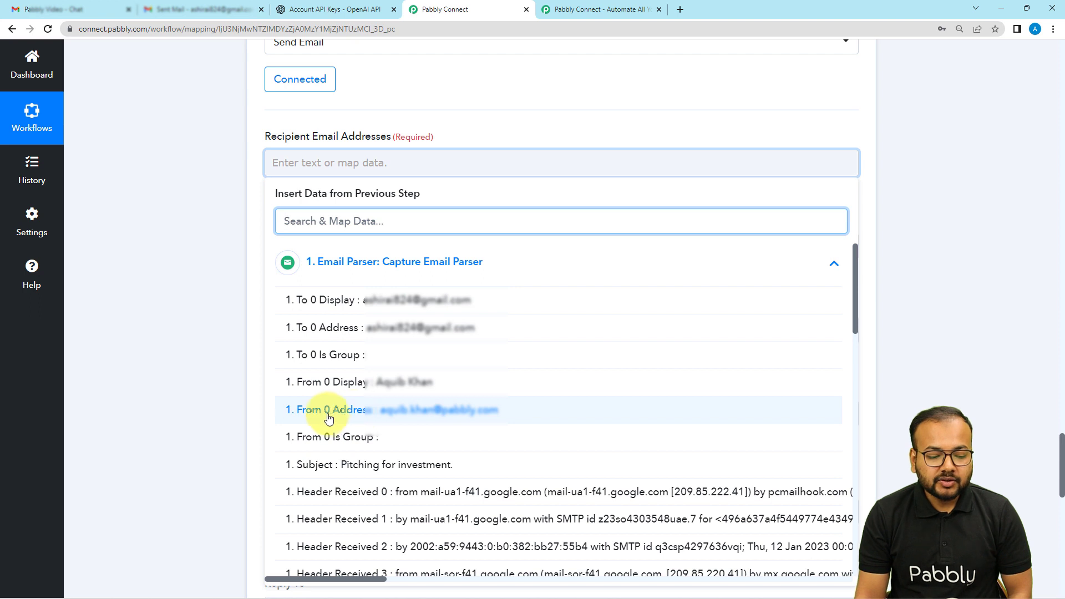
left_click(355, 410)
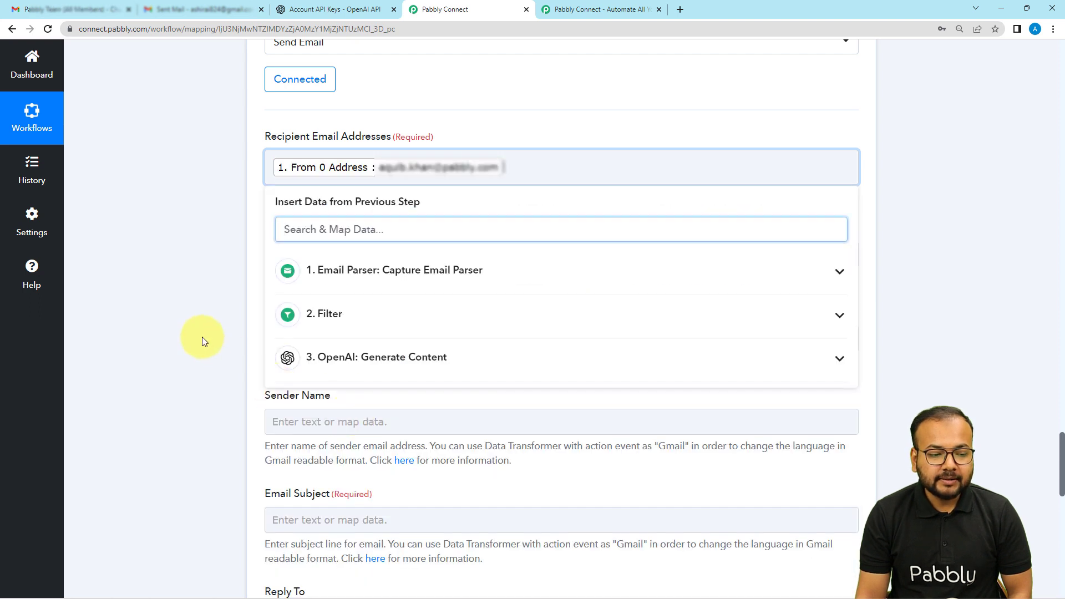
left_click(194, 327)
Step: Enter "Pabbly team." as the sender name of the Gmail message
scroll(193, 328, "down", 2)
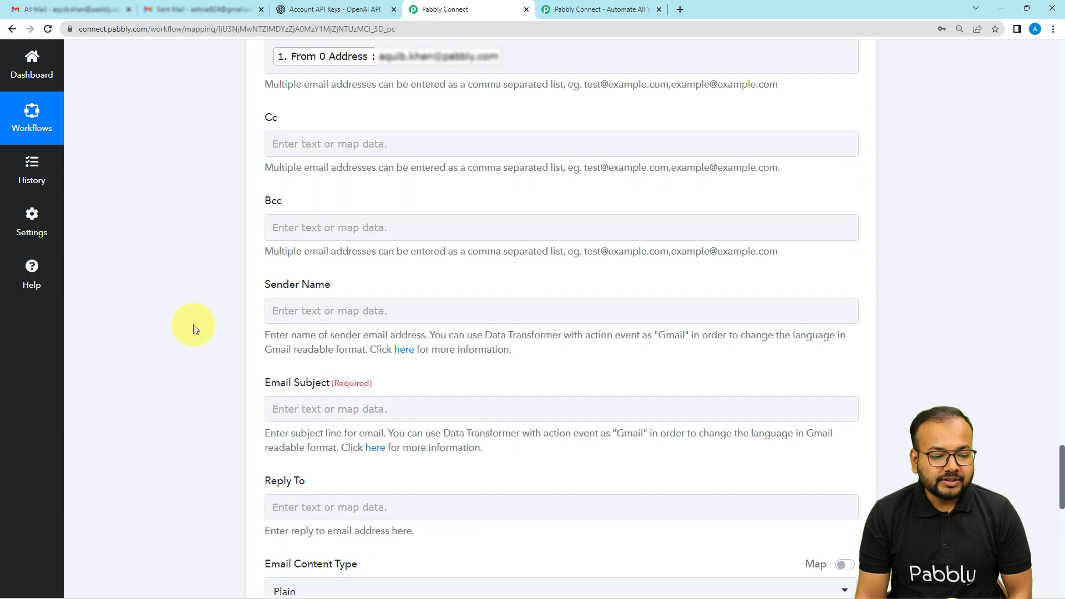
scroll(193, 325, "down", 1)
scroll(193, 324, "down", 1)
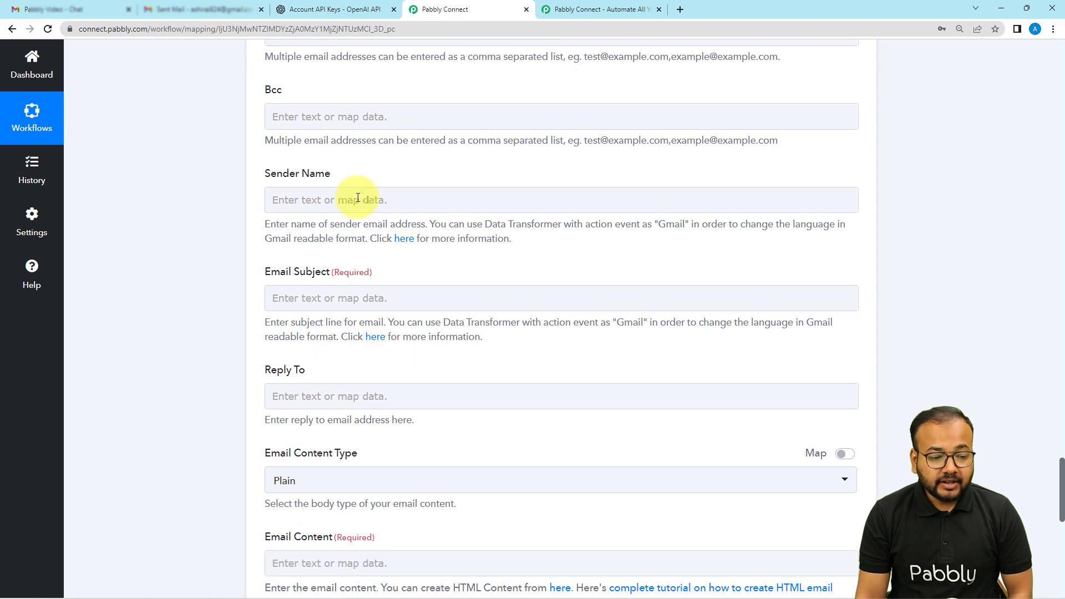
left_click(351, 201)
left_click(357, 198)
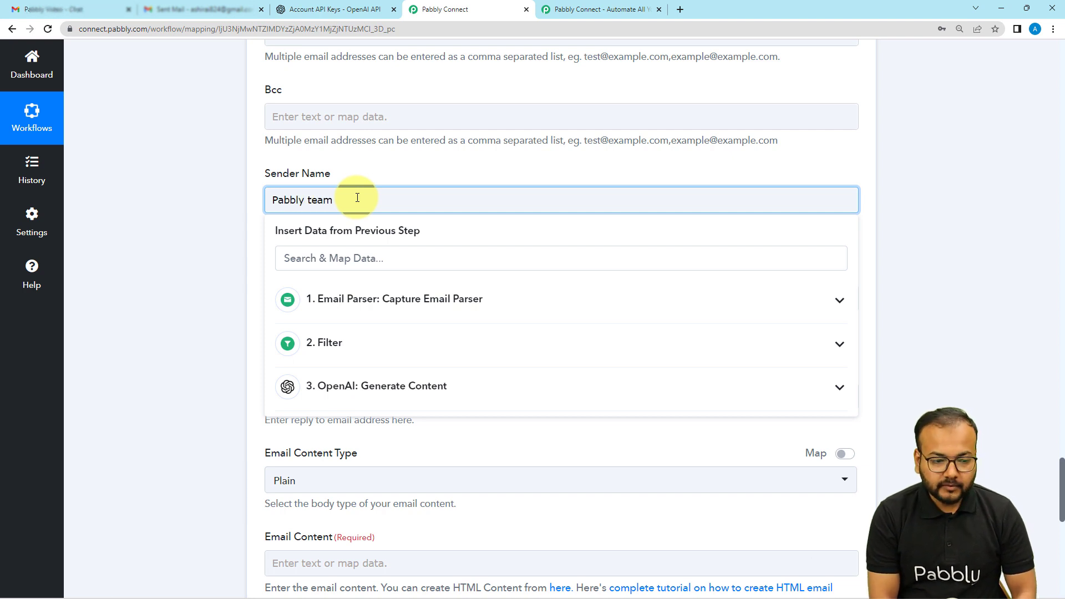
left_click(369, 166)
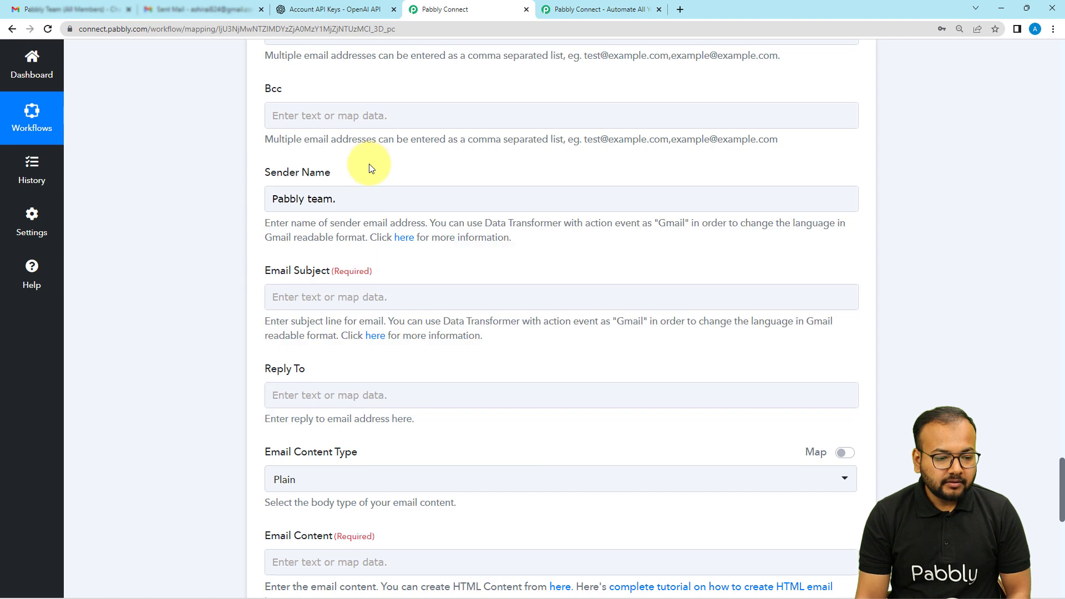
scroll(368, 165, "down", 3)
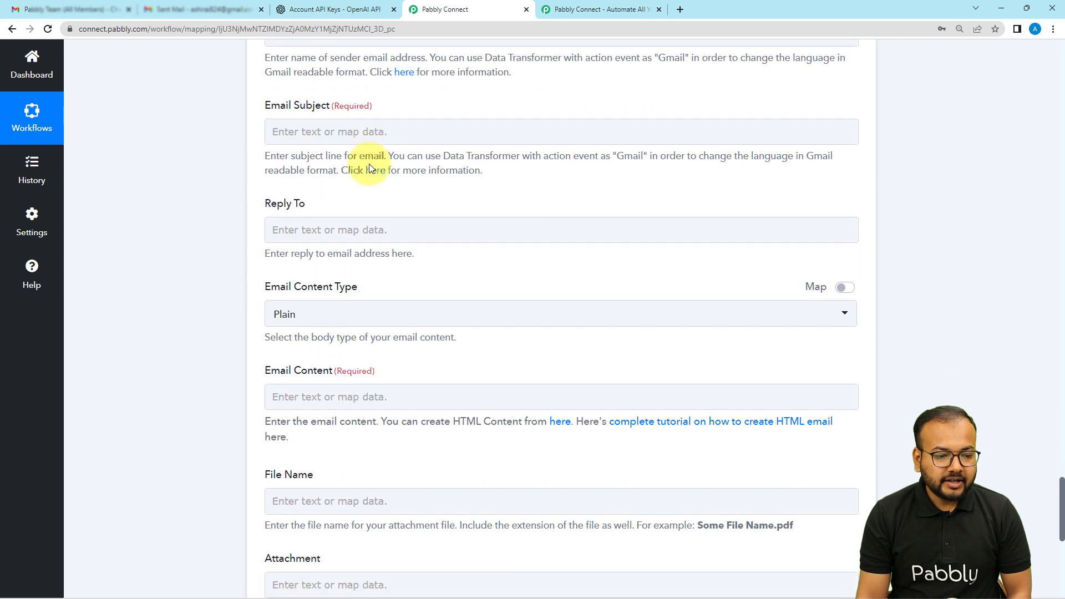
Step: Map the Subject value from the Email Parser step into the email subject of the Gmail message
left_click(386, 132)
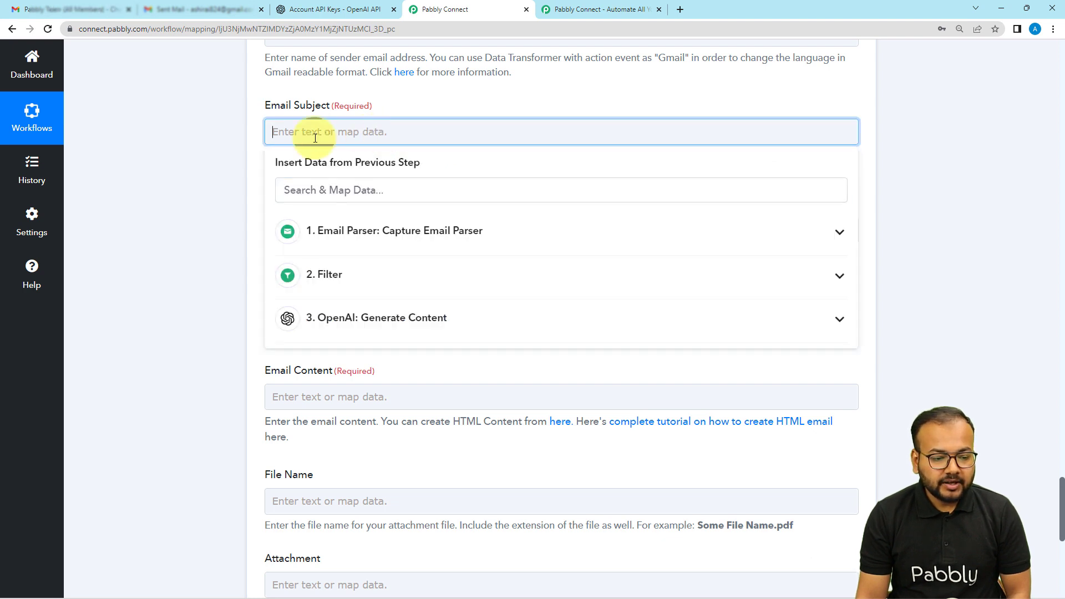
left_click(333, 236)
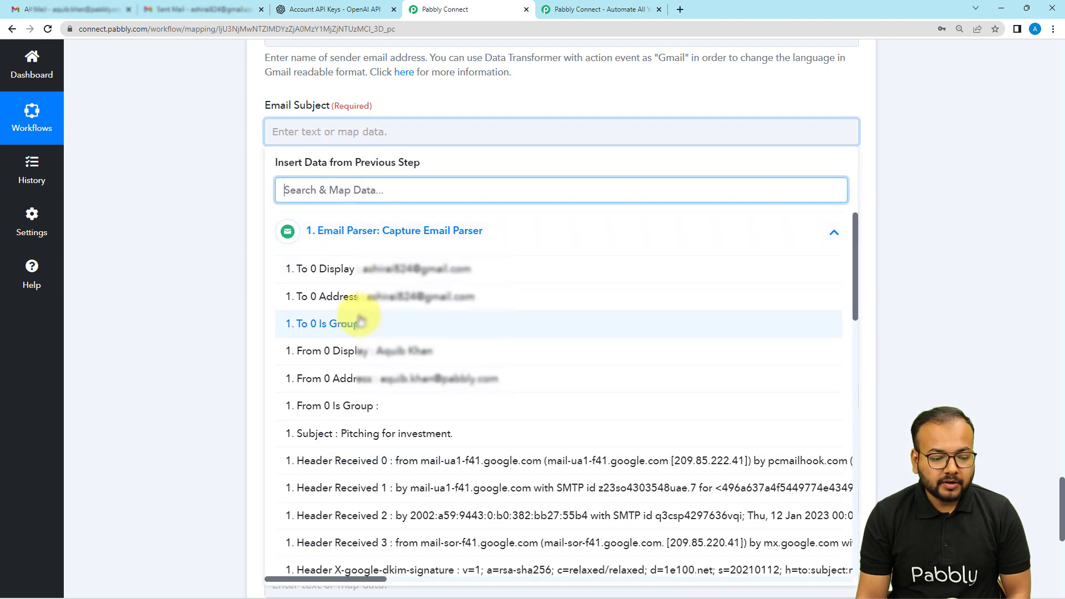
left_click(367, 433)
left_click(221, 264)
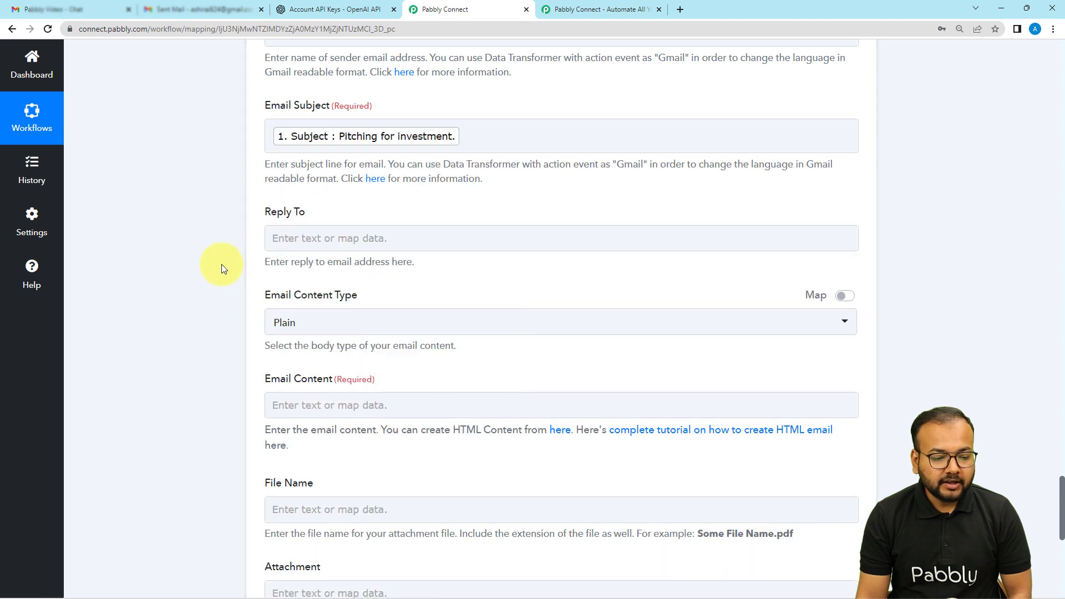
Step: Select Plain as the email content type of the Gmail message
scroll(222, 264, "down", 3)
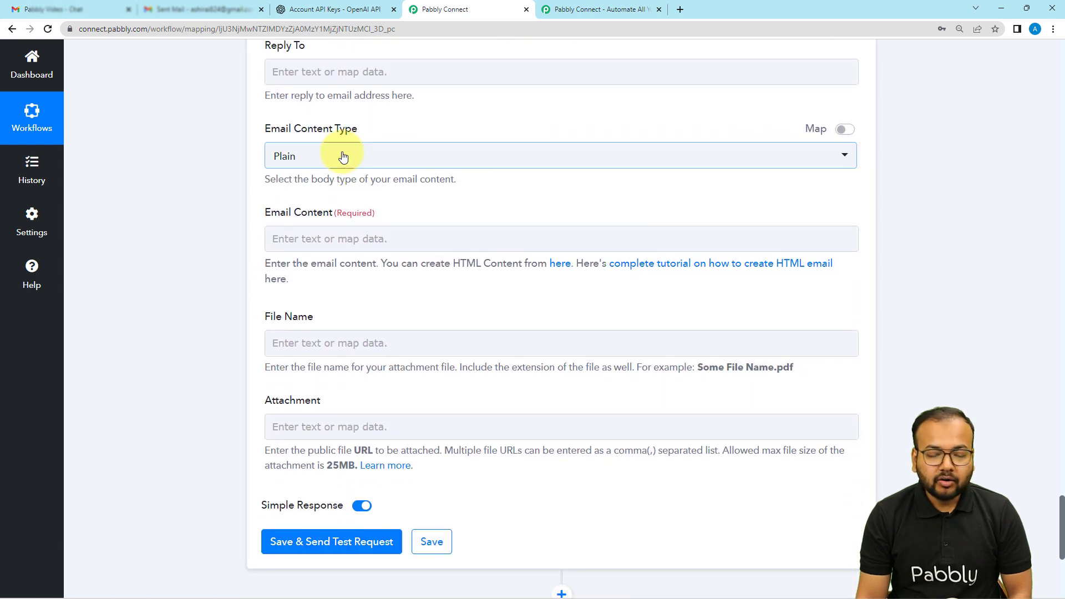
left_click(343, 157)
left_click(286, 216)
left_click(320, 239)
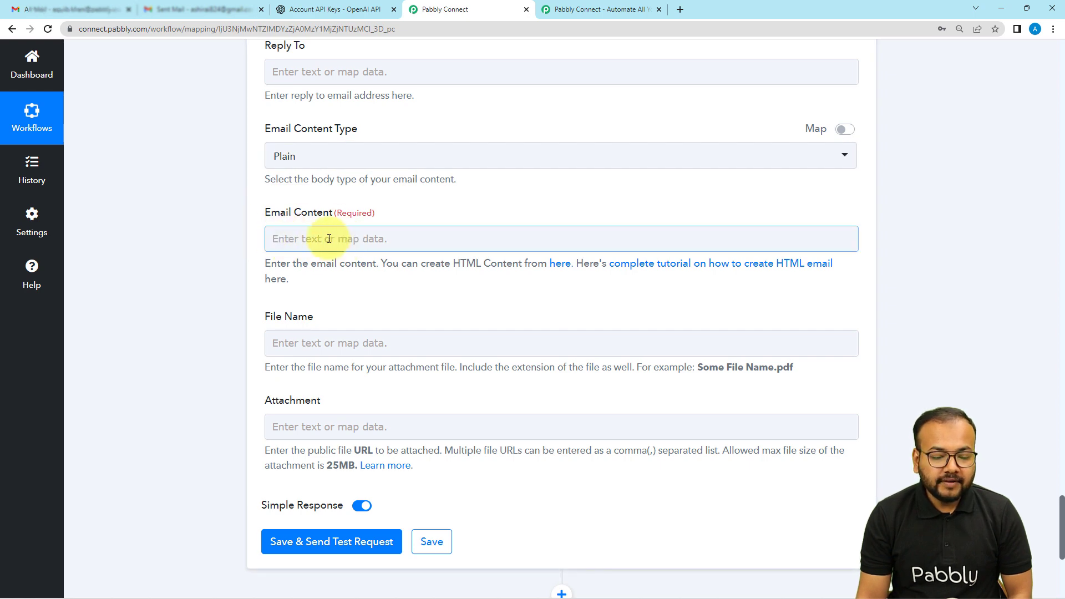
Step: Add a Text Formatter by Pabbly action between the OpenAI and Gmail steps
scroll(211, 205, "up", 10)
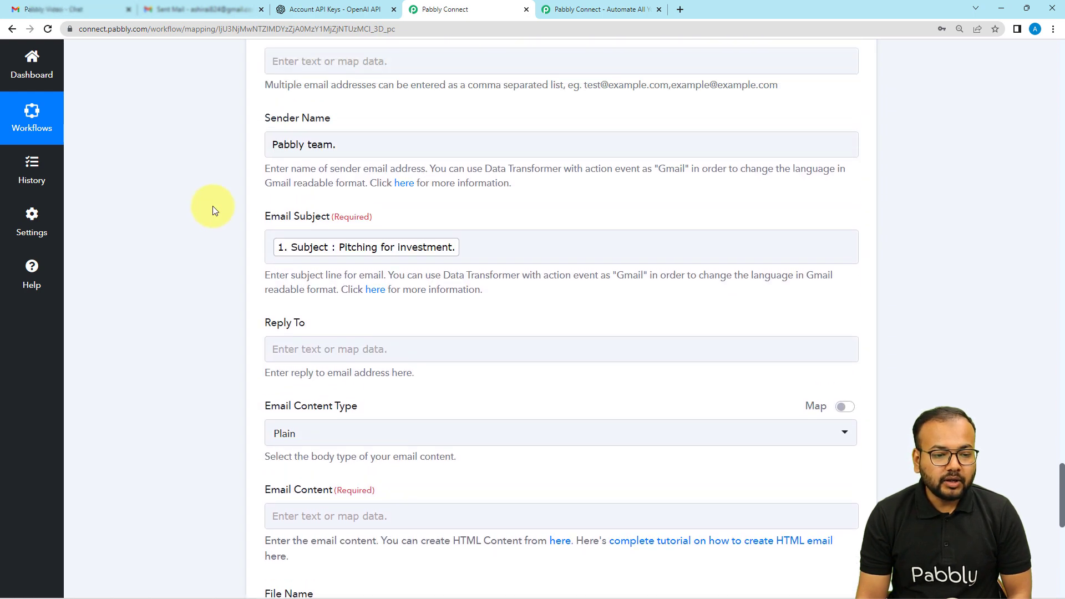
scroll(212, 205, "up", 15)
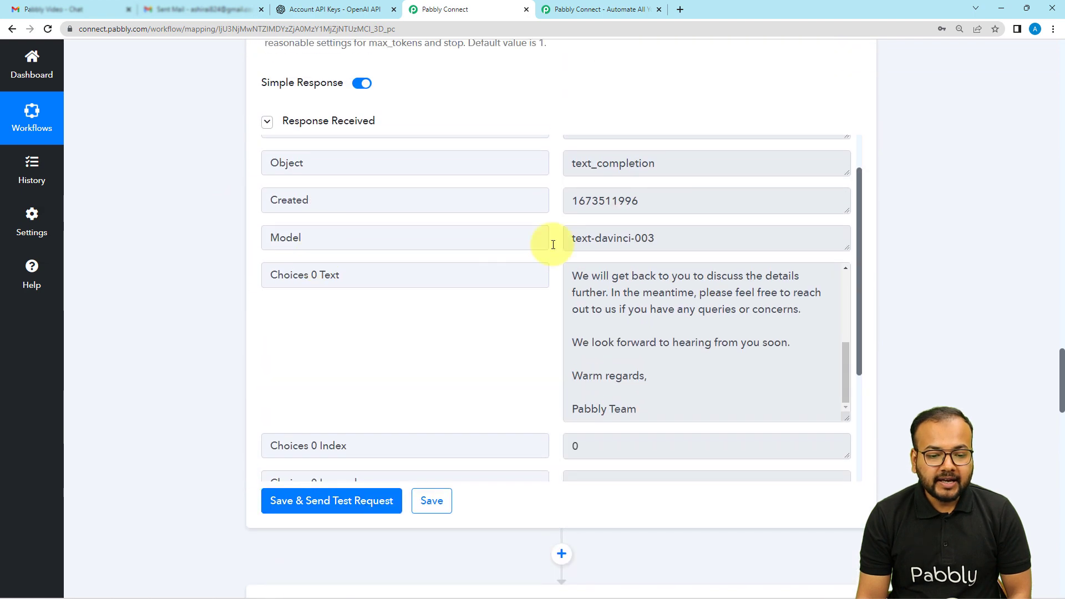
scroll(645, 325, "up", 3)
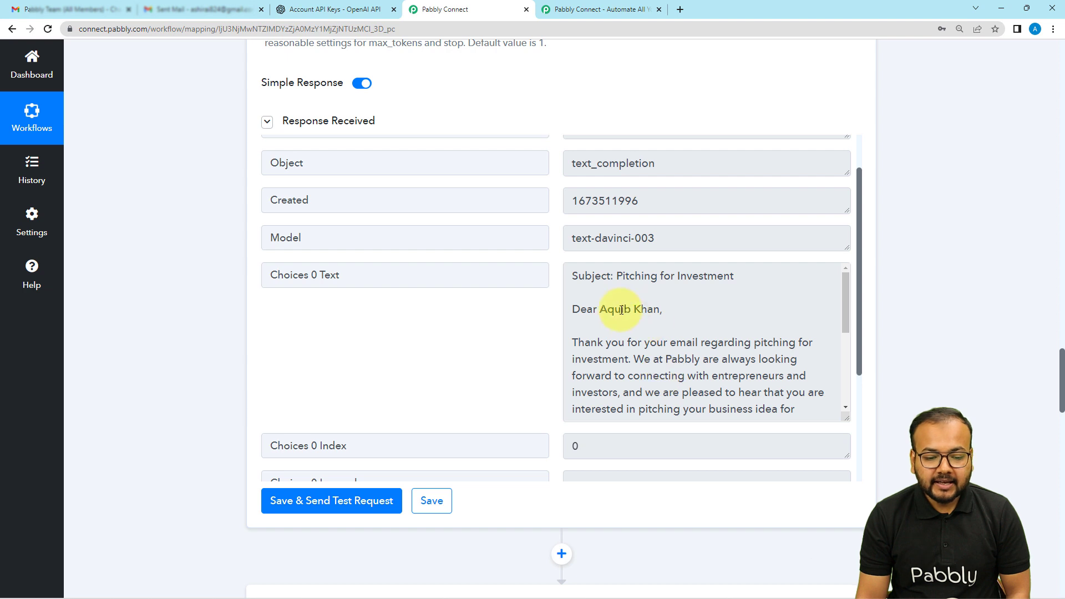
scroll(244, 325, "down", 3)
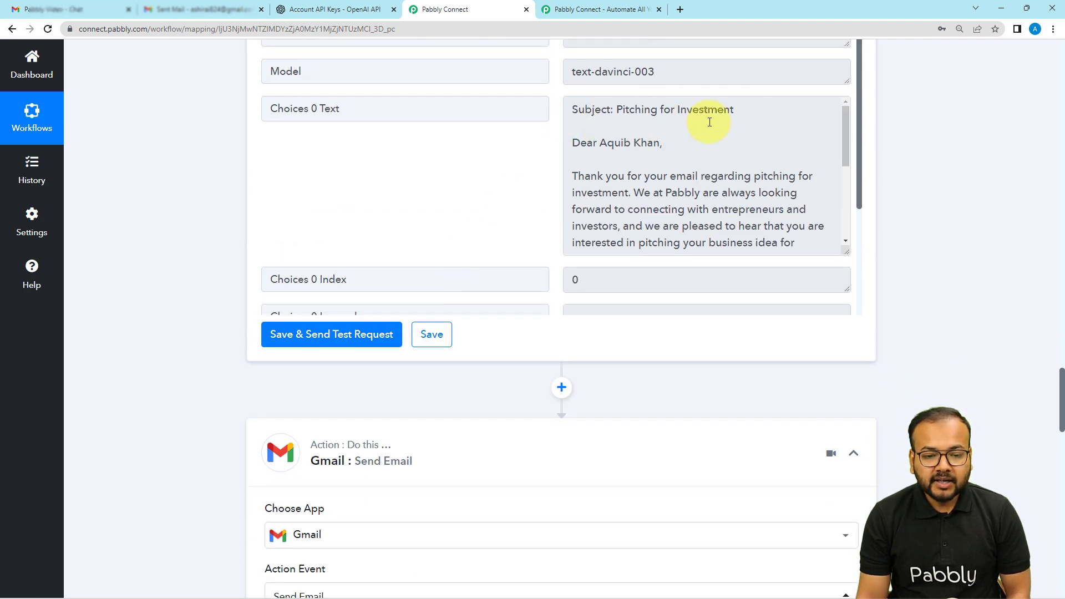
scroll(709, 122, "down", 2)
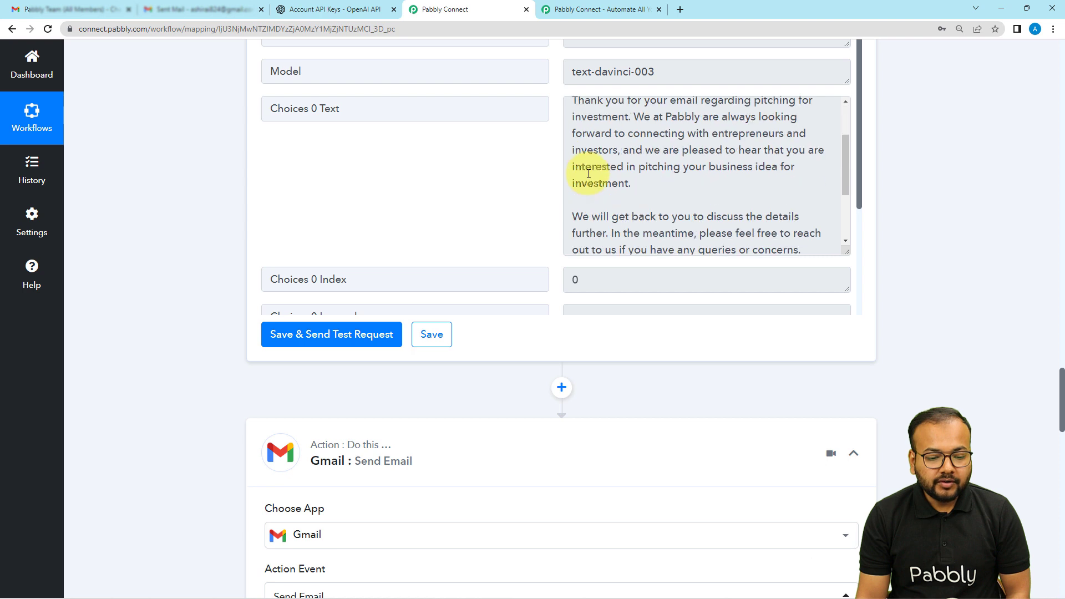
left_click(560, 389)
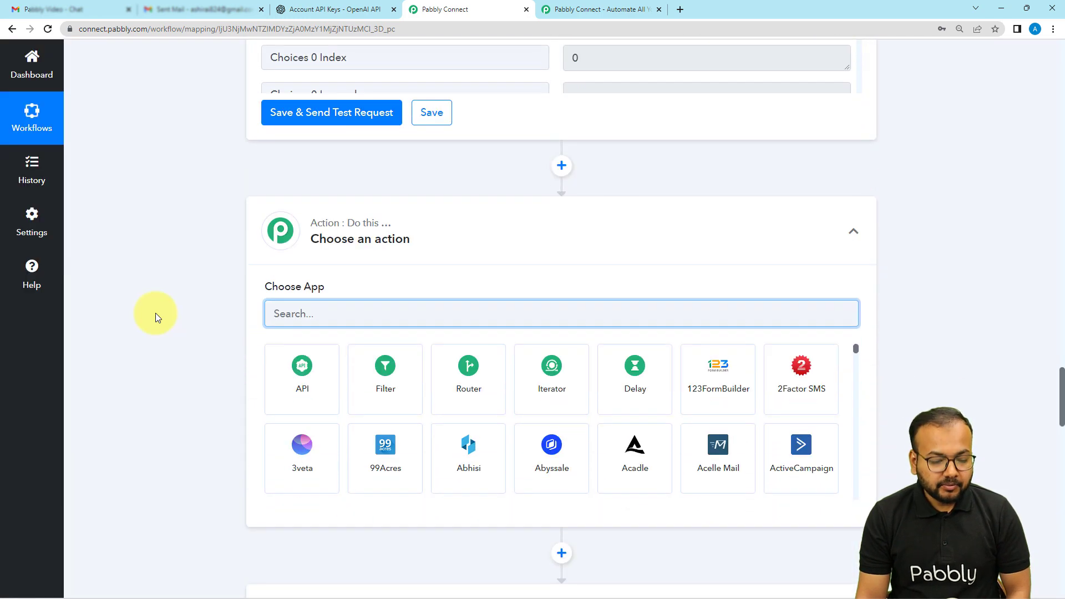
type("text")
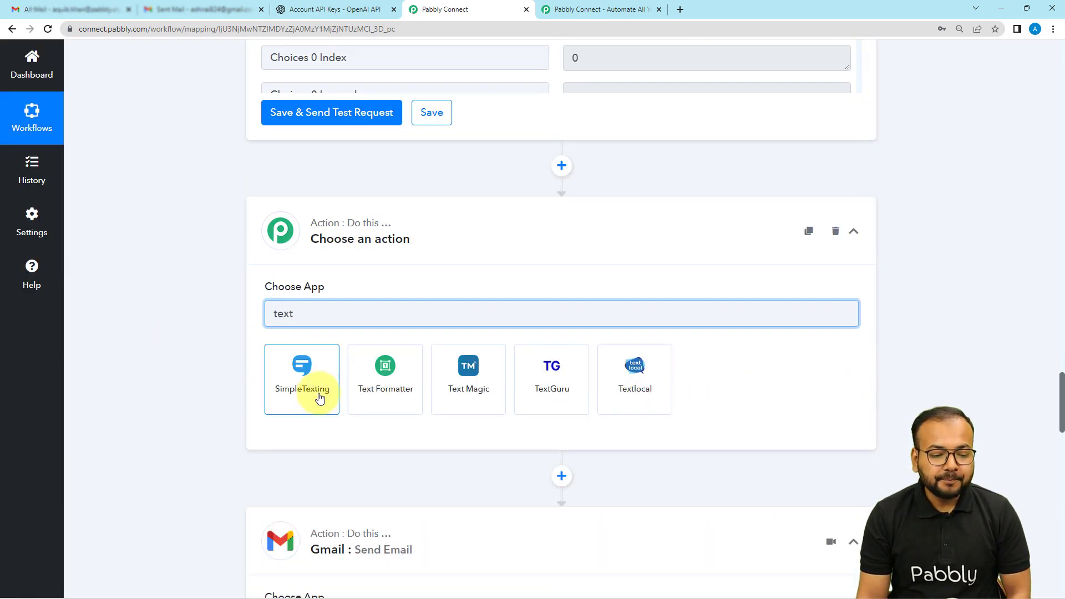
left_click(369, 389)
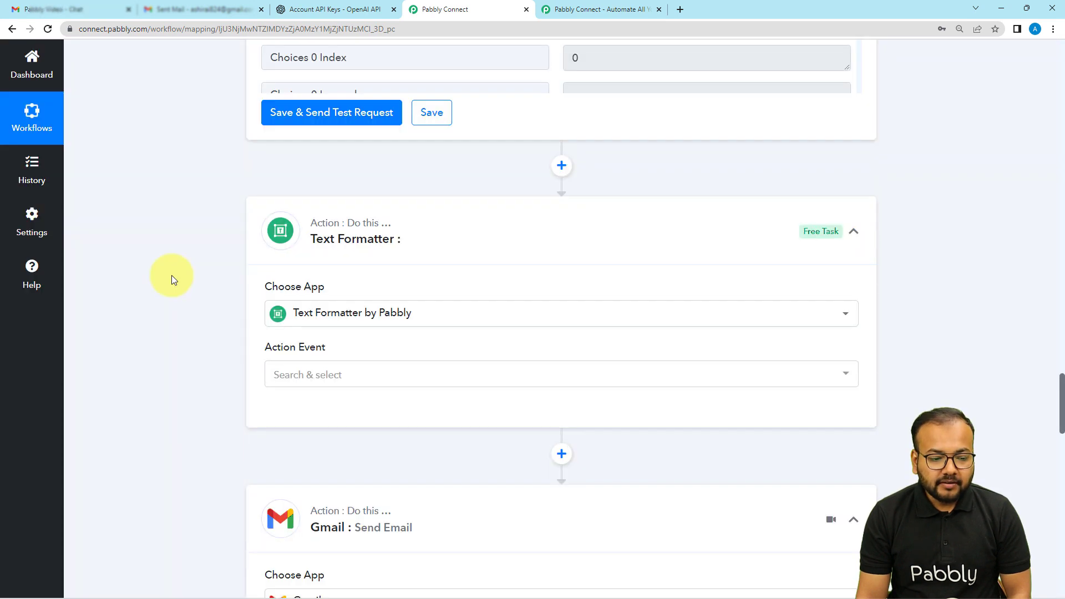
Step: Choose Split Text as the Text Formatter's action event and connect it
scroll(171, 276, "down", 3)
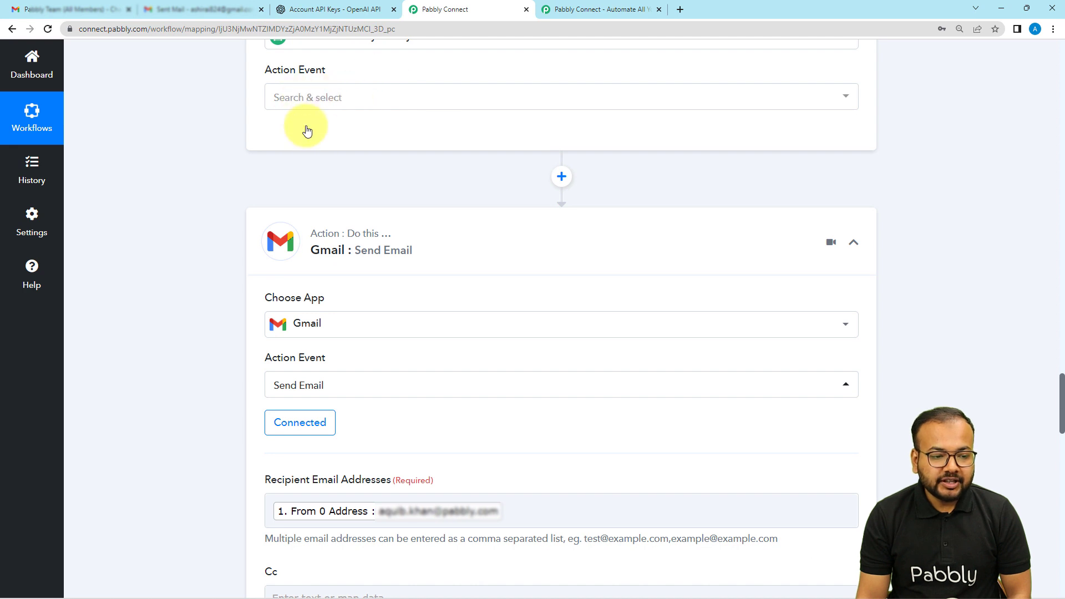
scroll(305, 125, "up", 2)
left_click(301, 209)
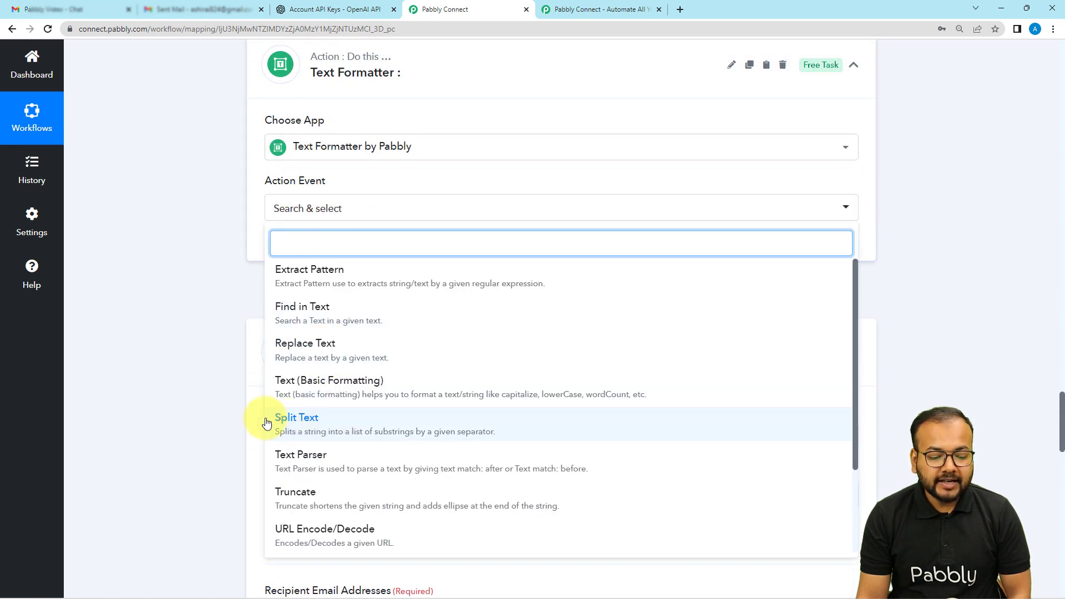
left_click(289, 425)
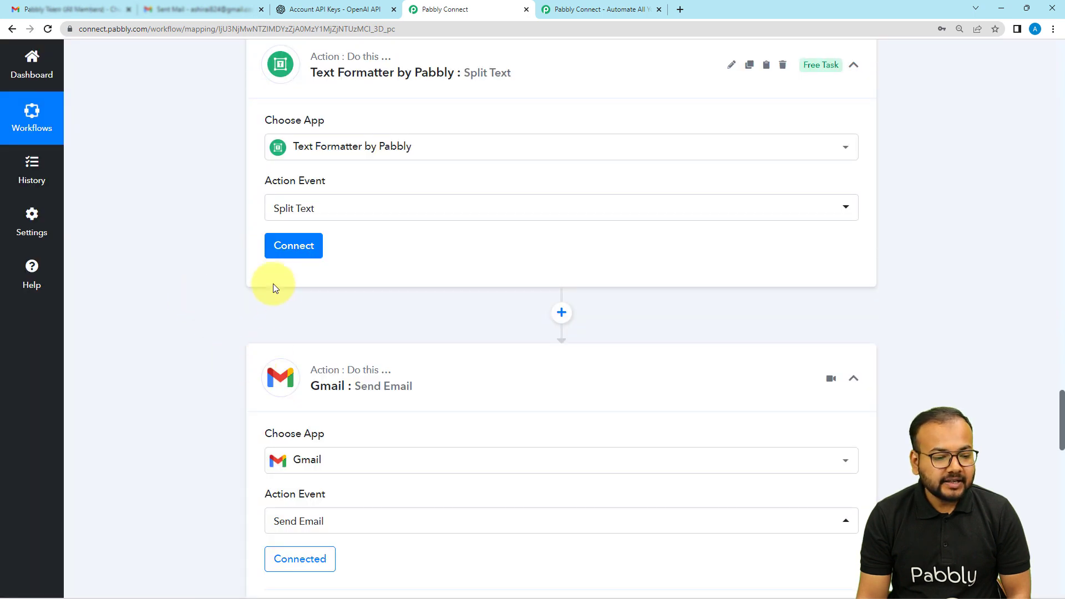
left_click(271, 246)
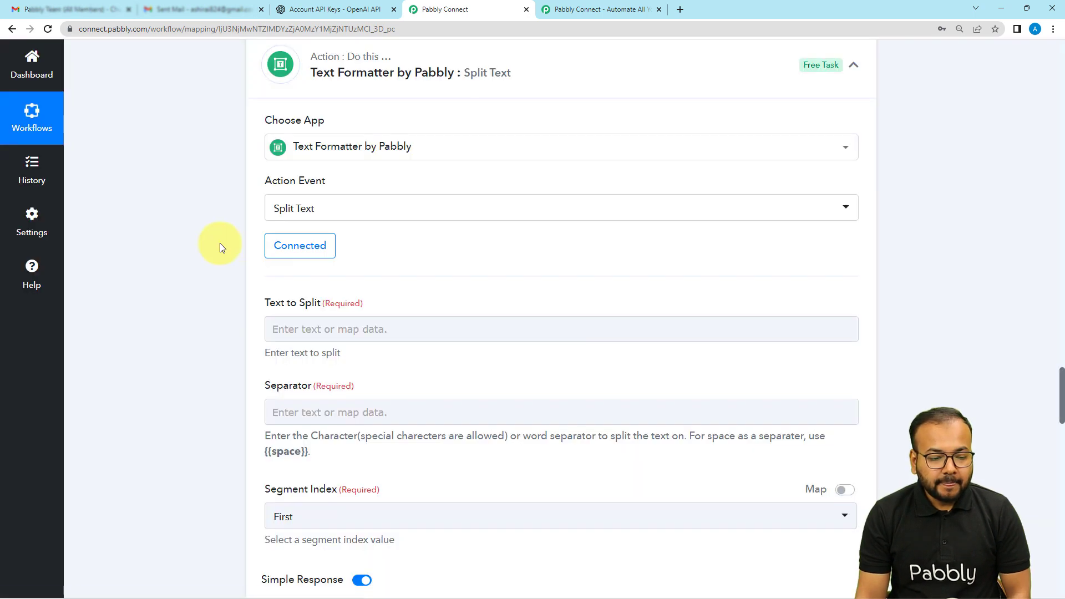
Step: Map the Choices 0 Text value from the OpenAI step as the text to split
scroll(220, 246, "down", 3)
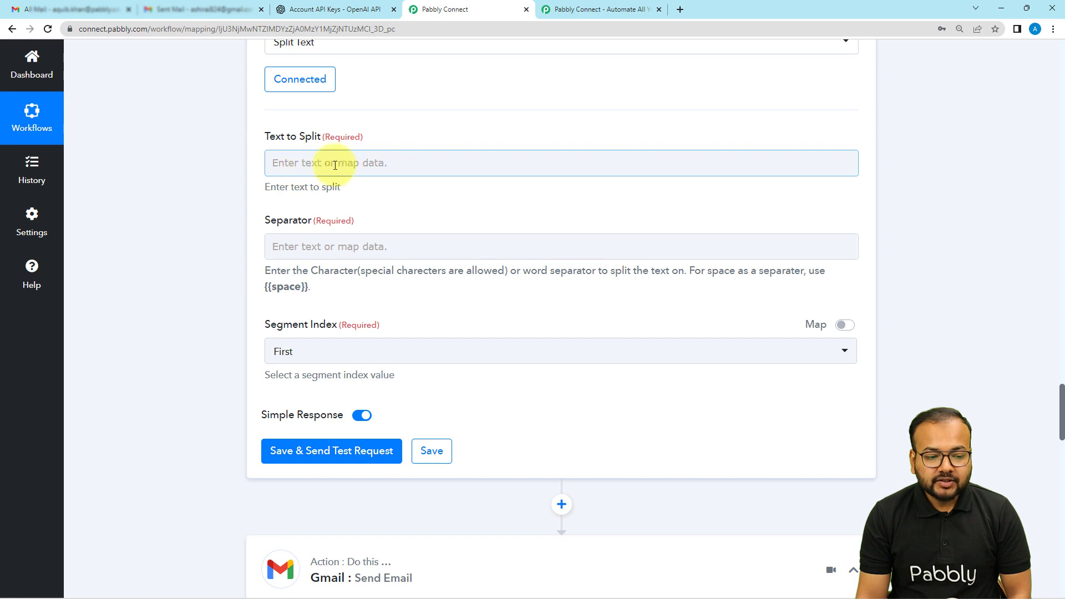
scroll(447, 205, "up", 8)
scroll(594, 159, "up", 10)
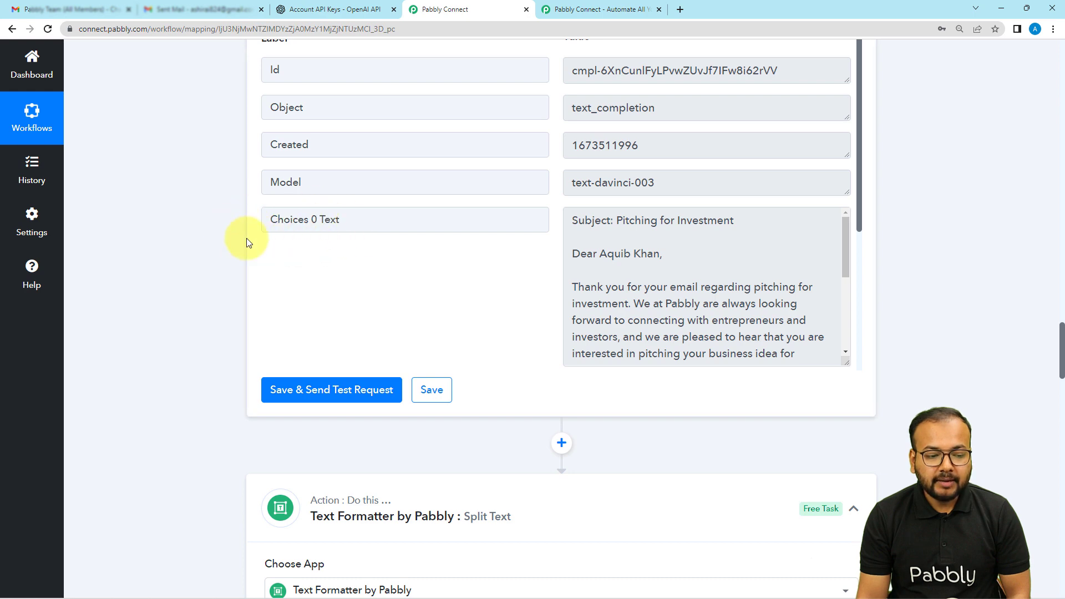
scroll(148, 251, "down", 10)
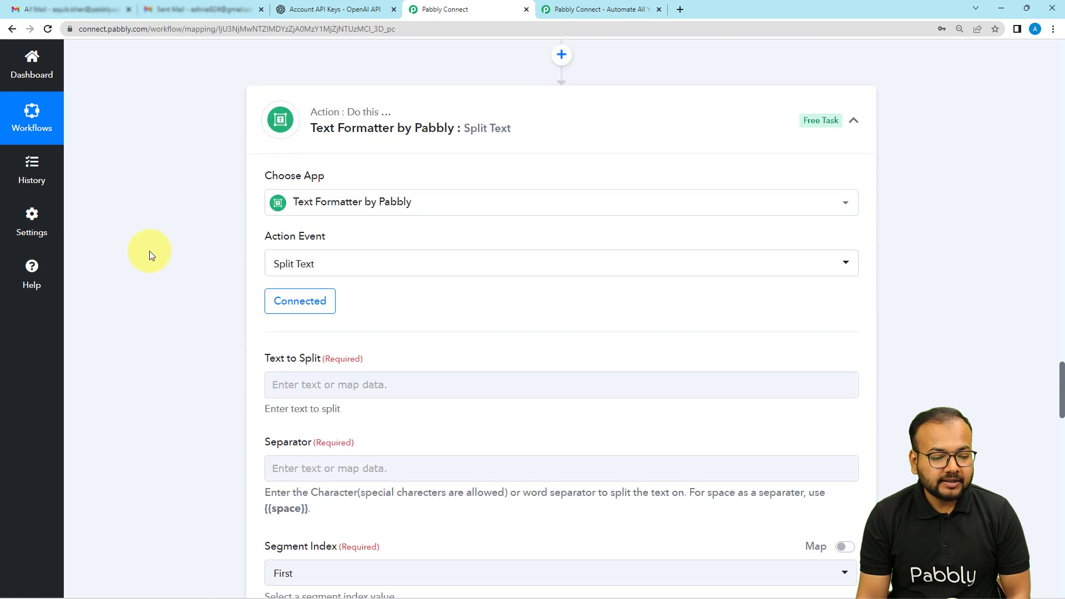
left_click(280, 218)
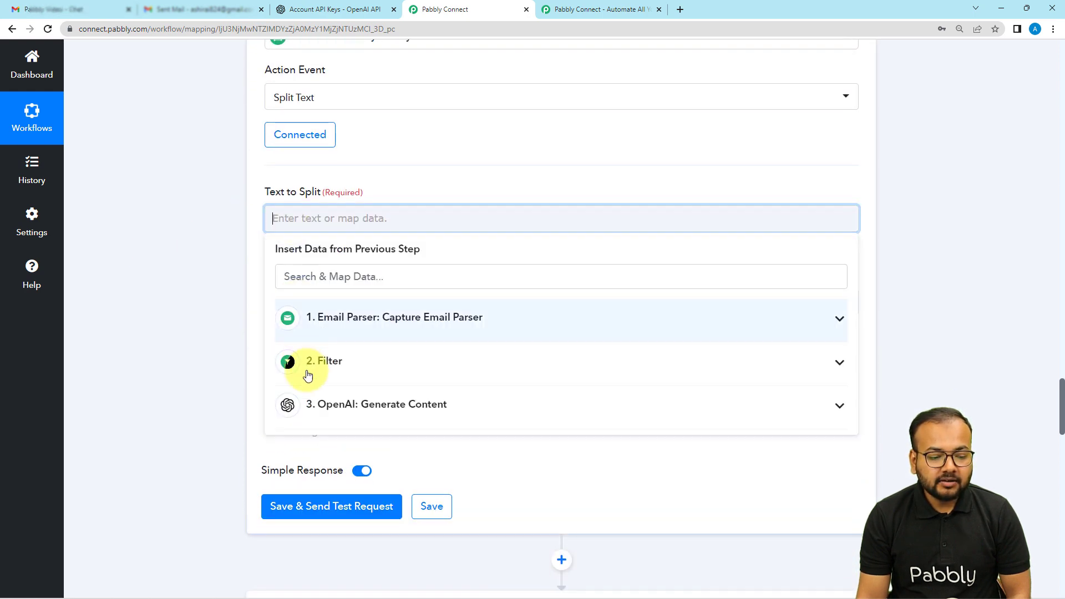
left_click(314, 420)
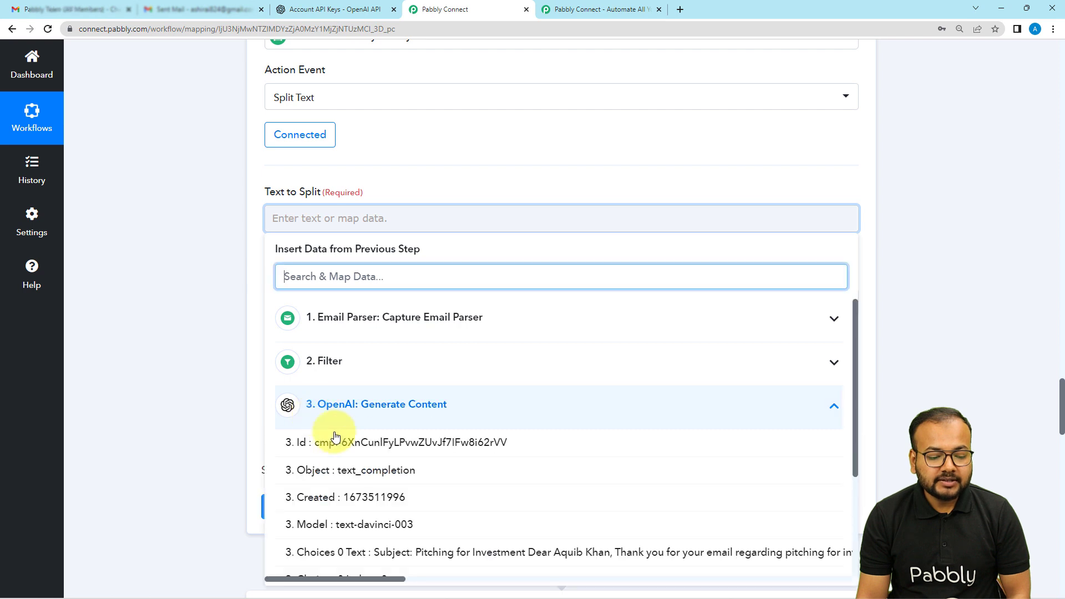
left_click(349, 550)
left_click(157, 274)
Step: Examine the subject line in the OpenAI response, the prompt, and the subject captured by the Email Parser for a suitable separator
scroll(158, 274, "down", 2)
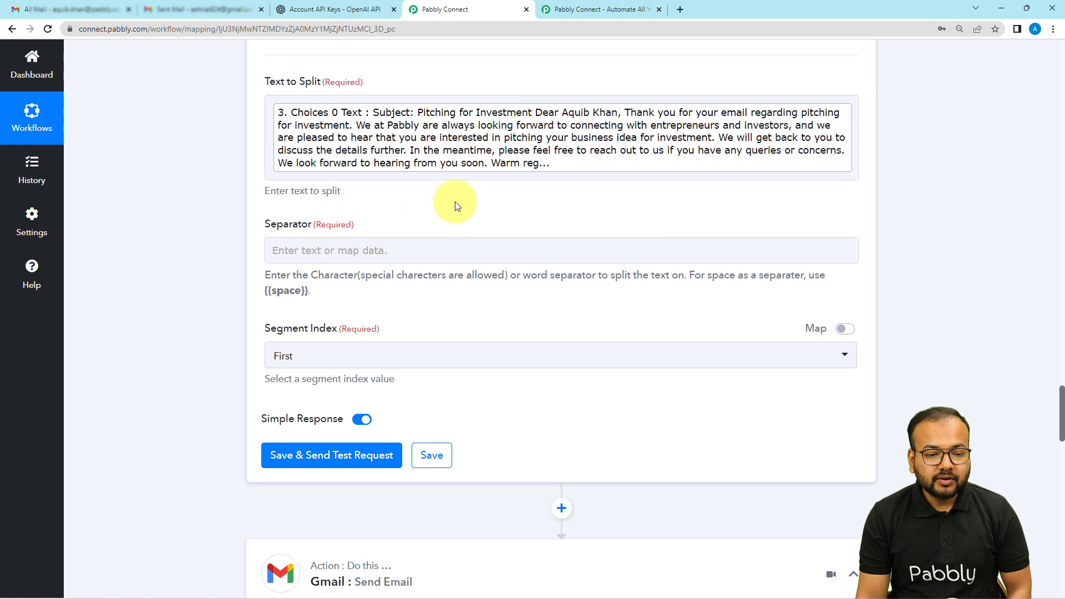
scroll(455, 202, "up", 9)
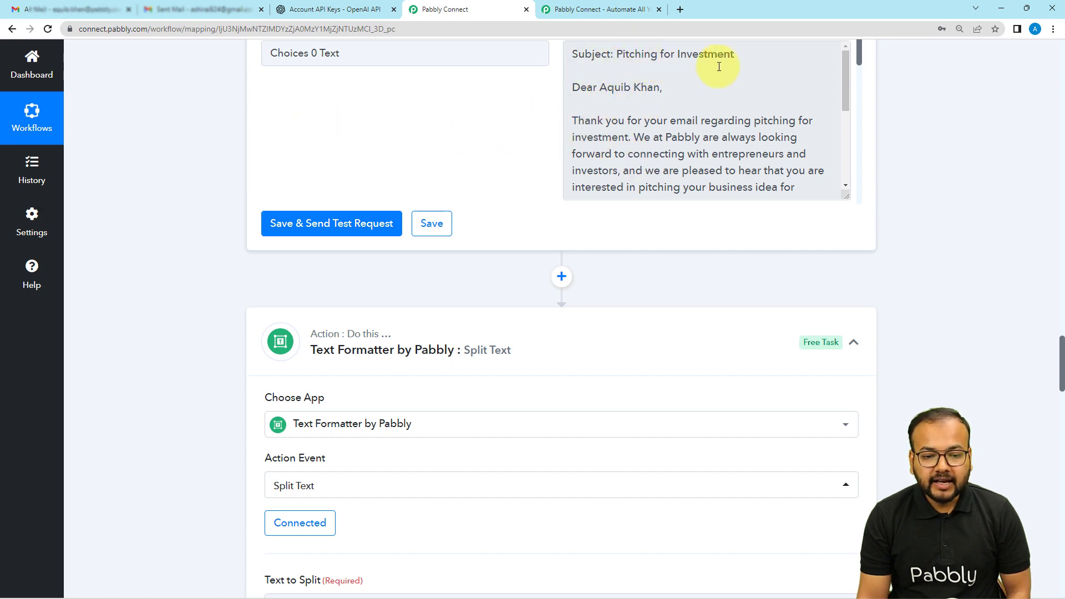
scroll(357, 155, "up", 8)
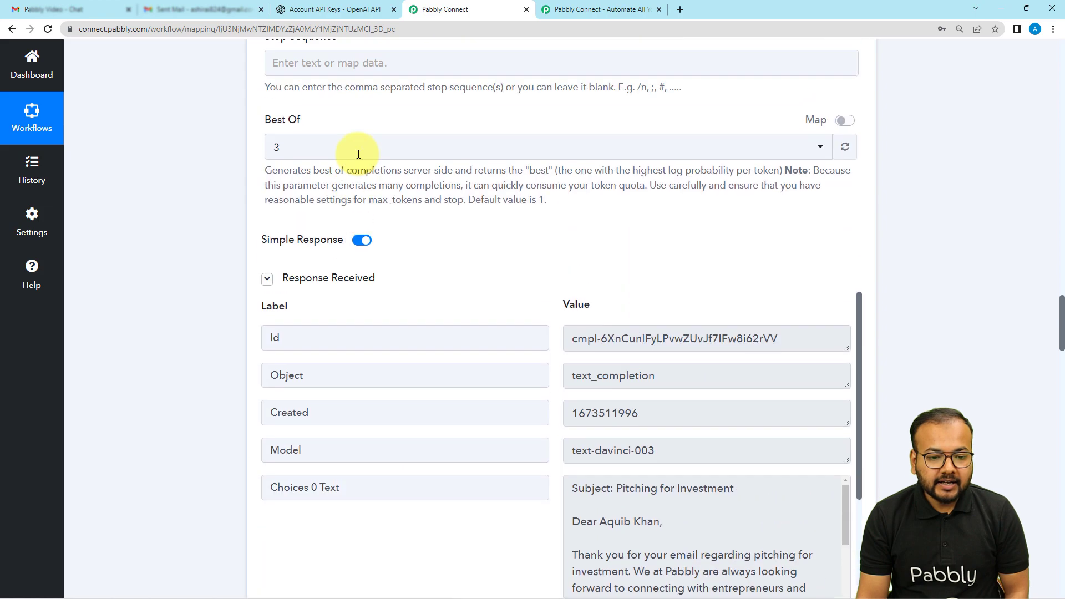
scroll(358, 154, "up", 11)
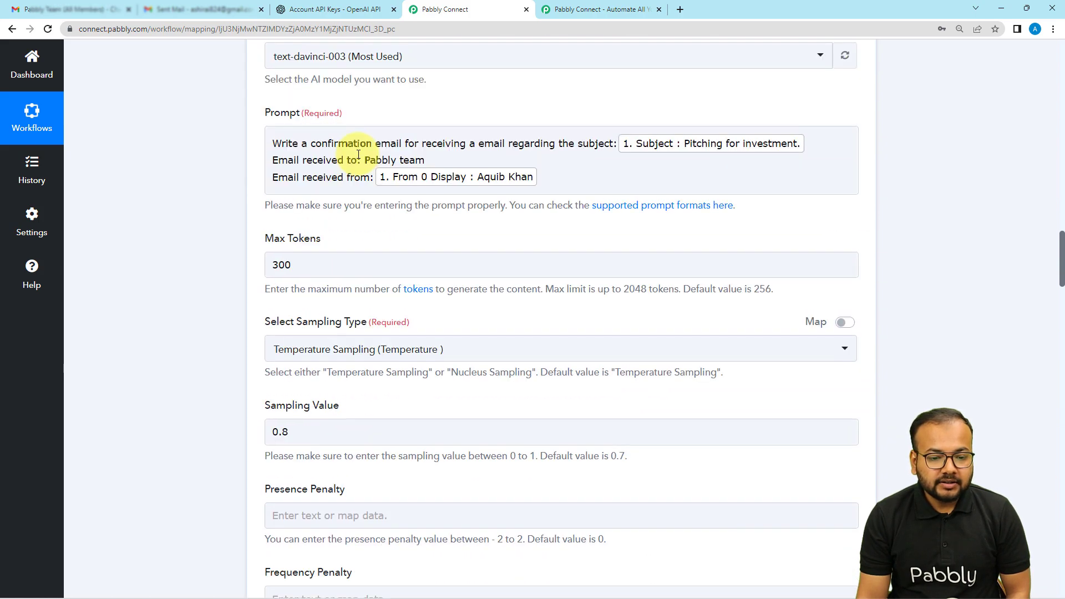
scroll(579, 118, "up", 9)
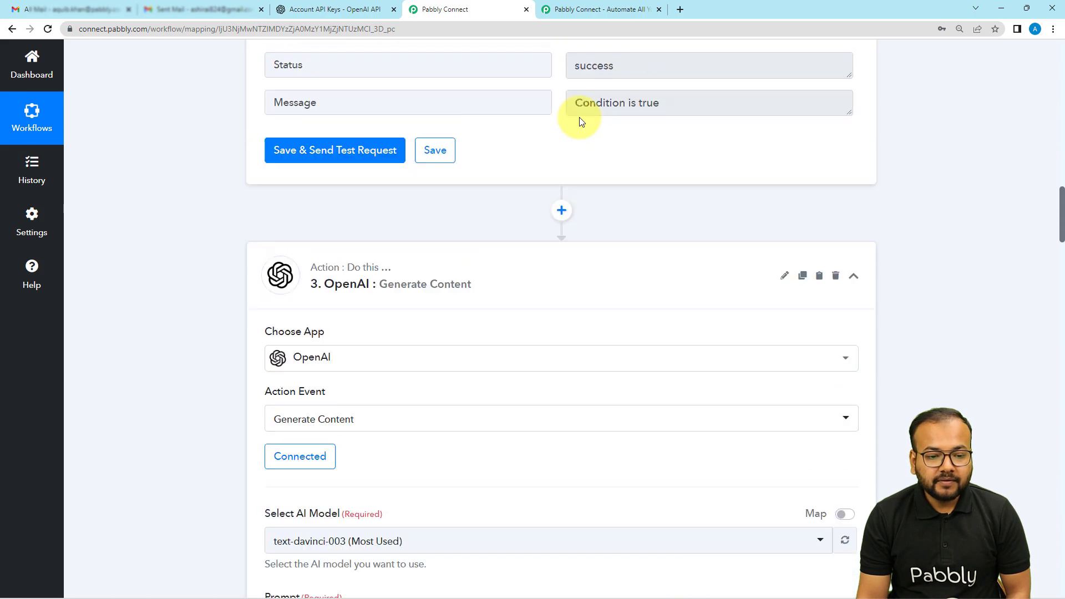
scroll(579, 117, "up", 15)
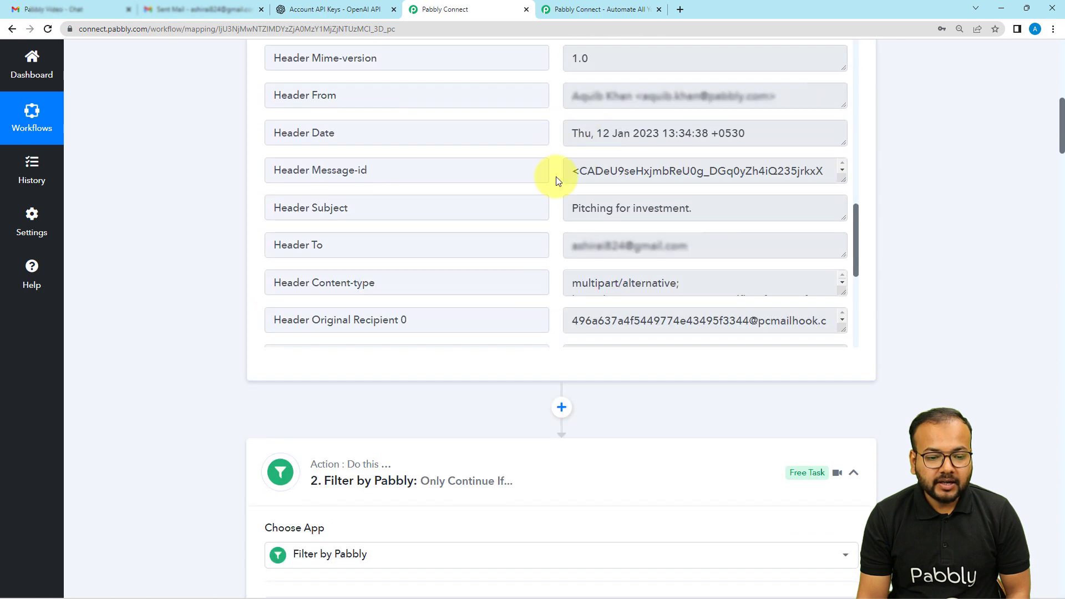
scroll(555, 176, "up", 1)
scroll(120, 241, "down", 2)
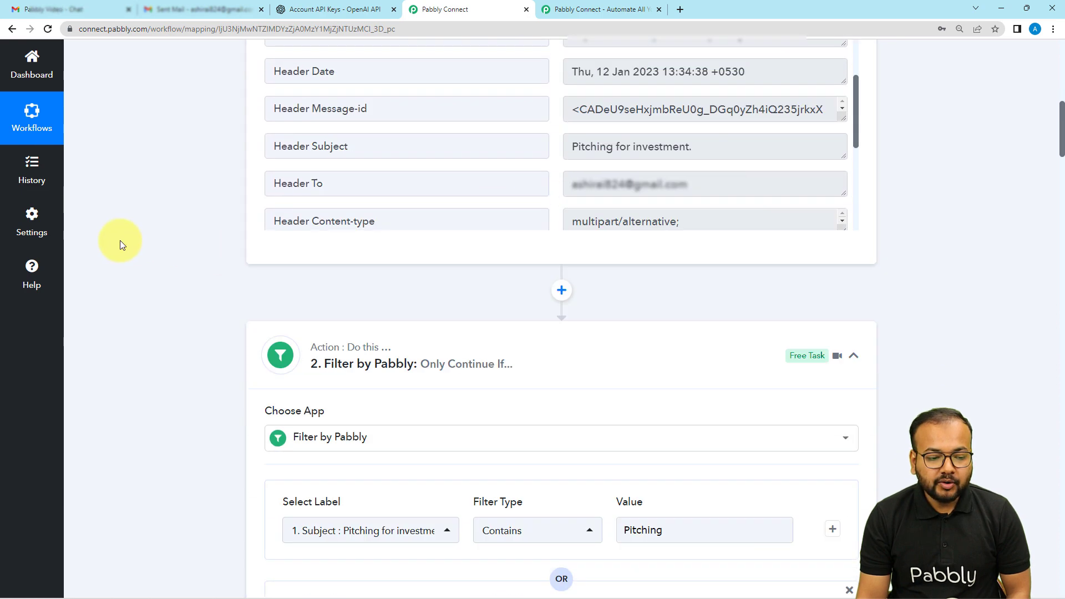
scroll(120, 241, "down", 17)
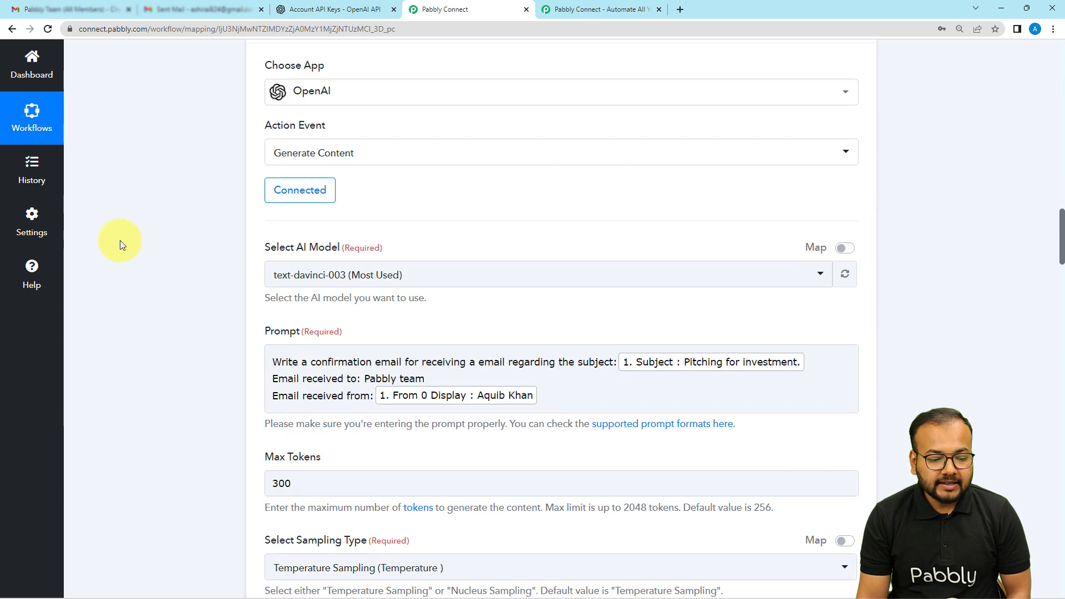
scroll(120, 240, "down", 18)
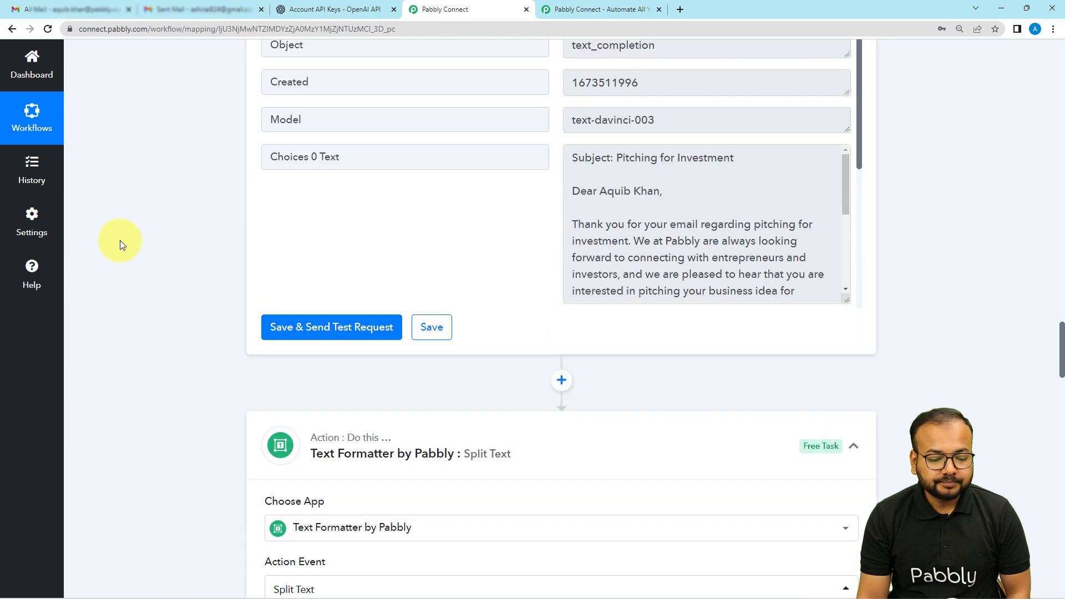
scroll(120, 240, "down", 12)
Step: Map the Subject value from the Email Parser step as the separator of the Split Text action
left_click(293, 194)
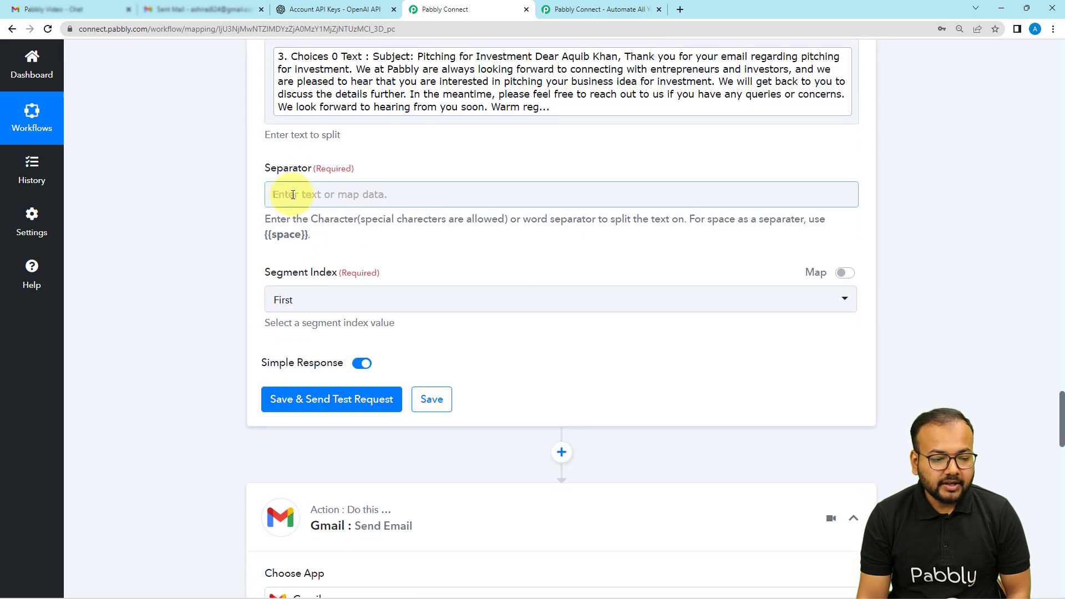
left_click(320, 198)
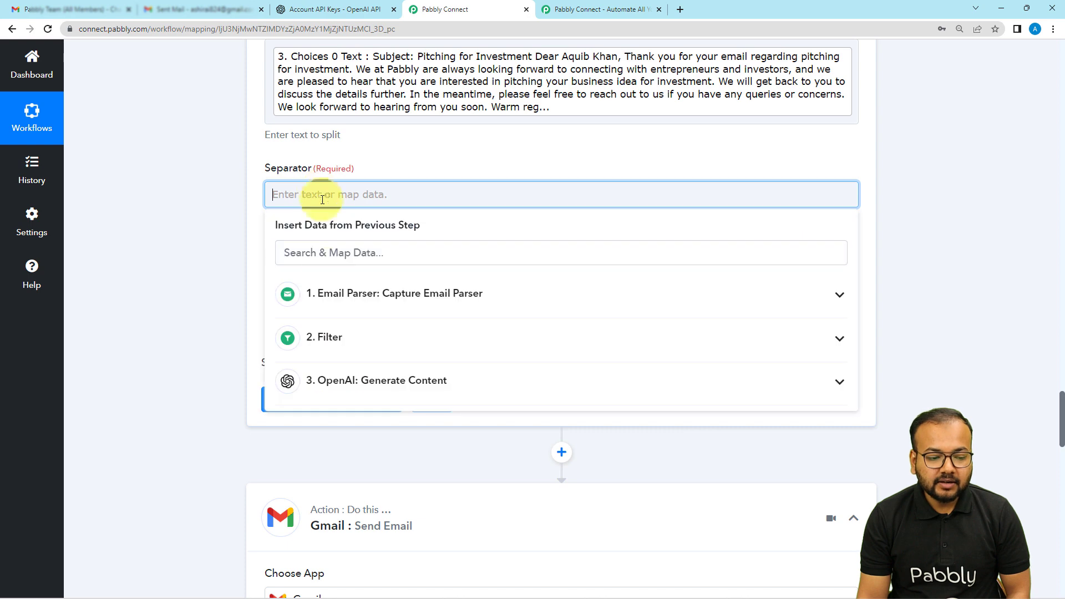
left_click(309, 299)
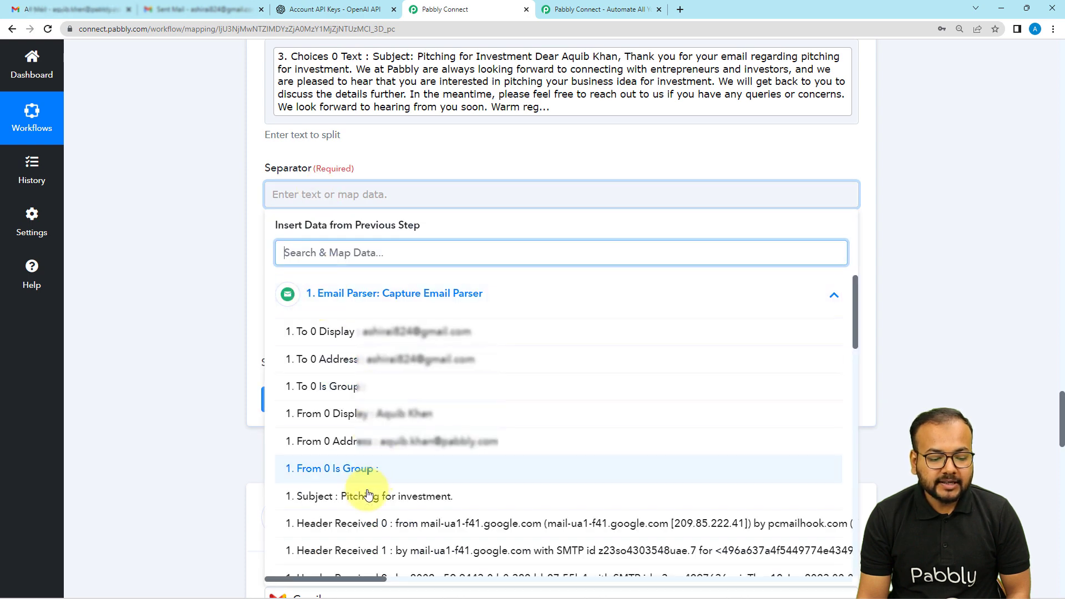
left_click(369, 495)
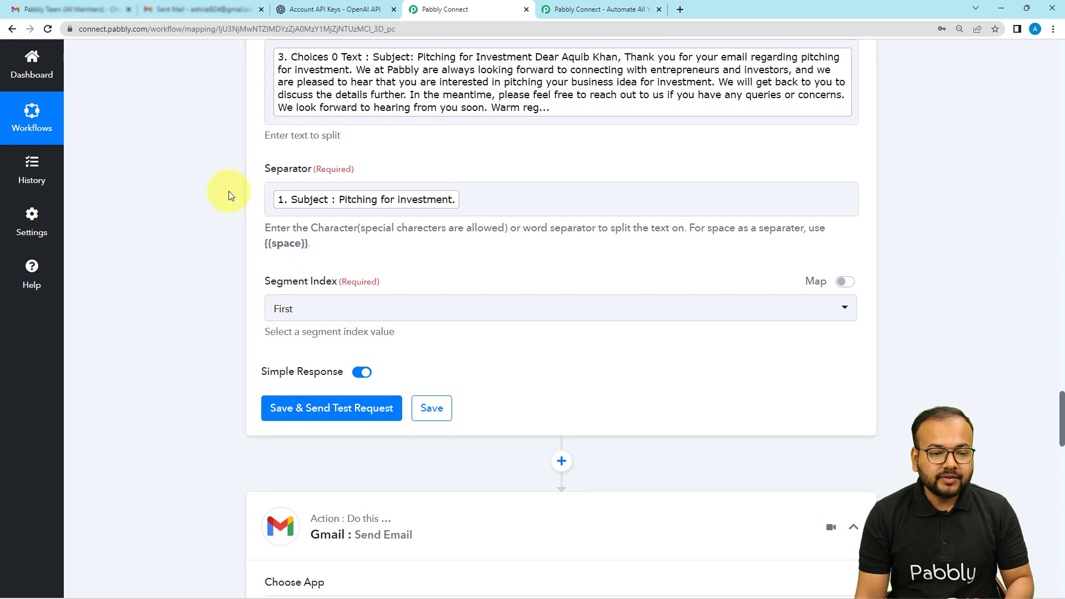
Step: Examine the OpenAI response text against the mapped separator to determine which segment holds the email body
scroll(229, 191, "up", 4)
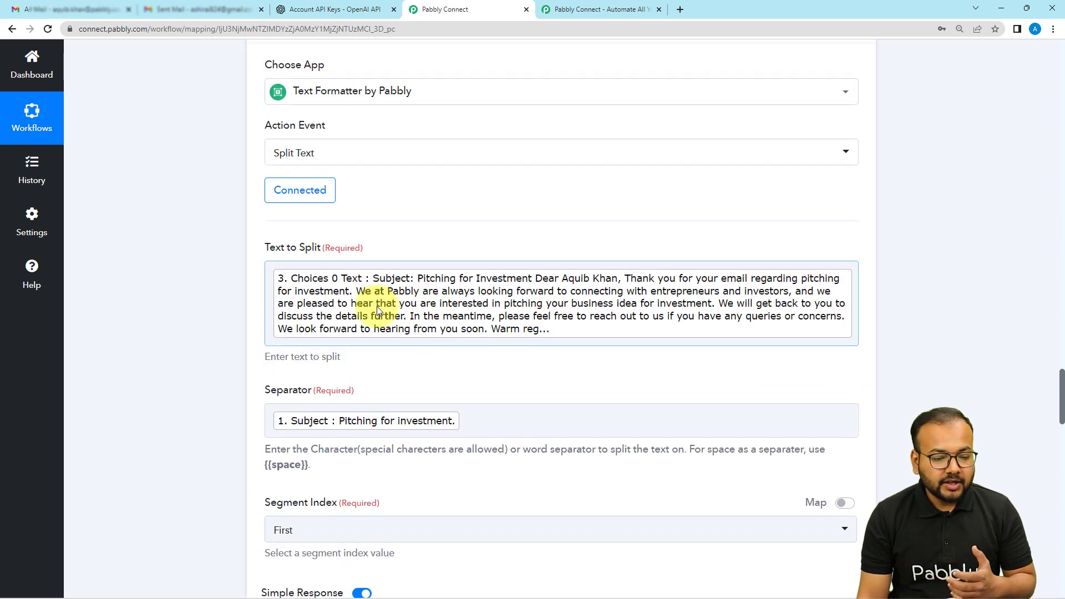
scroll(261, 270, "up", 8)
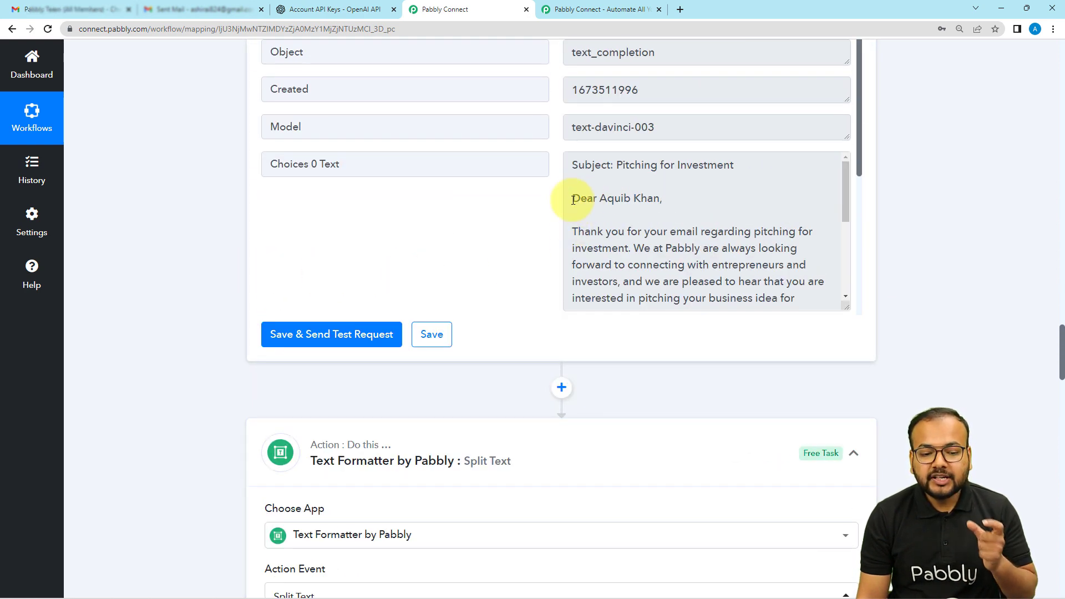
scroll(575, 203, "down", 5)
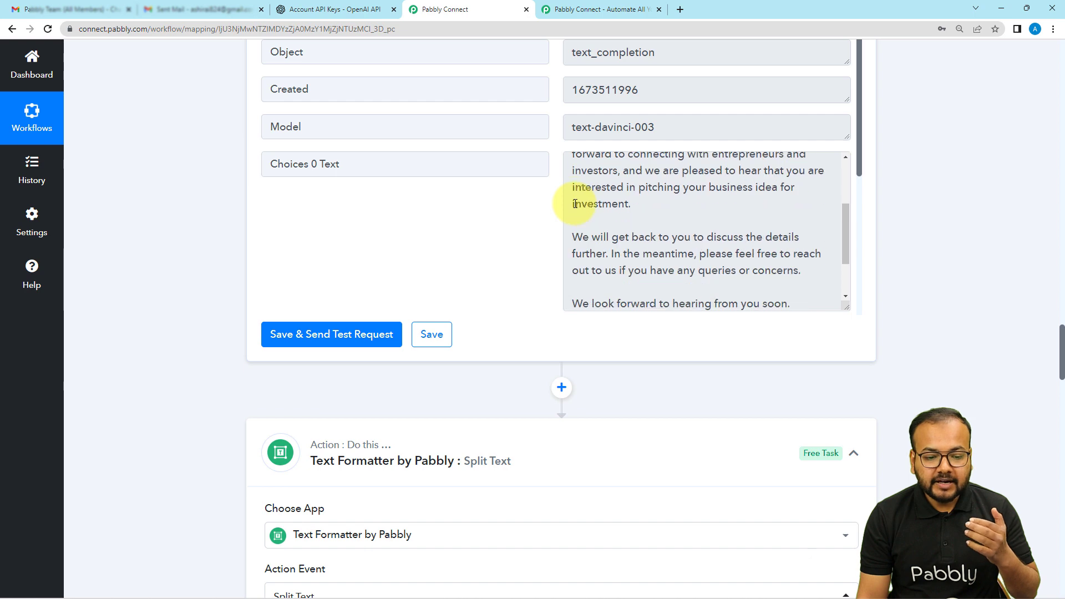
scroll(138, 253, "down", 11)
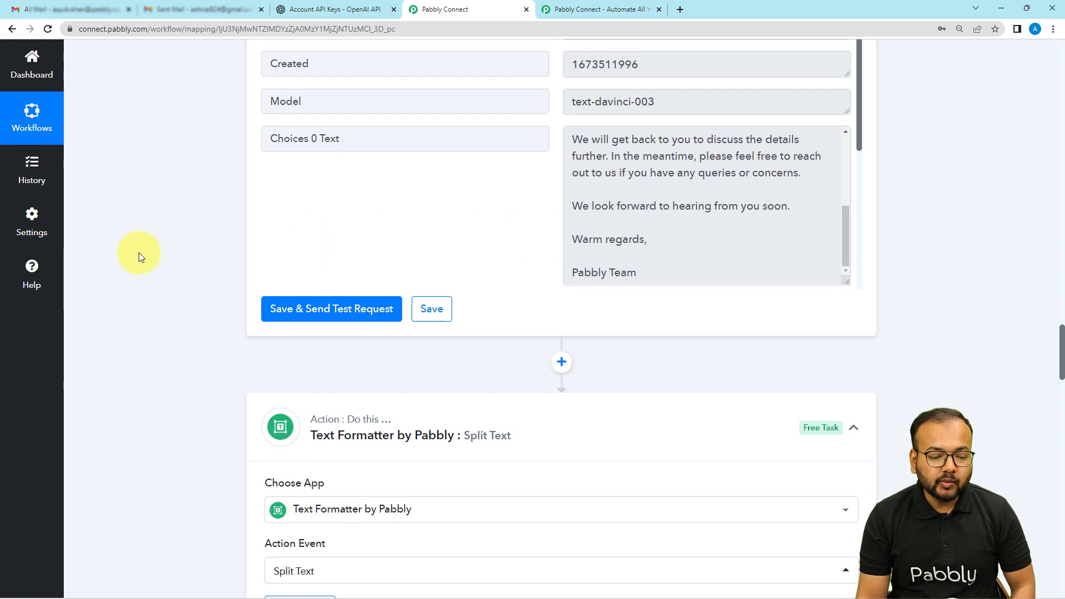
scroll(139, 252, "down", 3)
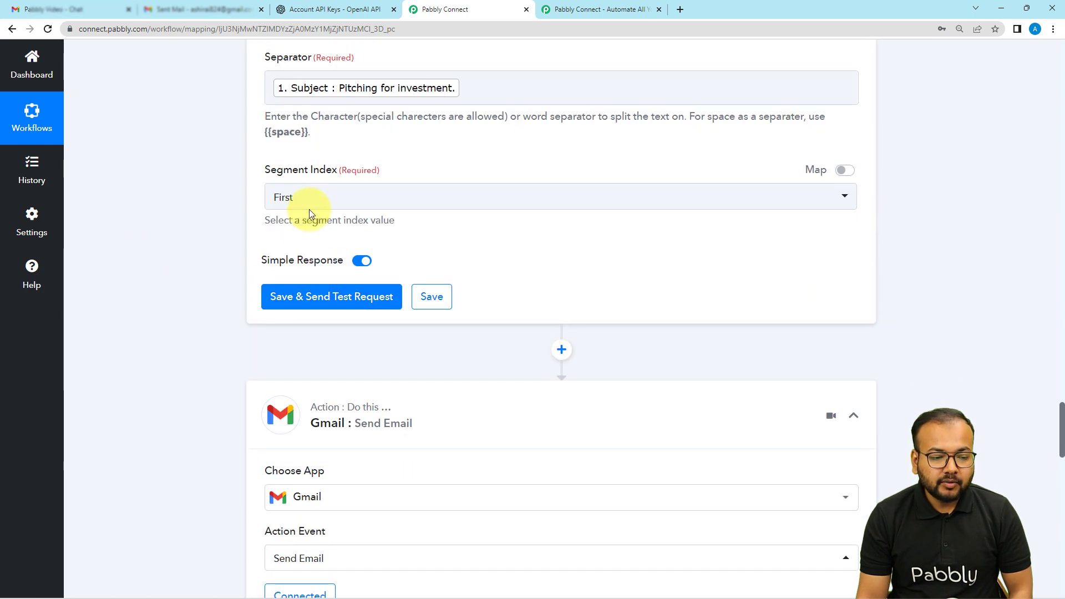
scroll(677, 224, "up", 2)
scroll(679, 224, "up", 12)
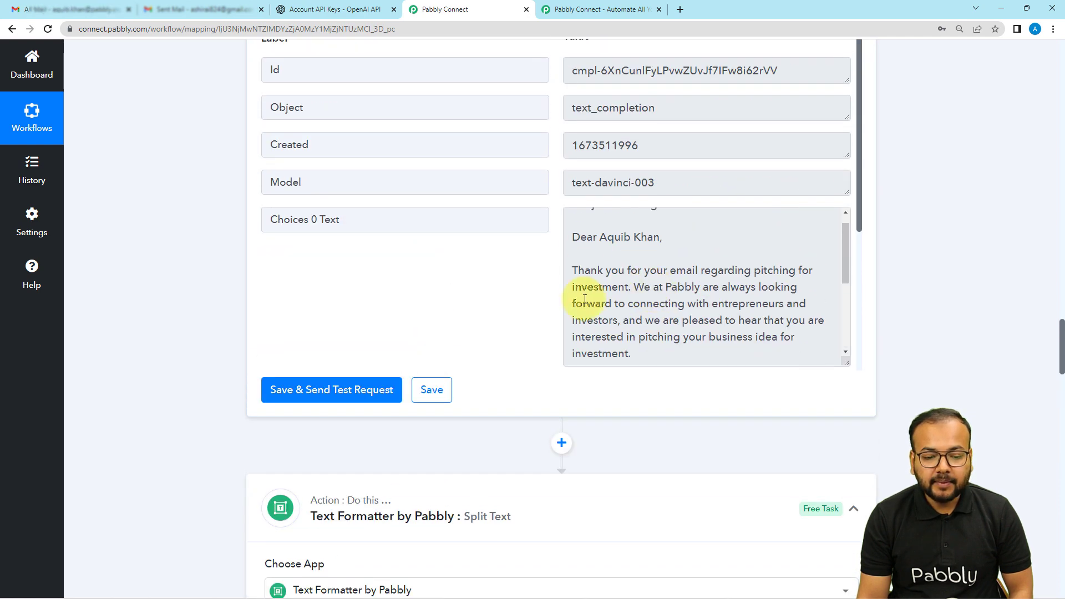
scroll(625, 230, "up", 1)
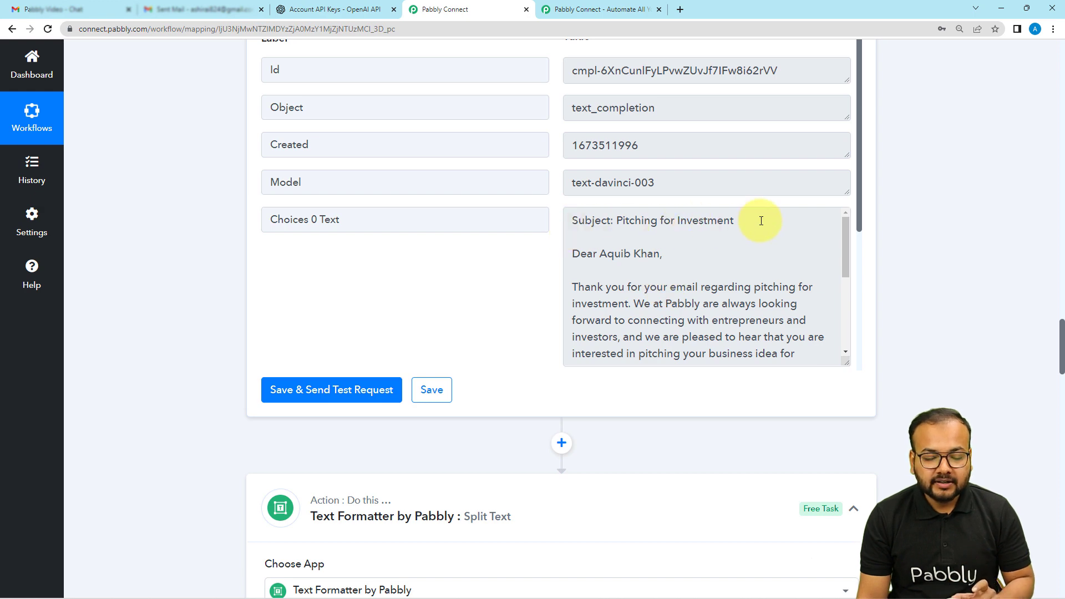
scroll(188, 287, "down", 10)
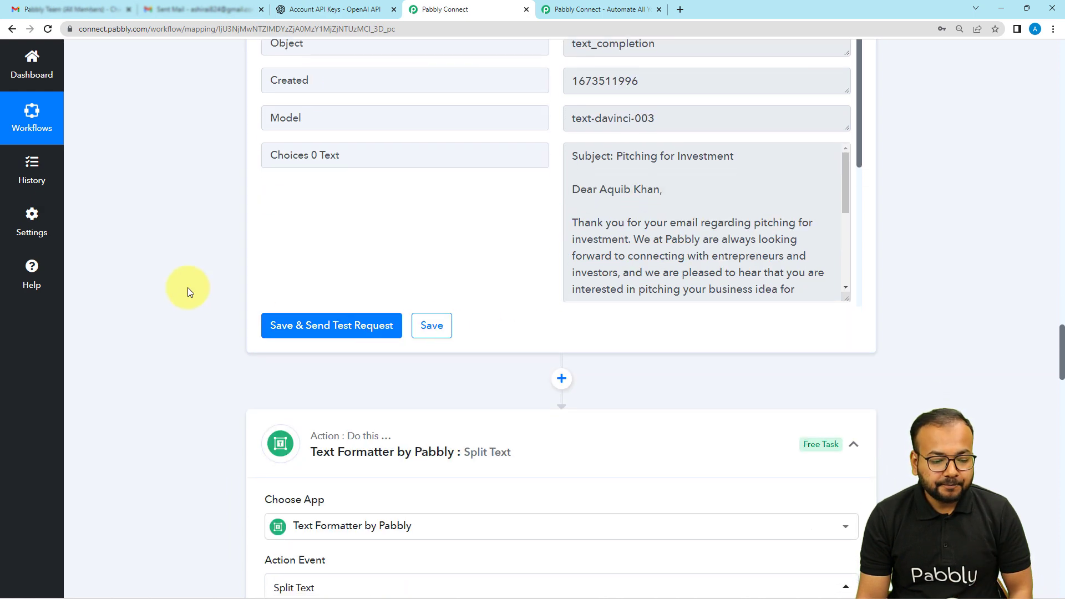
scroll(188, 287, "down", 4)
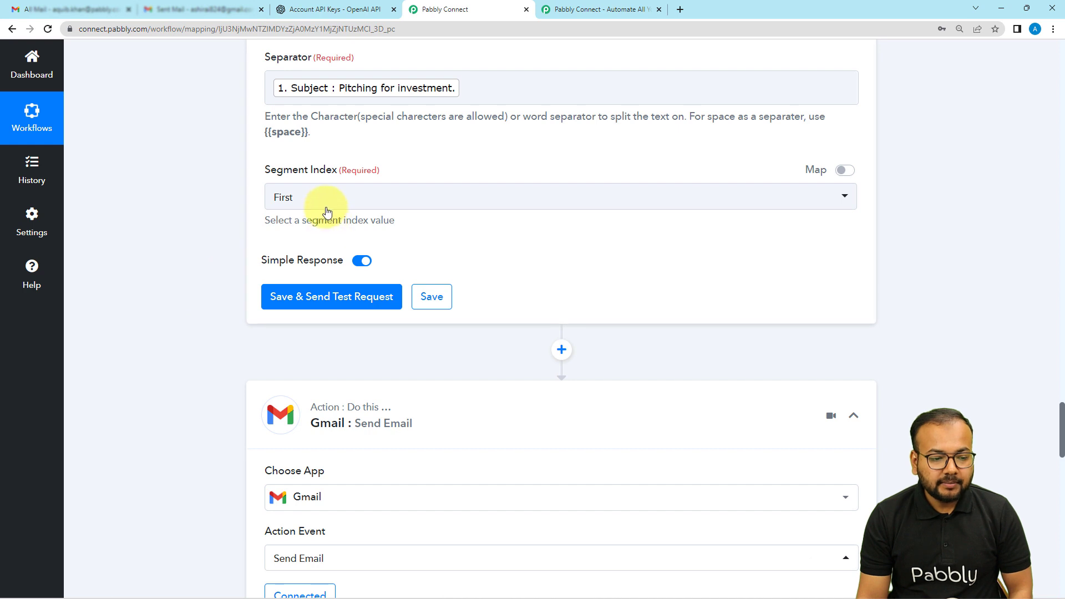
Step: Set the Split Text segment index to Second, then save the action and send a test request
left_click(298, 194)
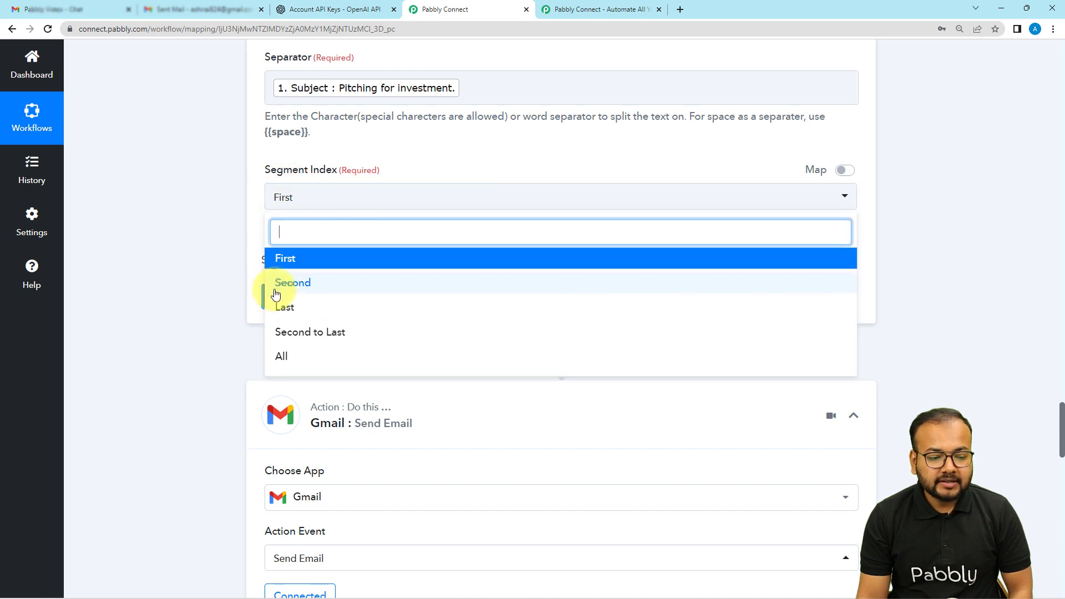
left_click(294, 287)
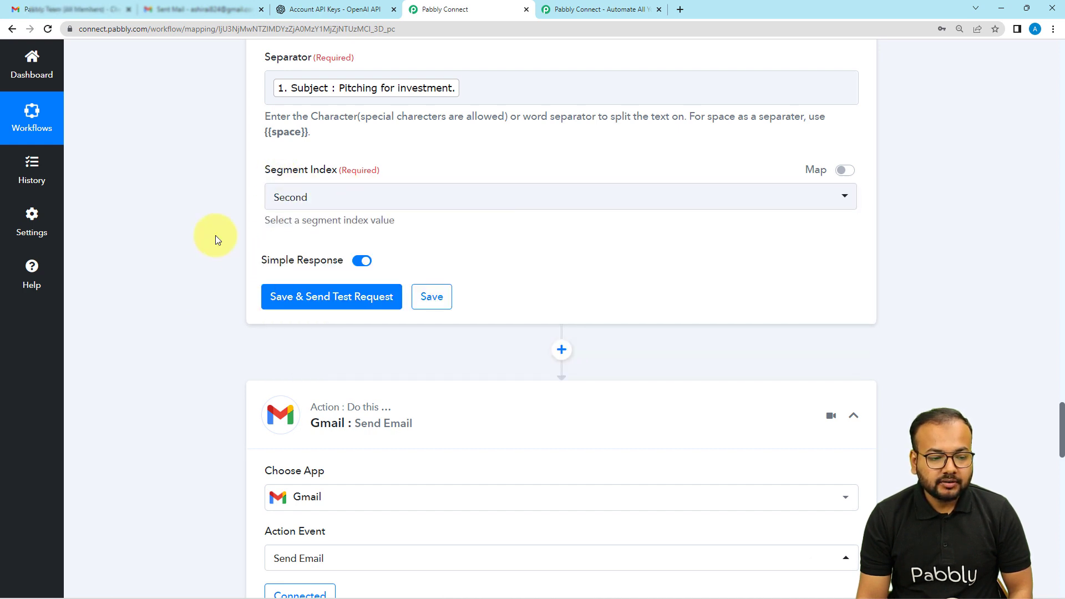
scroll(215, 235, "down", 3)
left_click(306, 141)
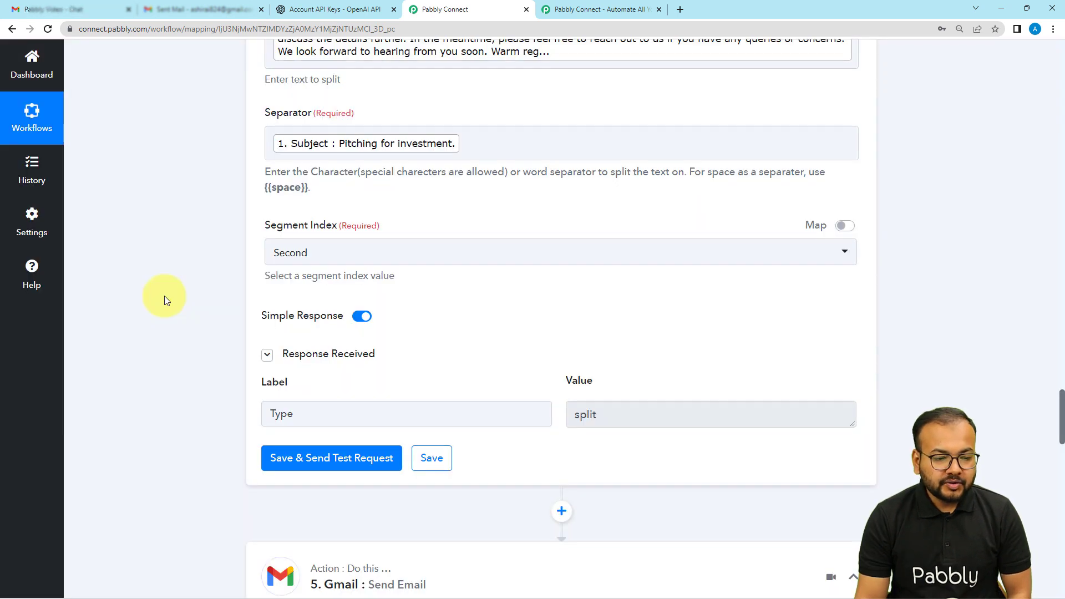
Step: Replace the mapped Subject in the Split Text separator with the plain text "Pitching for Investment"
scroll(164, 296, "down", 2)
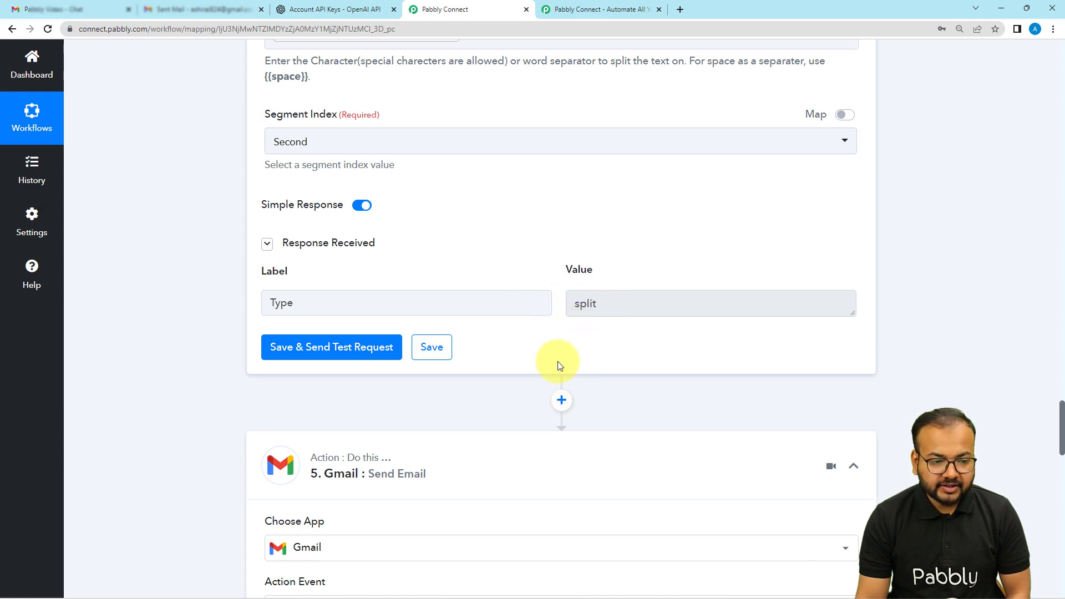
scroll(557, 361, "up", 6)
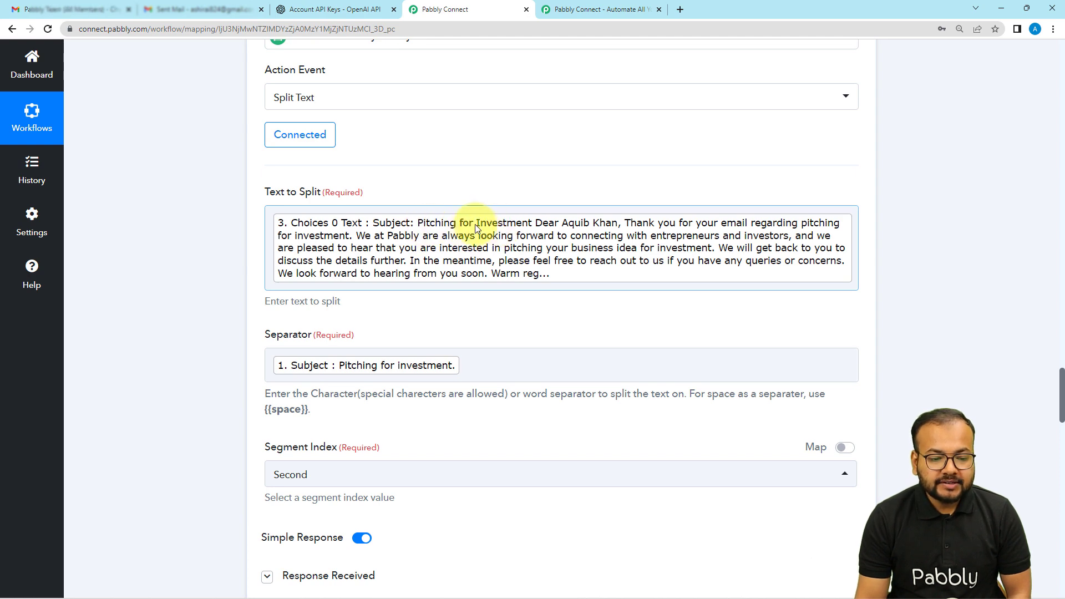
scroll(476, 228, "up", 9)
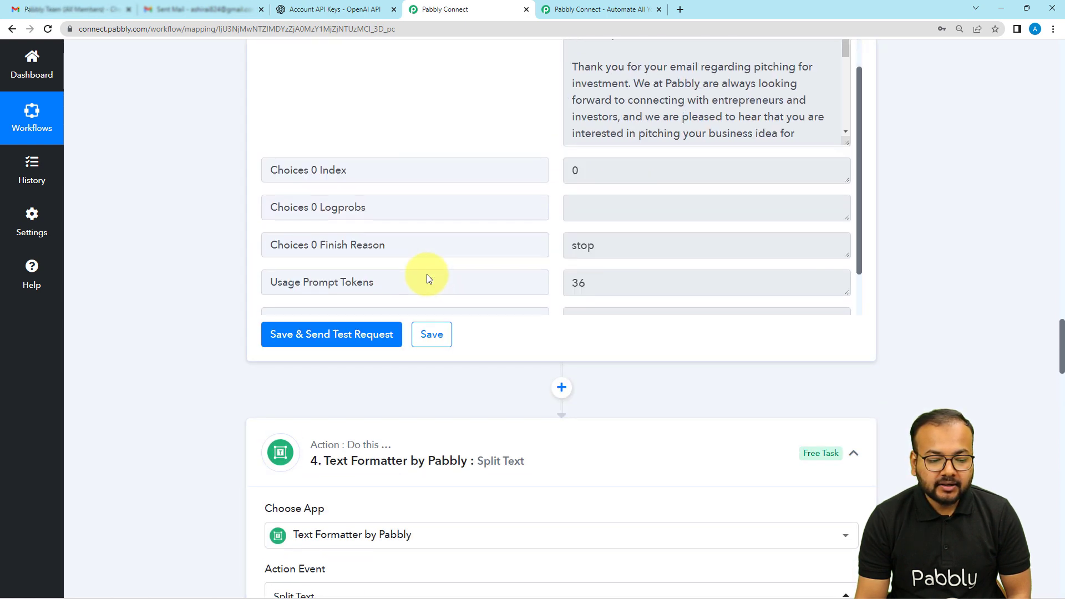
scroll(427, 274, "down", 3)
scroll(192, 254, "down", 12)
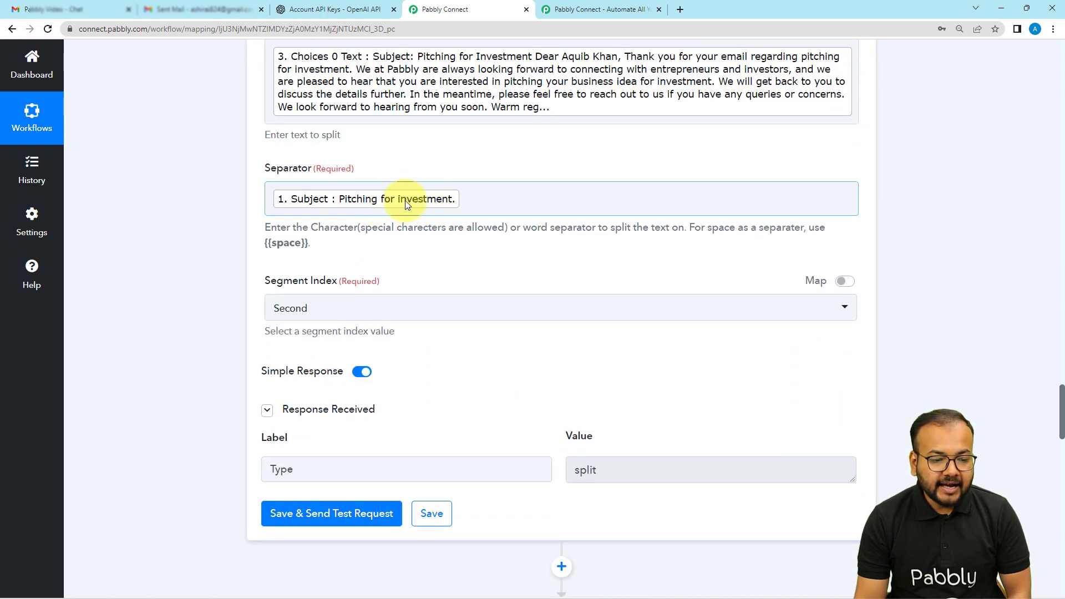
left_click(484, 207)
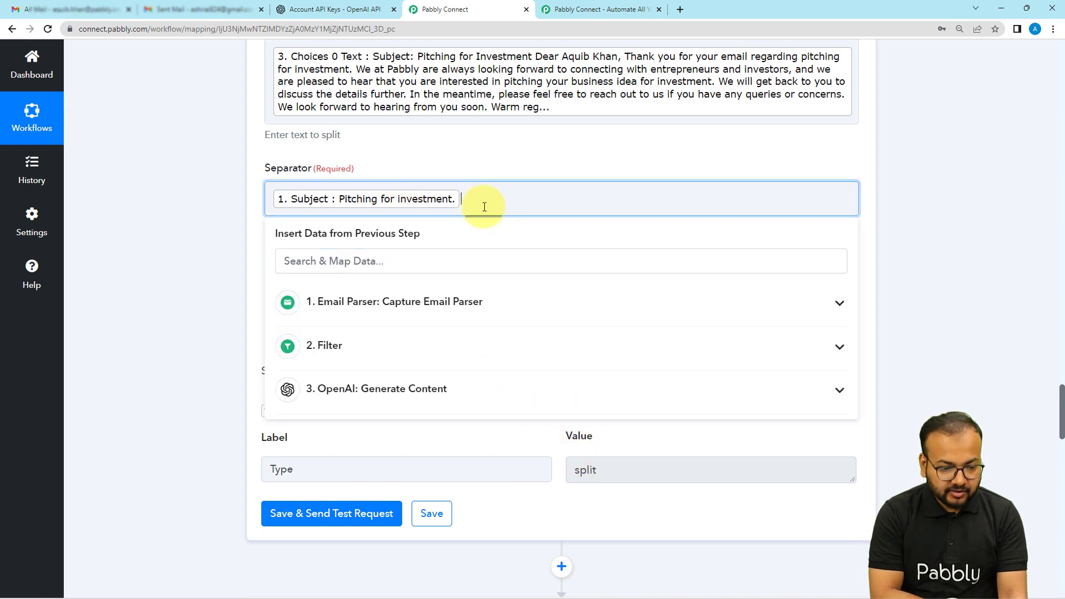
key("BackSpace")
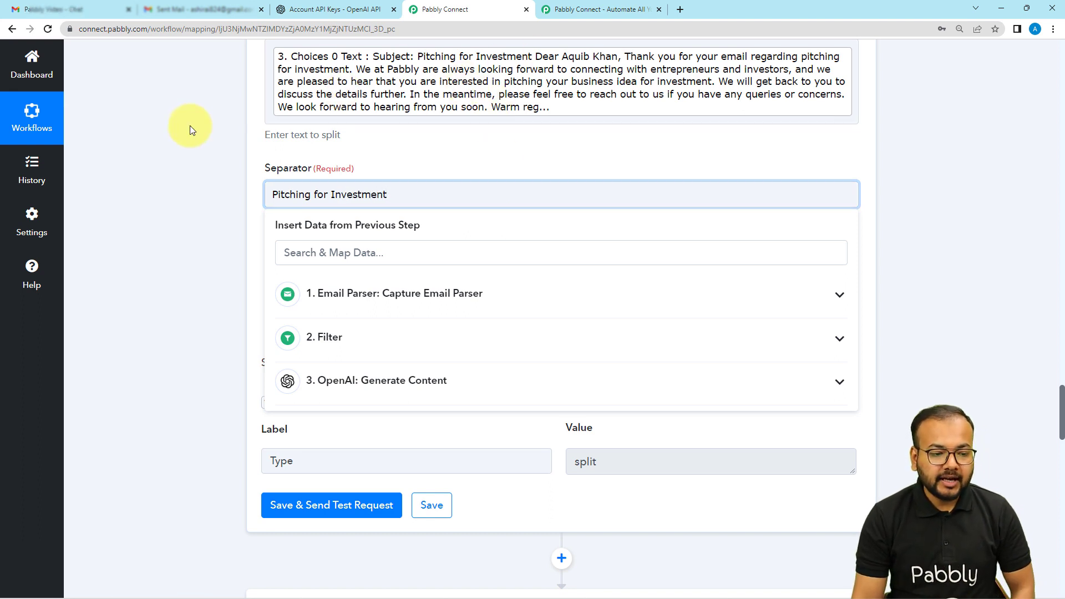
left_click(200, 143)
Step: Save the Split Text action with a new test request and enlarge its Result value to read the whole text
scroll(181, 358, "down", 3)
left_click(280, 337)
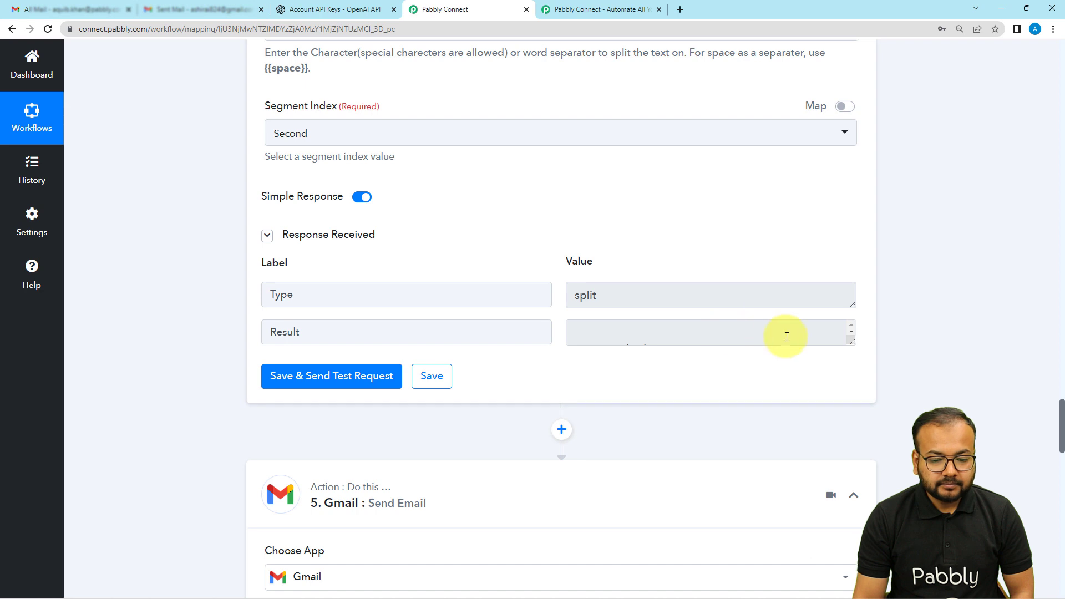
left_click_drag(847, 338, 852, 512)
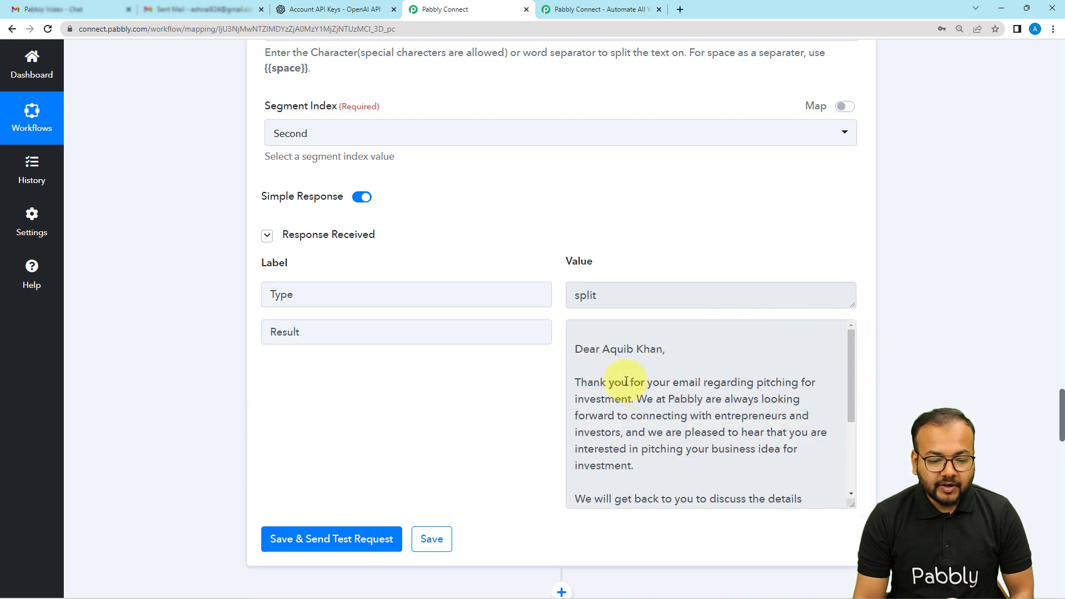
scroll(623, 370, "down", 3)
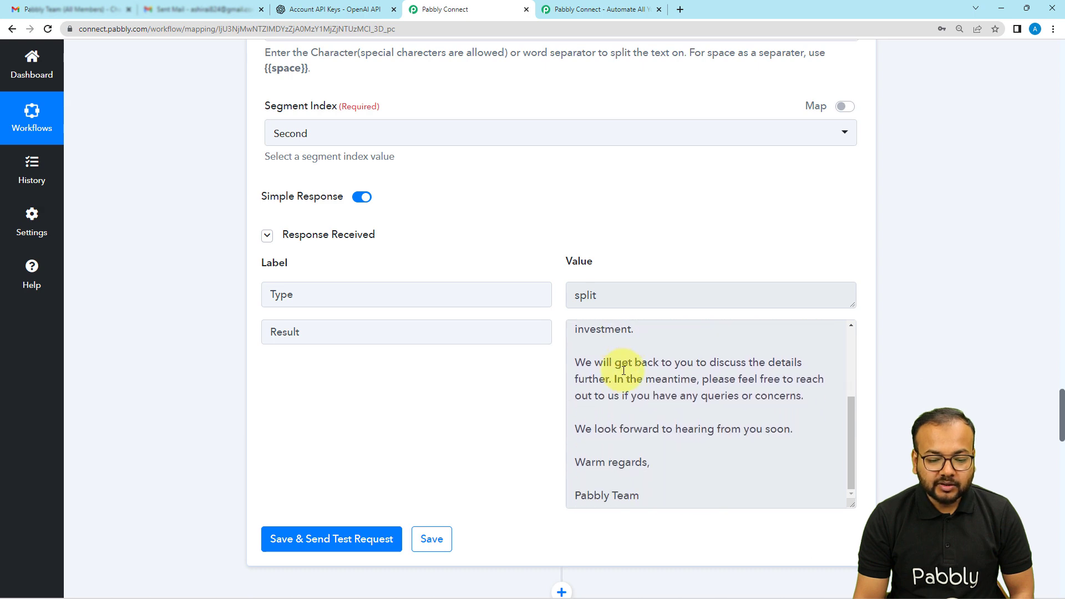
scroll(624, 371, "up", 3)
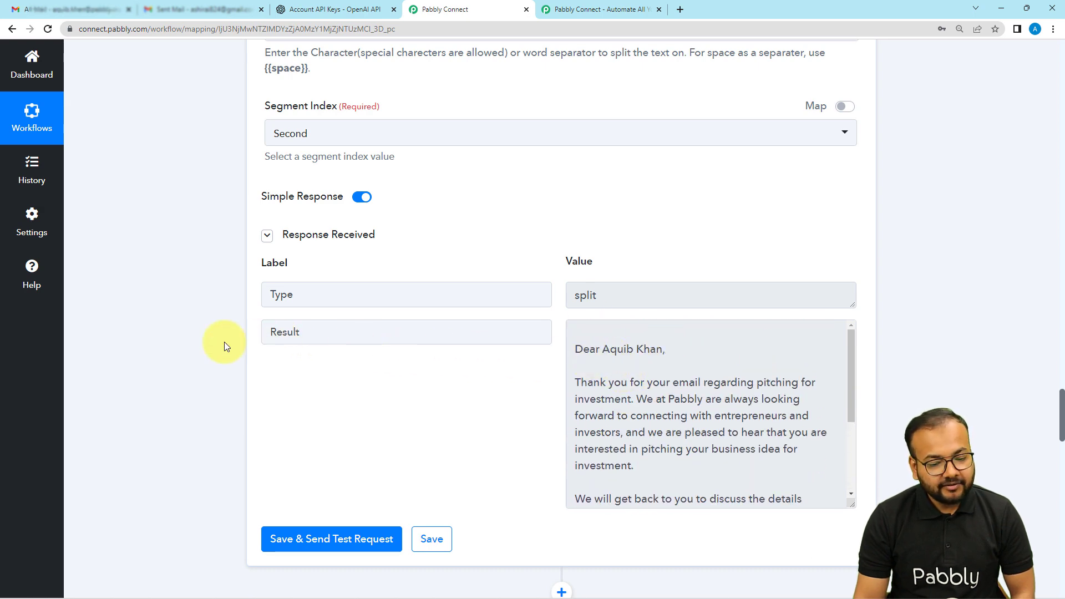
scroll(224, 341, "down", 12)
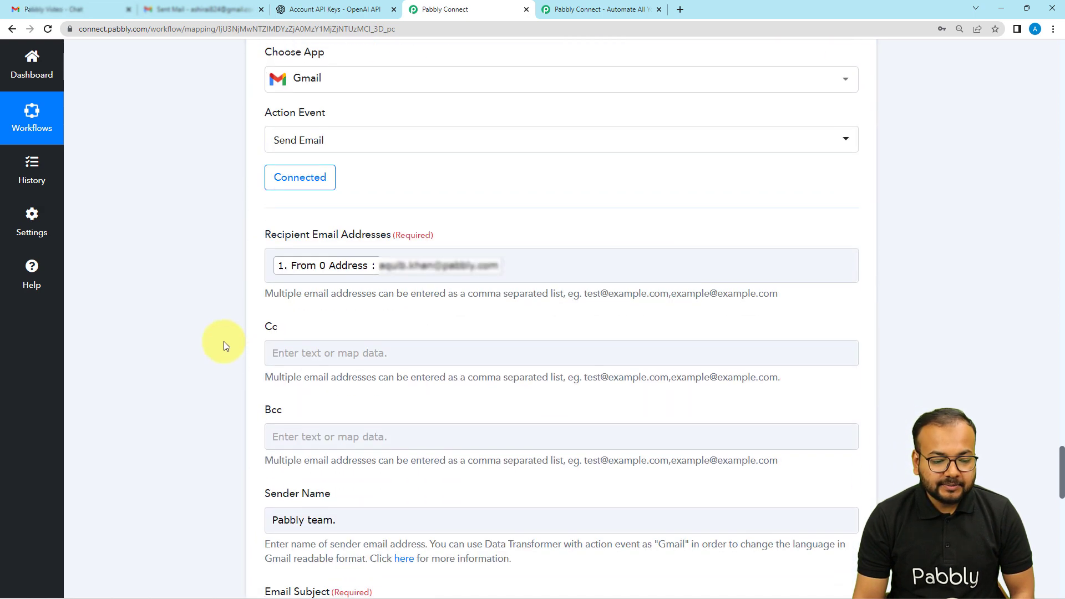
scroll(224, 341, "up", 9)
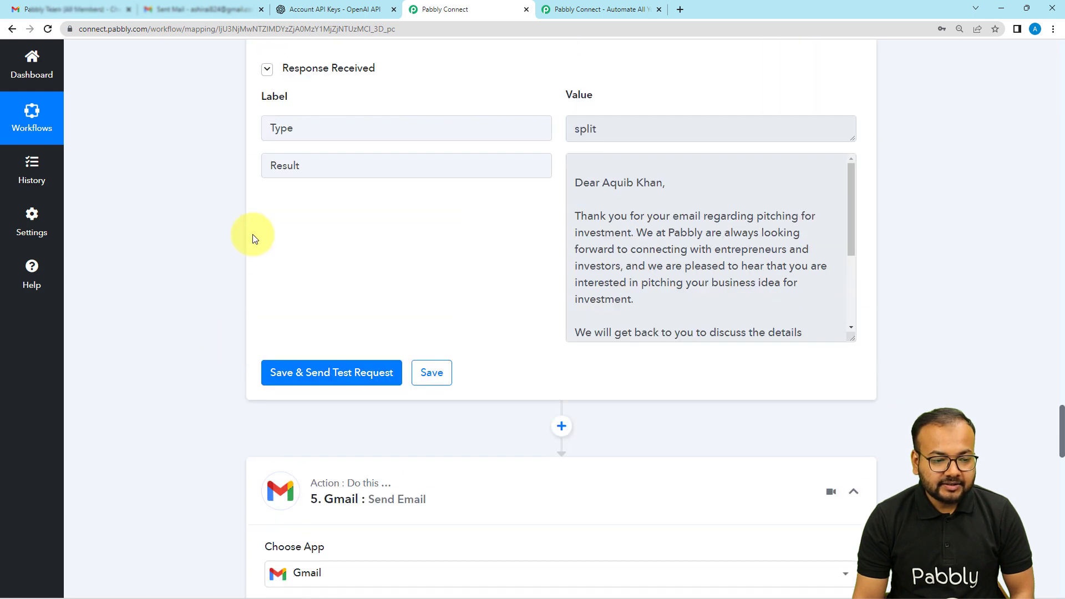
Step: Re-save the existing Gmail #2 connection of the Send Email action to reload the data available for mapping
scroll(149, 325, "down", 10)
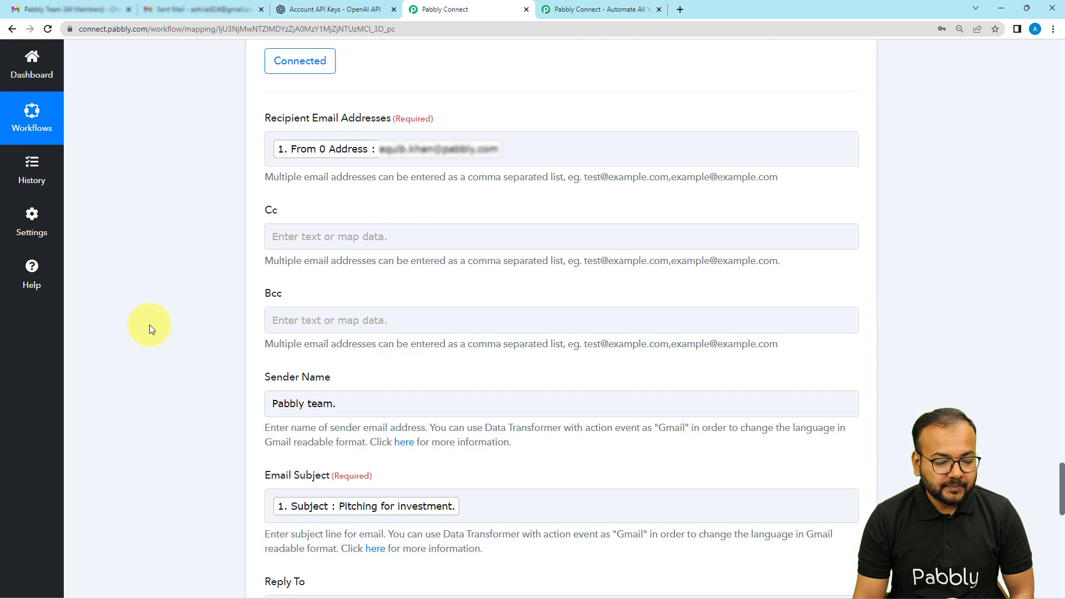
scroll(149, 325, "down", 10)
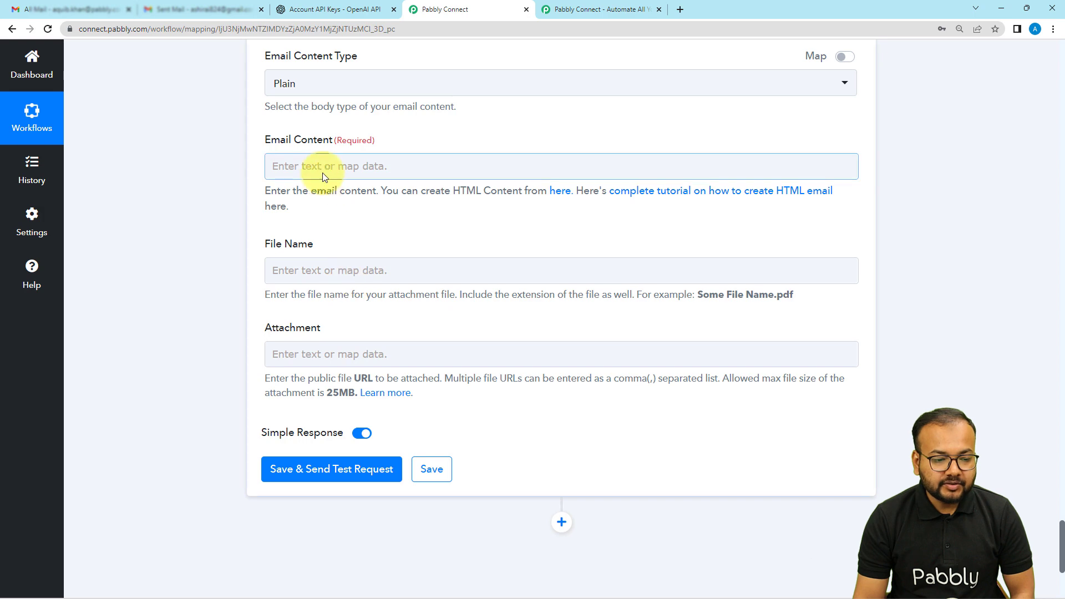
left_click(324, 176)
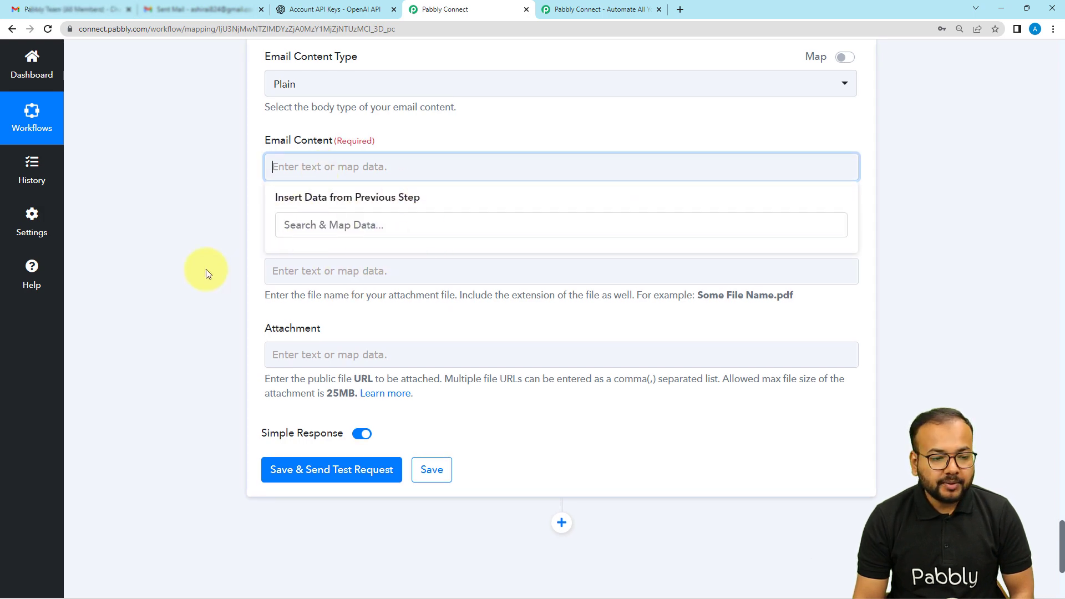
scroll(201, 291, "up", 7)
scroll(202, 292, "up", 12)
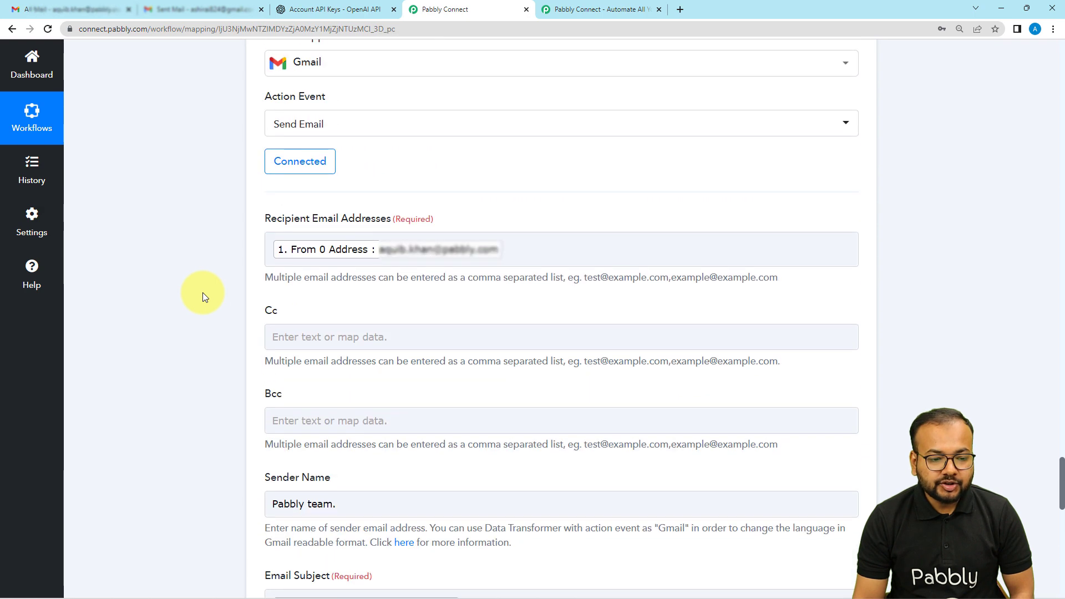
scroll(202, 292, "down", 6)
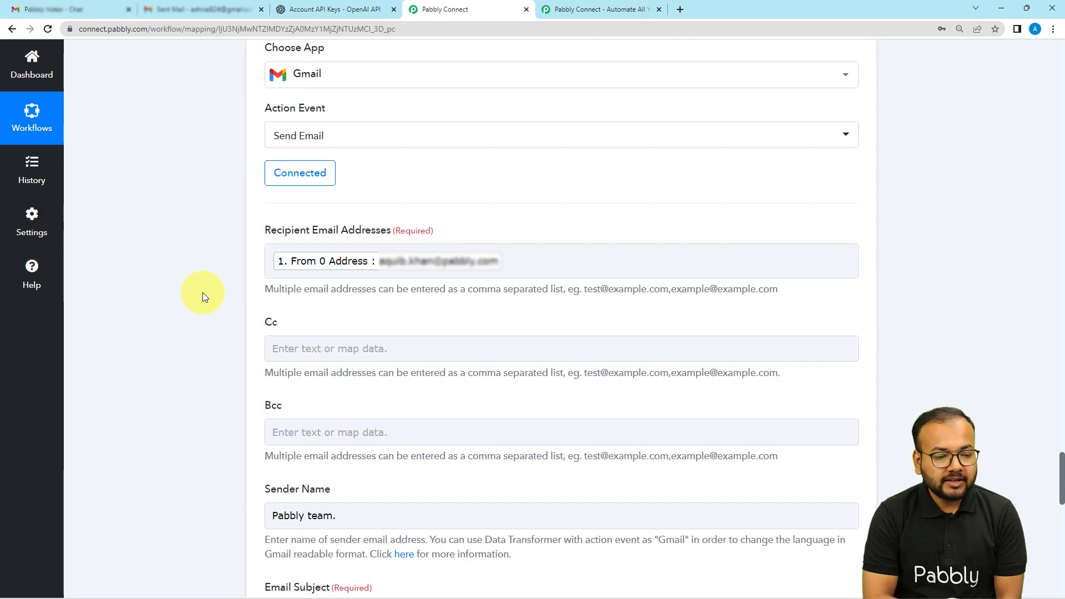
left_click(309, 172)
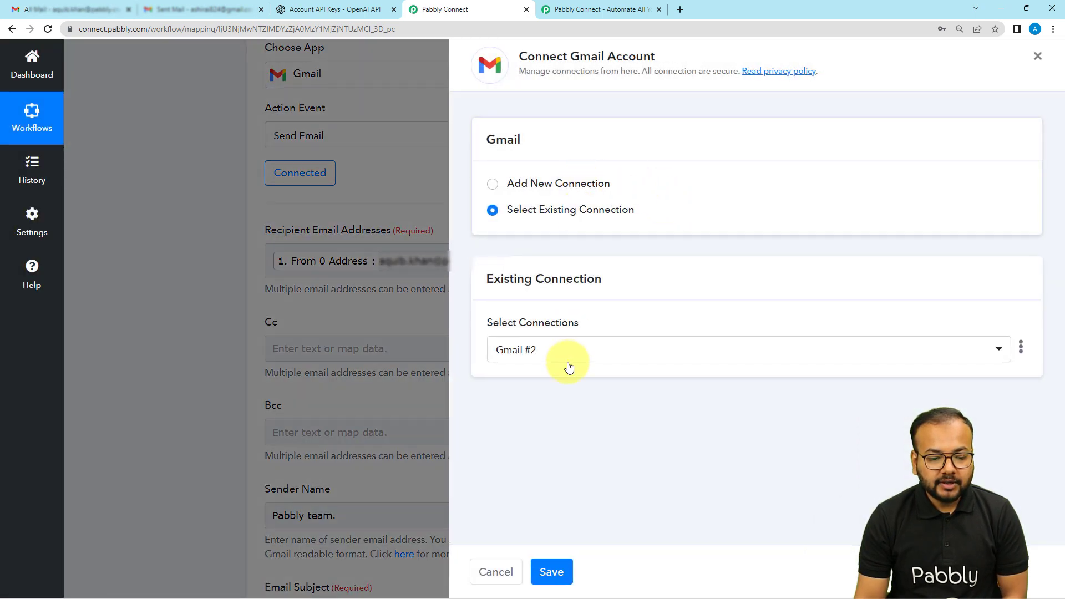
left_click(549, 572)
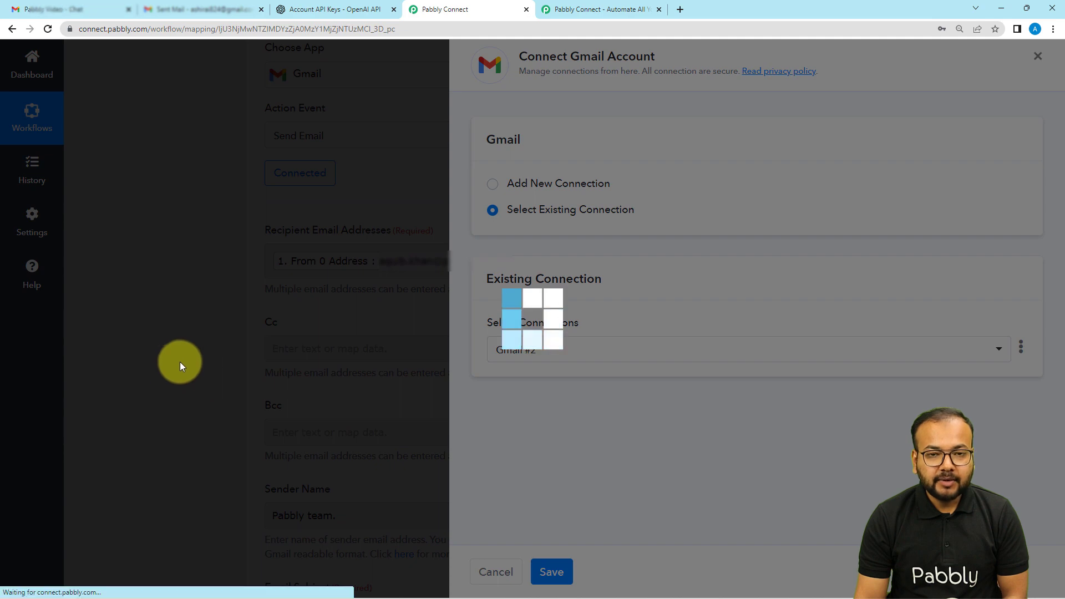
Step: Map the Result value from the Text Formatter Split Text step as the Gmail email content
scroll(185, 364, "down", 10)
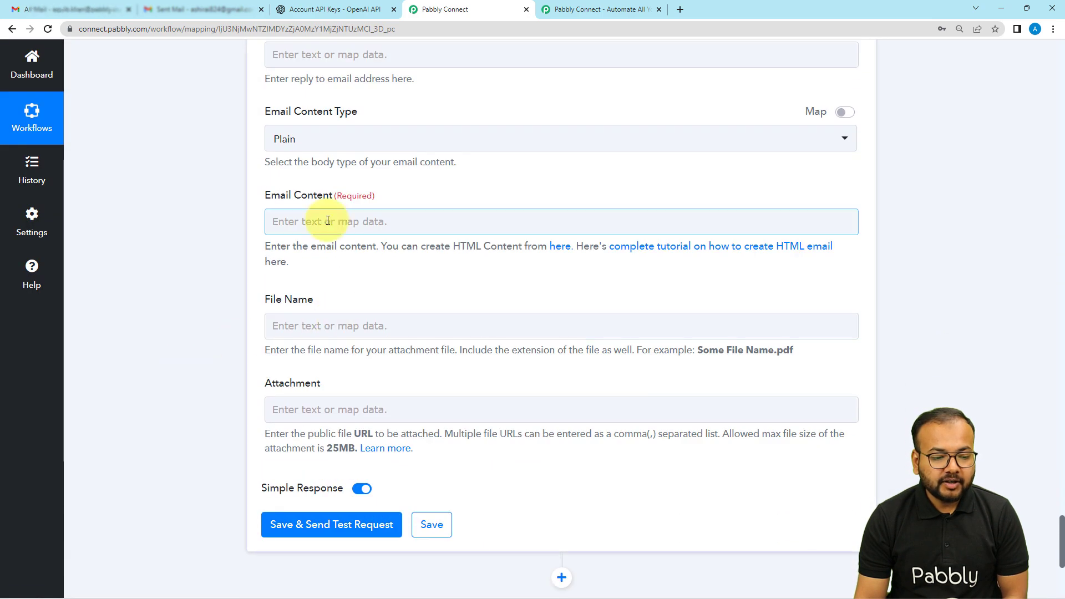
left_click(332, 221)
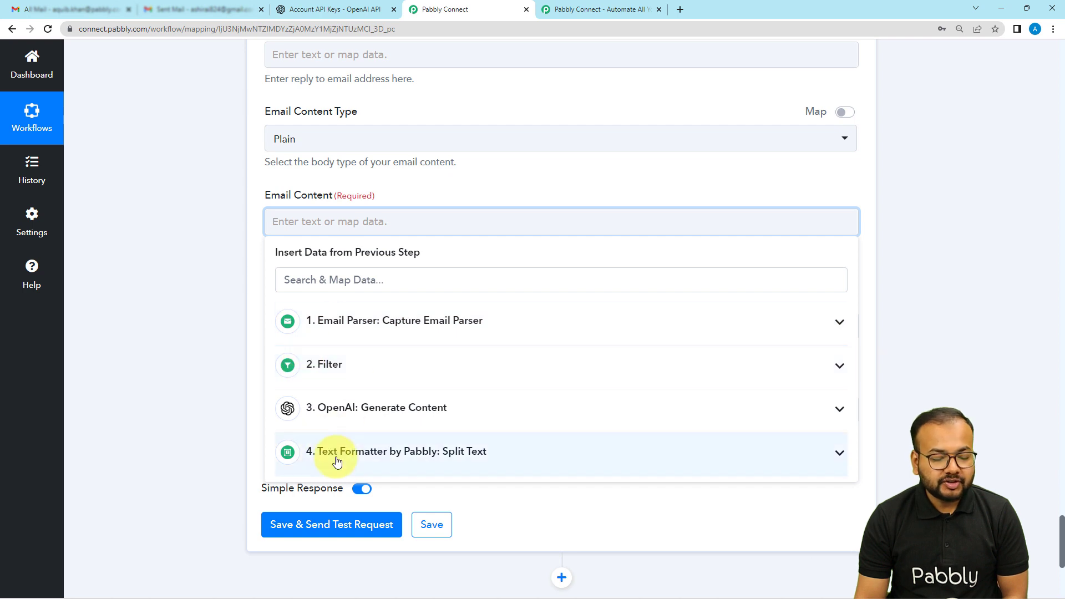
left_click(404, 454)
left_click(346, 517)
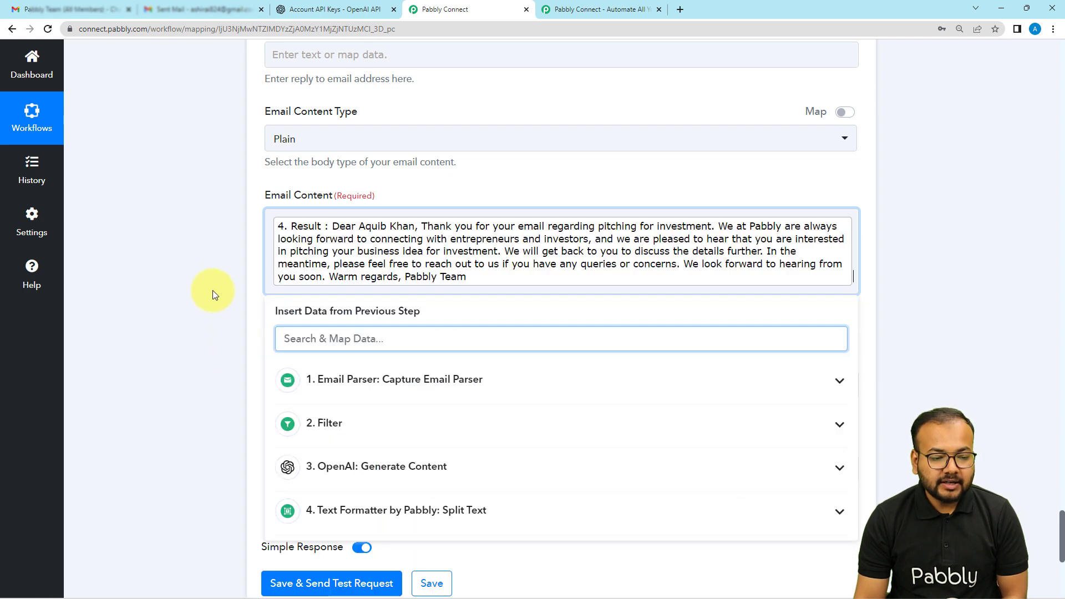
left_click(212, 290)
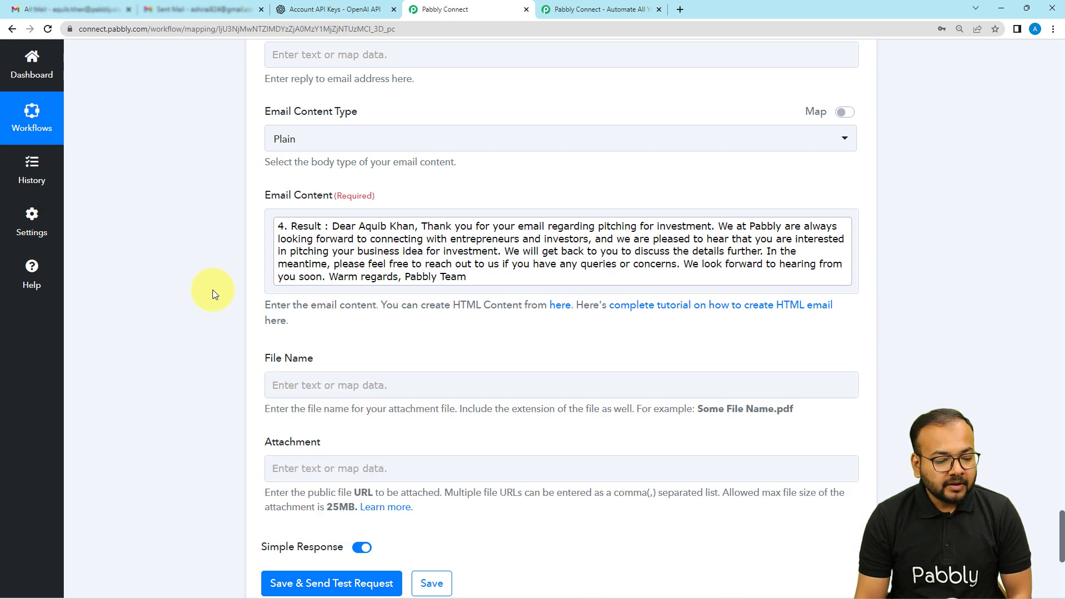
Step: Check both Gmail inboxes, the one that received the pitch email and the original sender's, and return to the Pabbly Connect workflow
scroll(212, 290, "down", 3)
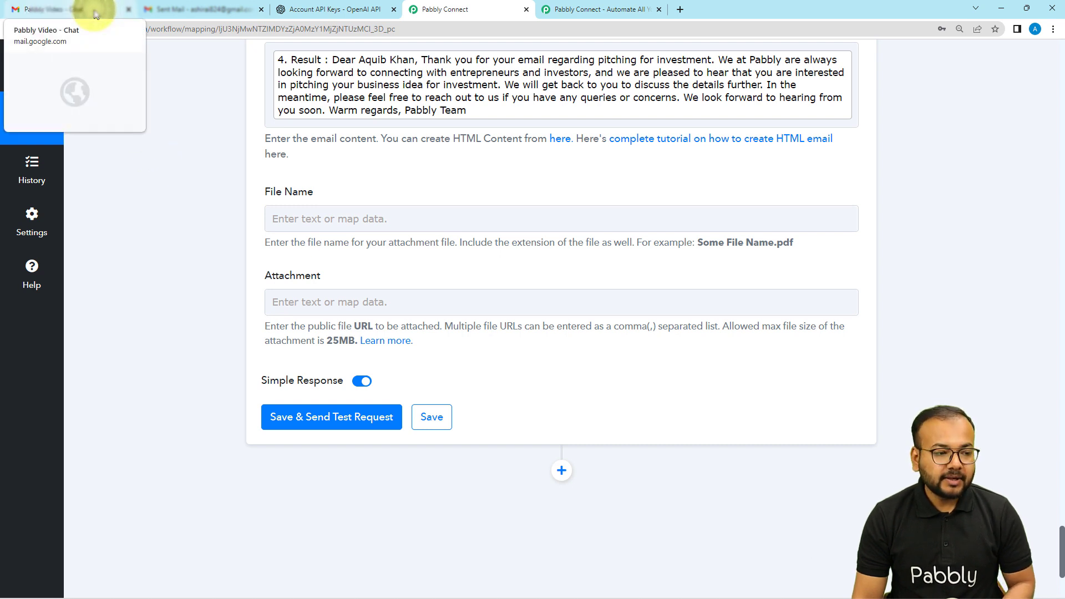
left_click(166, 10)
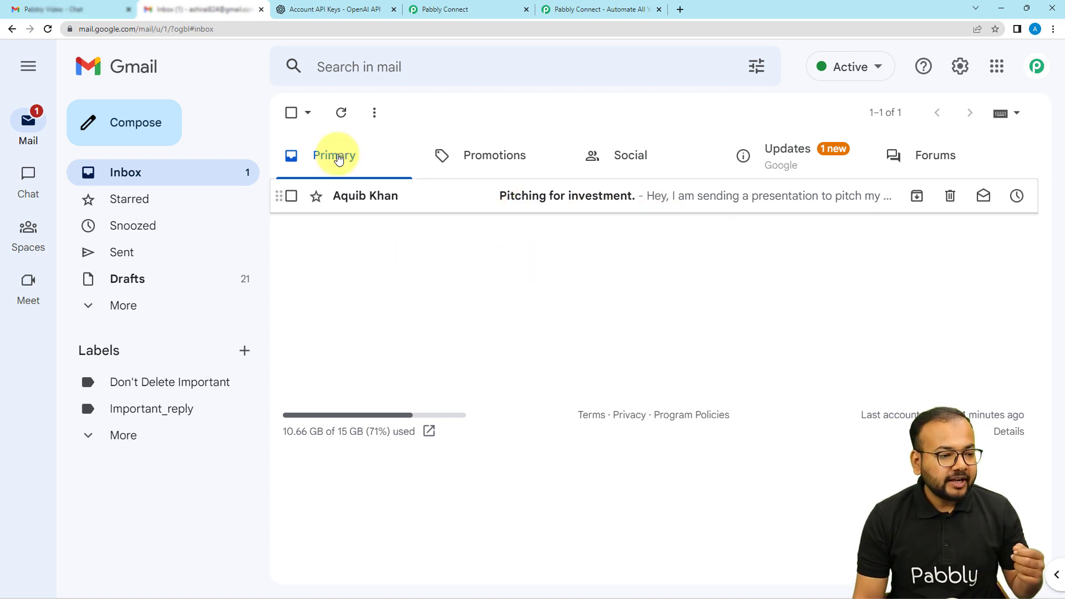
left_click(55, 10)
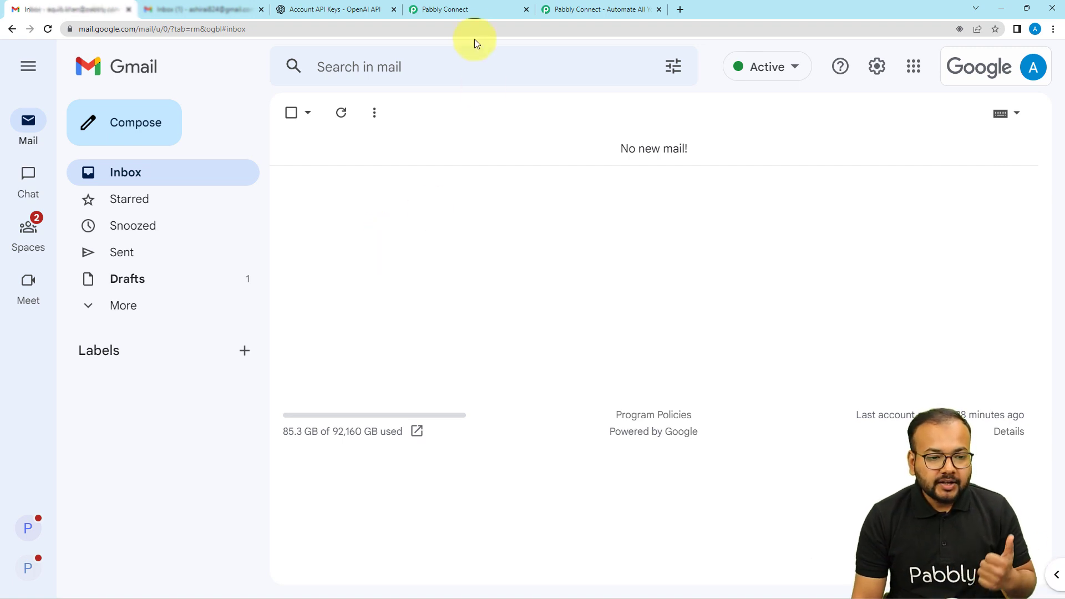
left_click(465, 14)
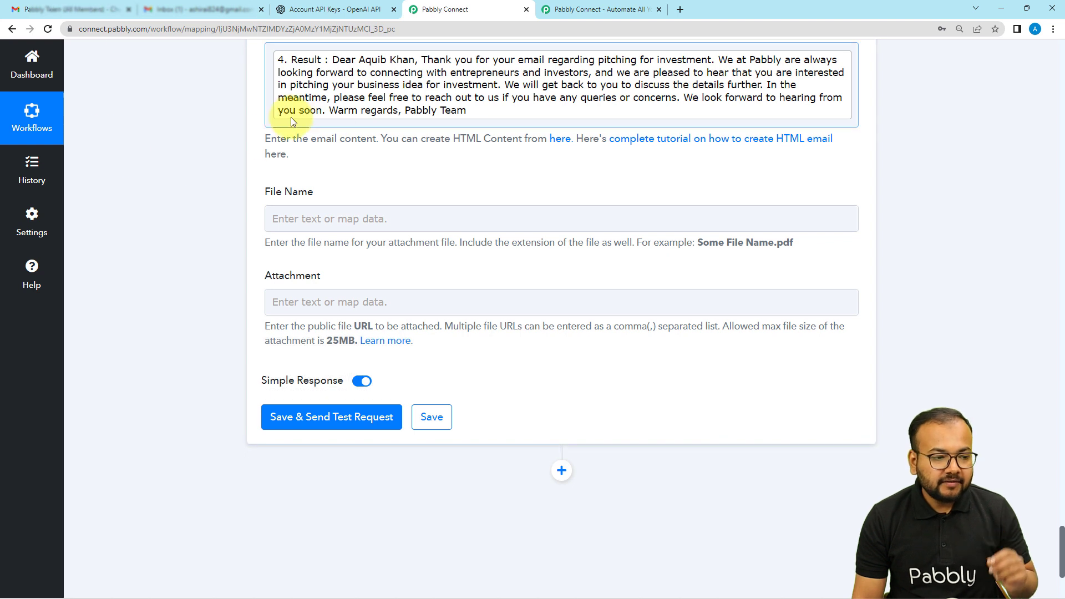
left_click(88, 11)
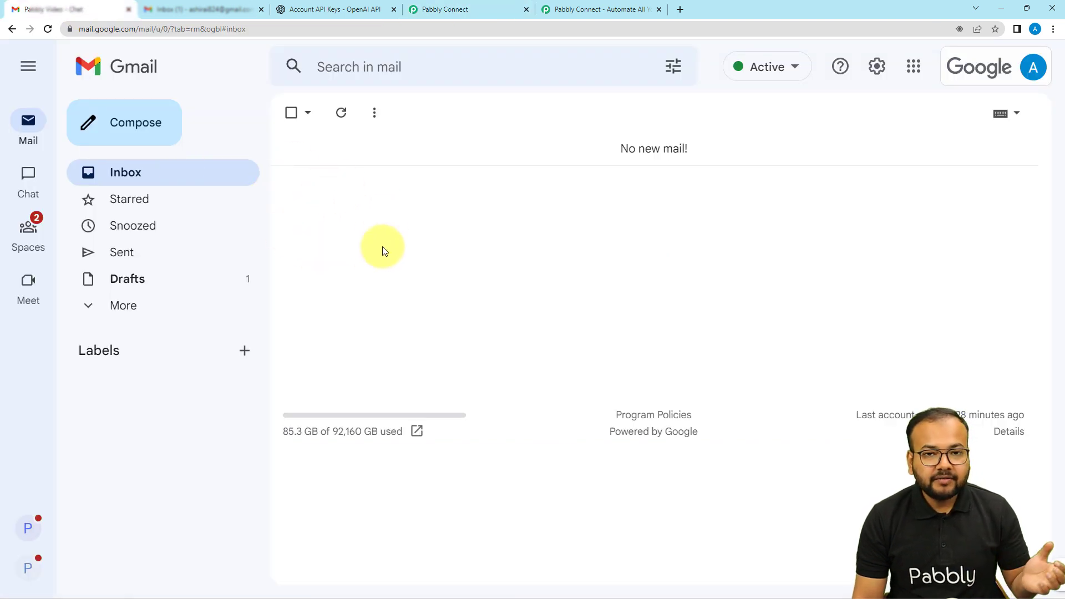
left_click(416, 10)
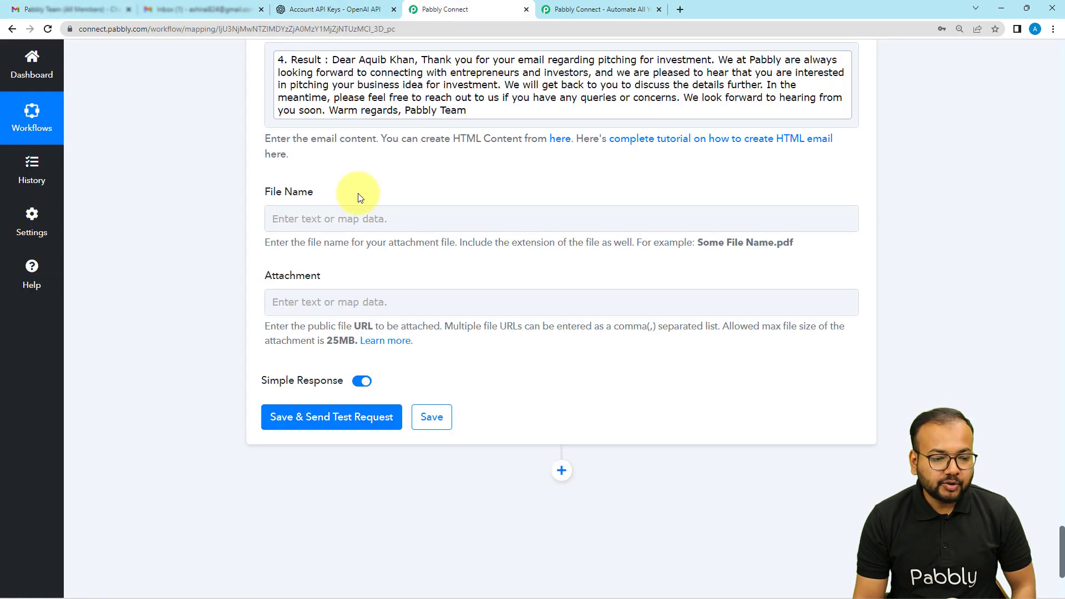
Step: Save the Send Email action with a test request, switch to the original sender's Gmail inbox and read the "Pitching for investment." reply
left_click(283, 417)
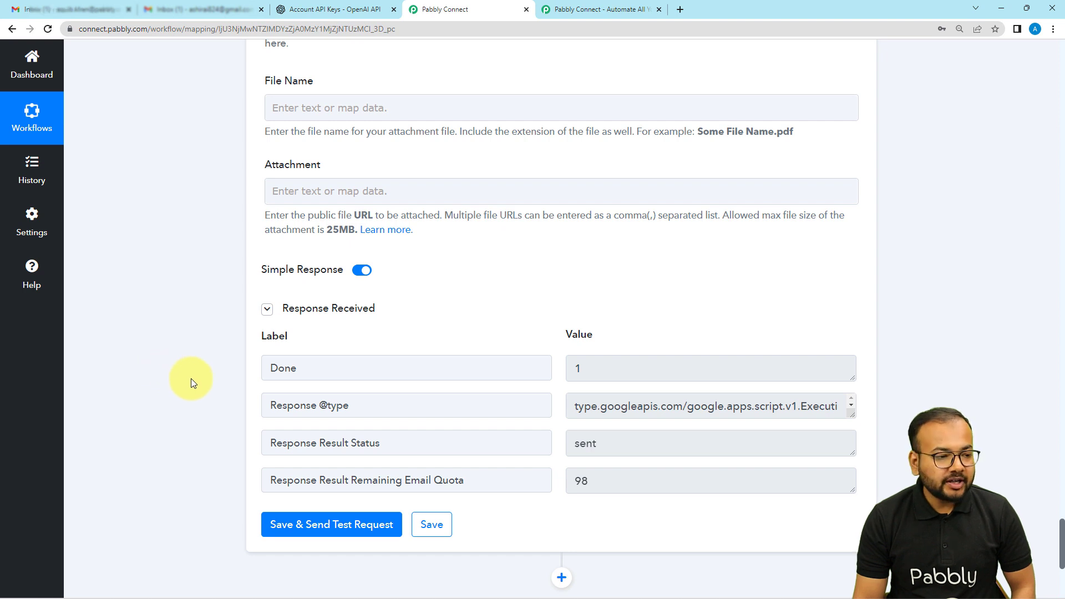
left_click(76, 15)
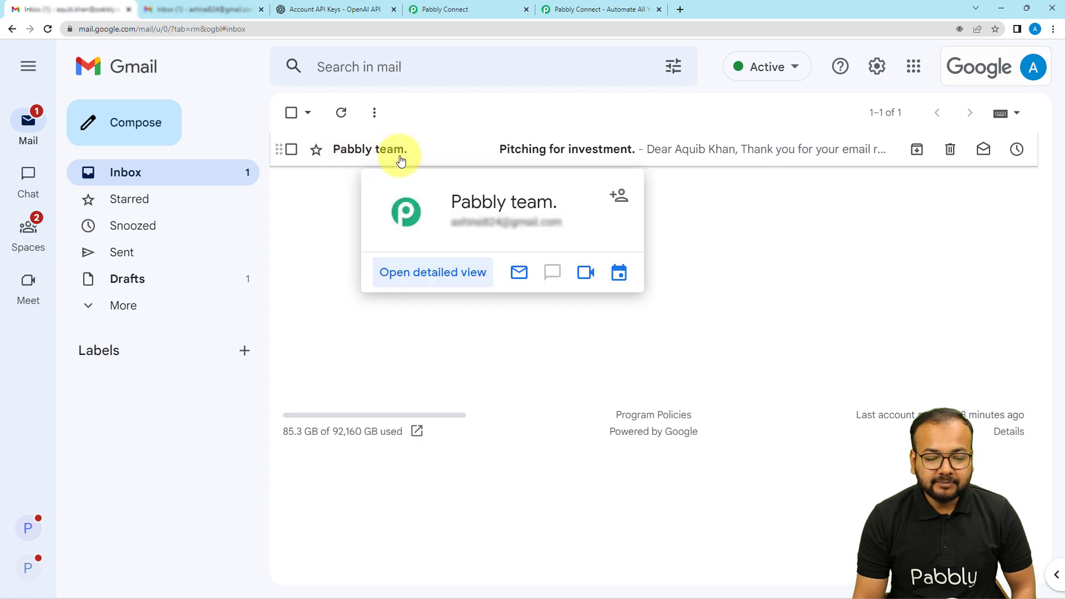
left_click(577, 155)
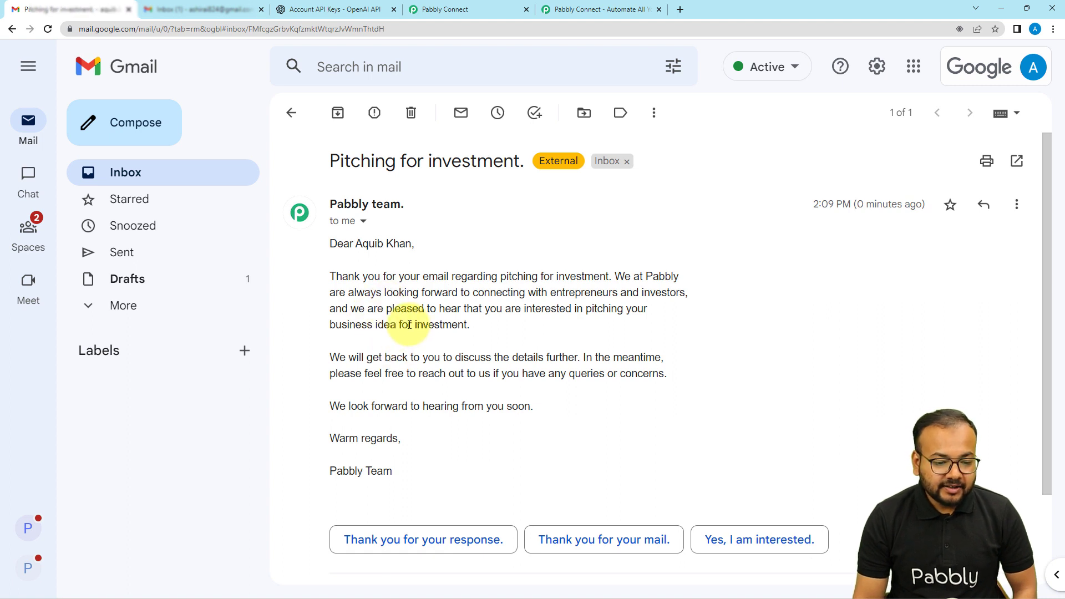
scroll(411, 316, "down", 1)
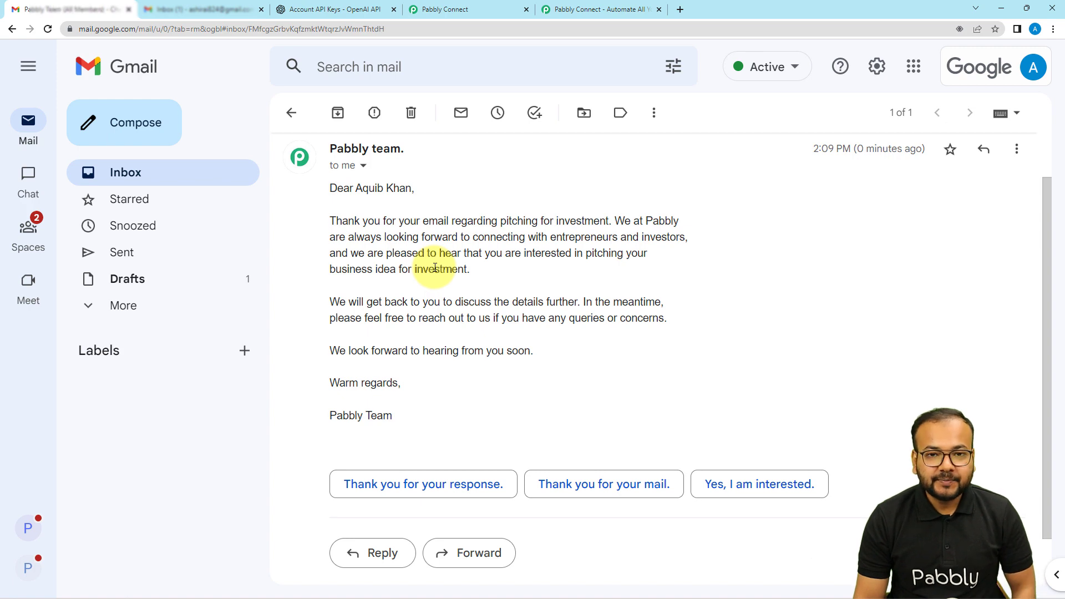
Step: Switch back to the Pabbly Connect workflow and collapse the Gmail Send Email and Text Formatter Split Text steps
left_click(451, 8)
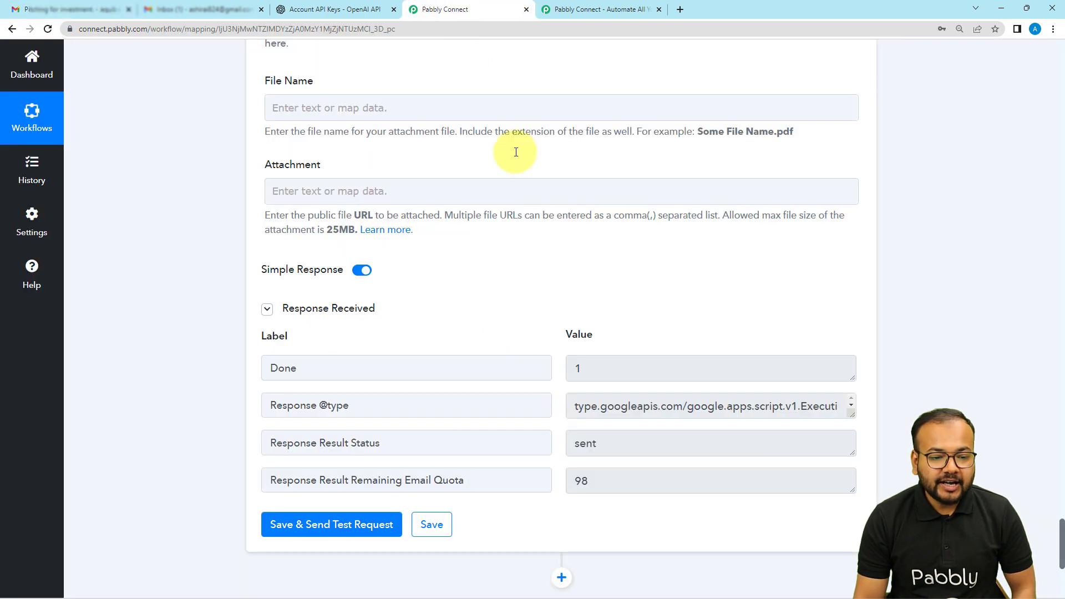
scroll(878, 226, "up", 2)
scroll(876, 227, "up", 8)
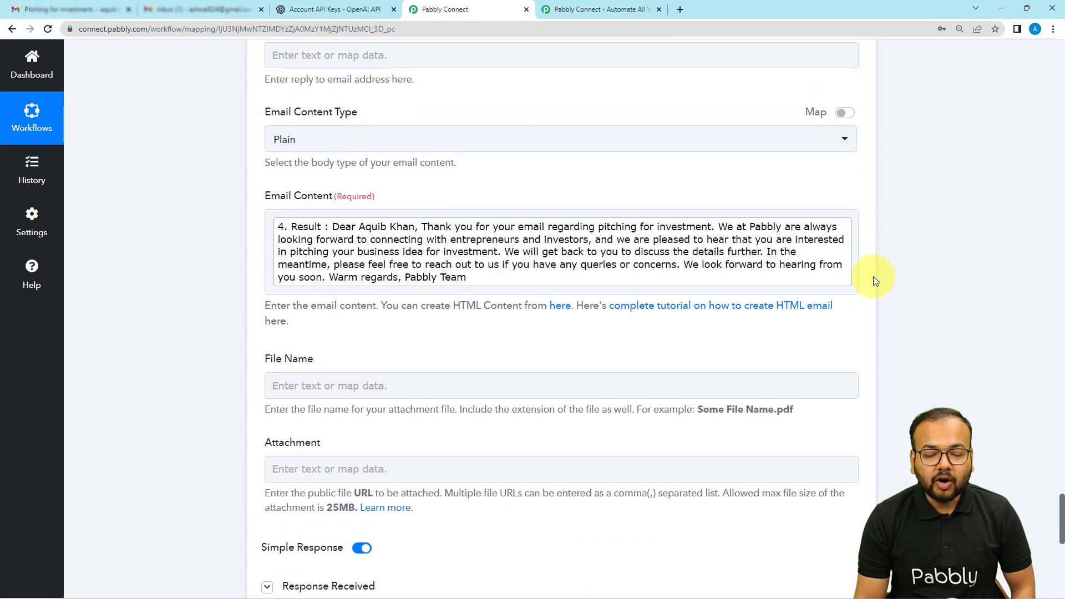
scroll(872, 288, "up", 13)
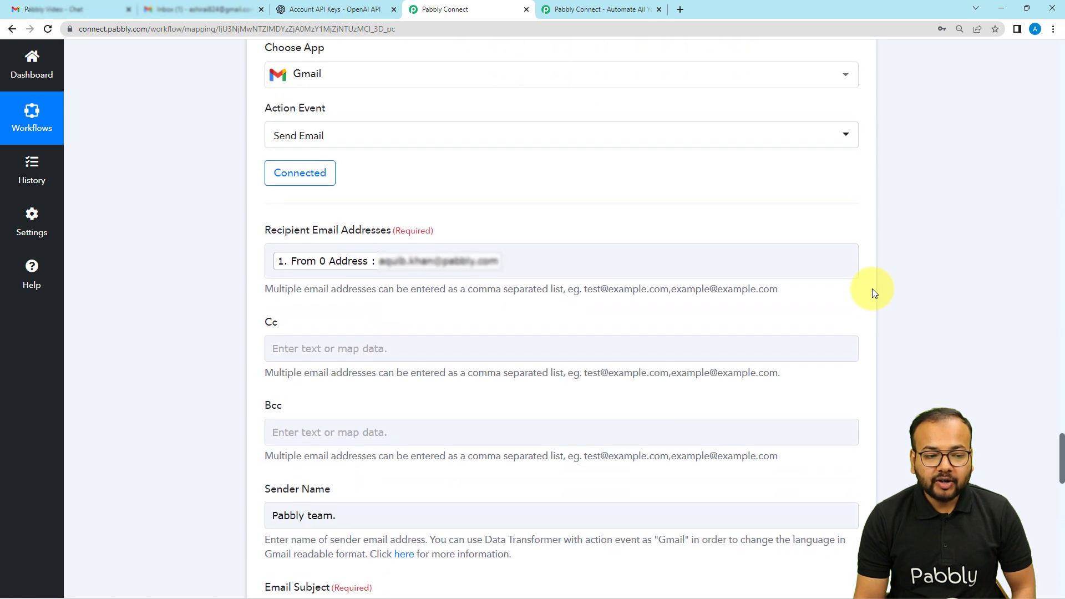
left_click(854, 271)
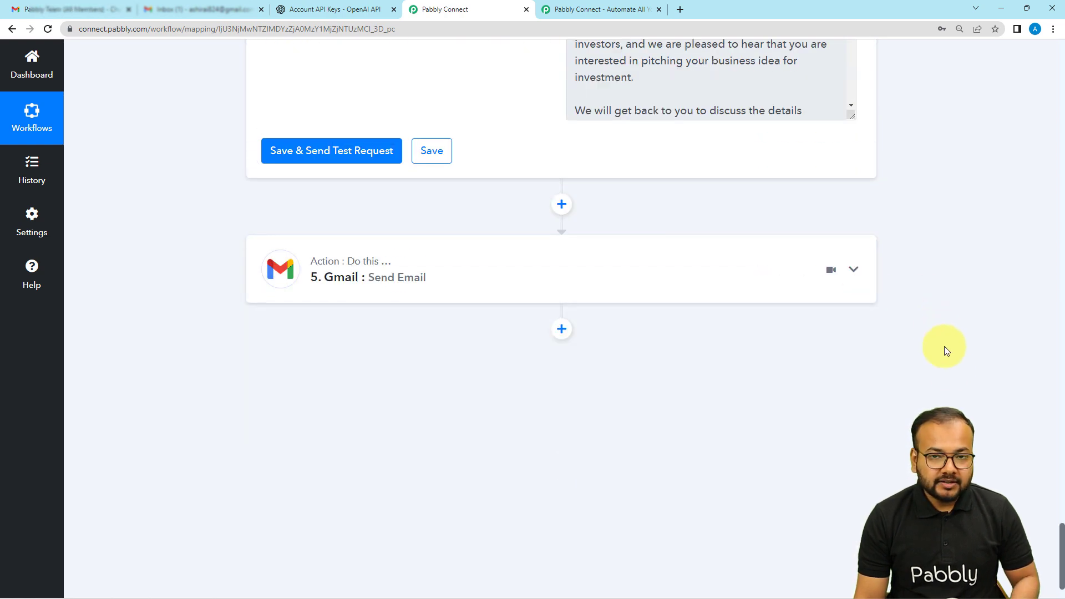
scroll(943, 350, "up", 5)
scroll(947, 385, "up", 14)
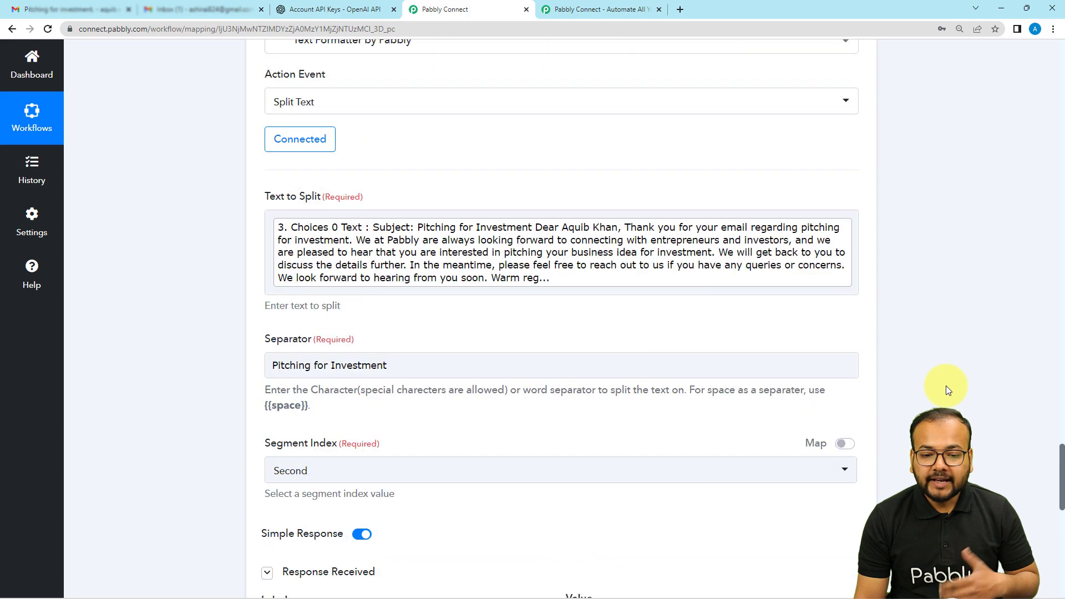
left_click(857, 288)
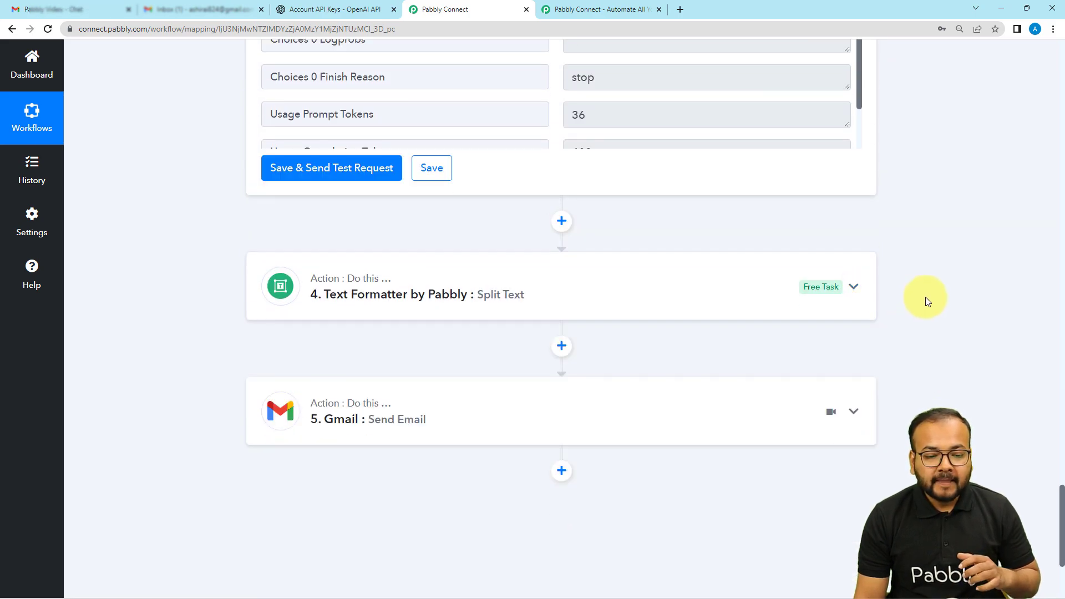
Step: Collapse the OpenAI Generate Content and Filter by Pabbly steps of the workflow
scroll(917, 337, "up", 7)
scroll(907, 408, "up", 18)
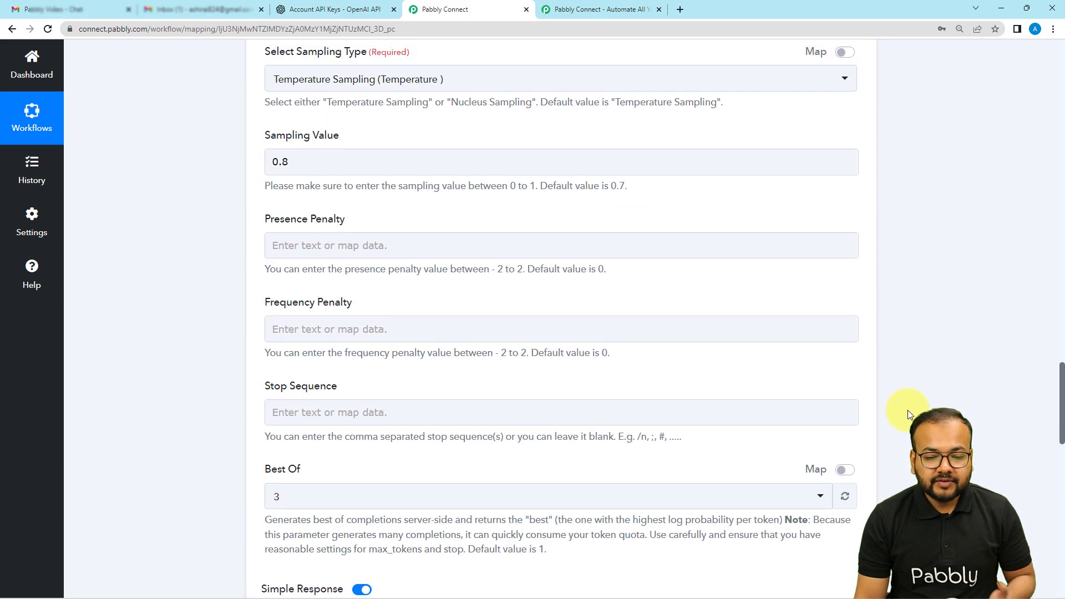
scroll(893, 344, "up", 2)
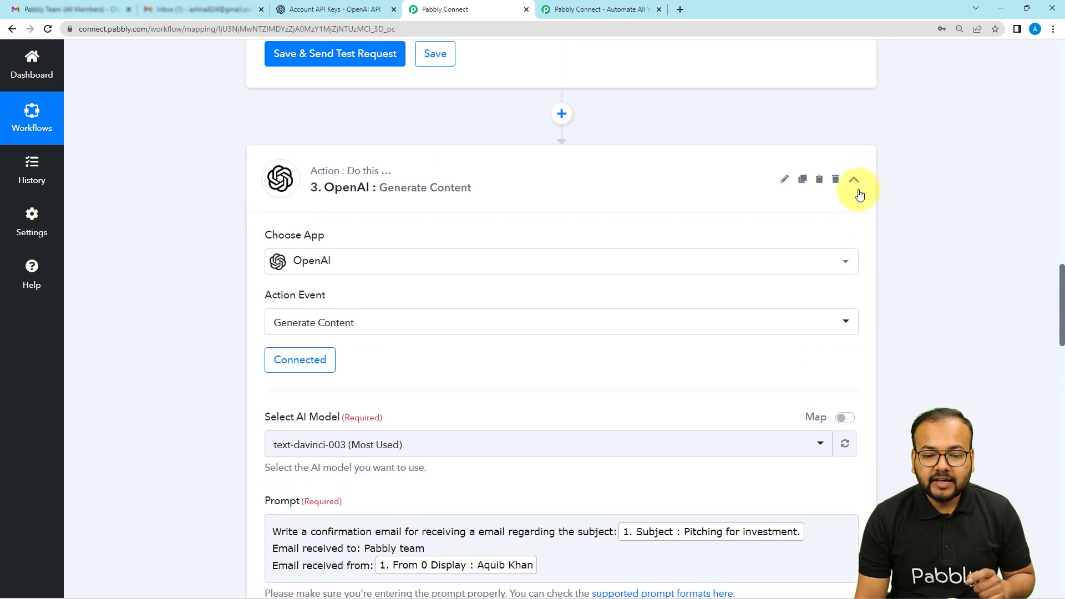
left_click(854, 177)
scroll(946, 364, "up", 16)
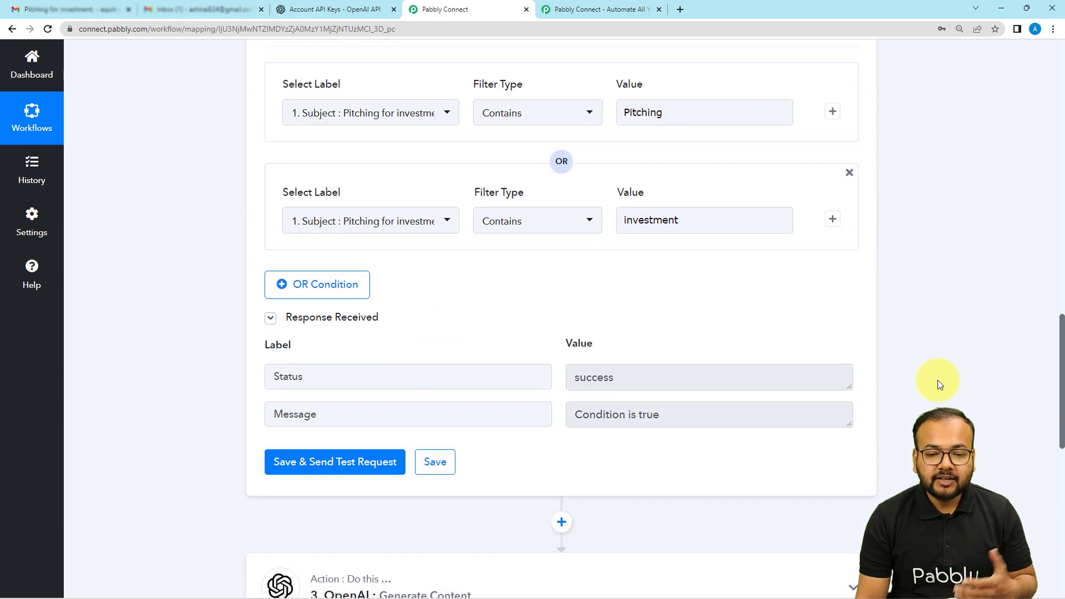
left_click(853, 417)
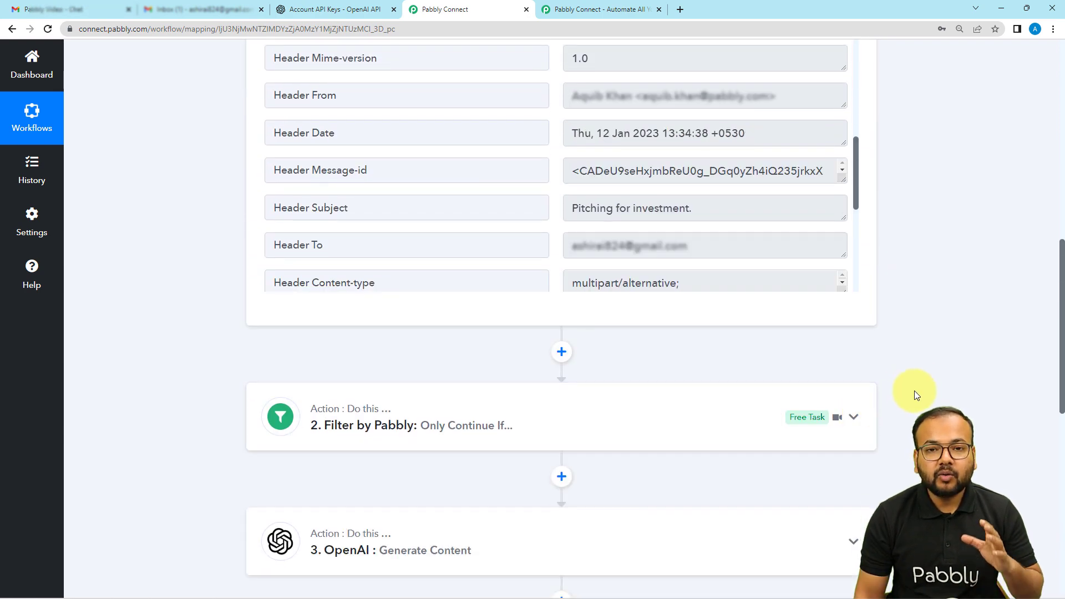